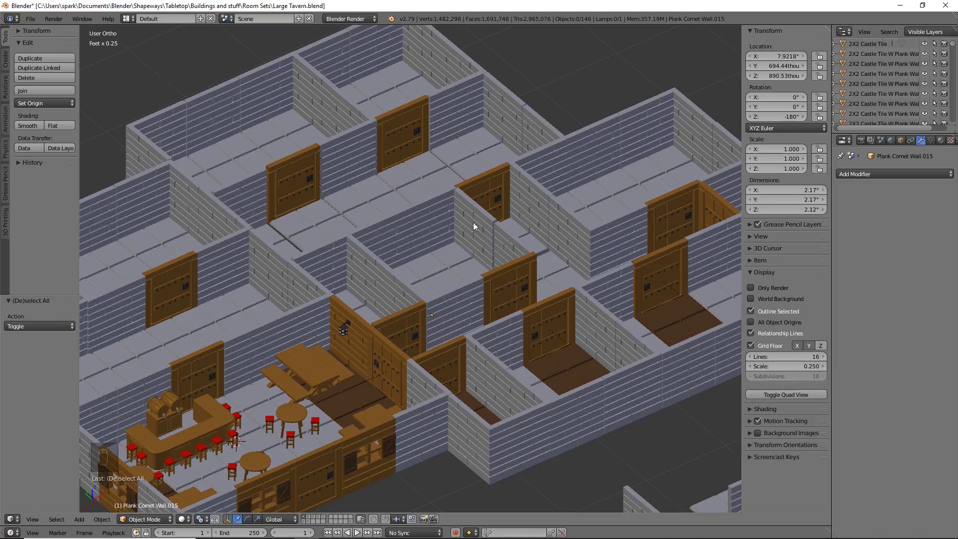
Select the plank-floored tile with the door in the small corner room, and switch to an empty layer
{"action": "middle_click_drag", "start_coordinate": [556, 247], "coordinate": [519, 257], "text": "shift"}
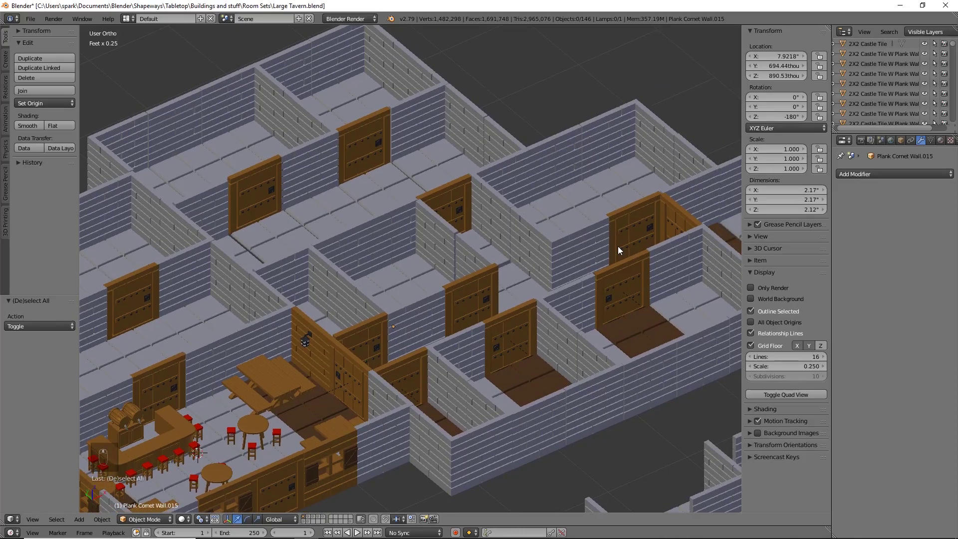
{"action": "middle_click_drag", "start_coordinate": [618, 246], "coordinate": [604, 224]}
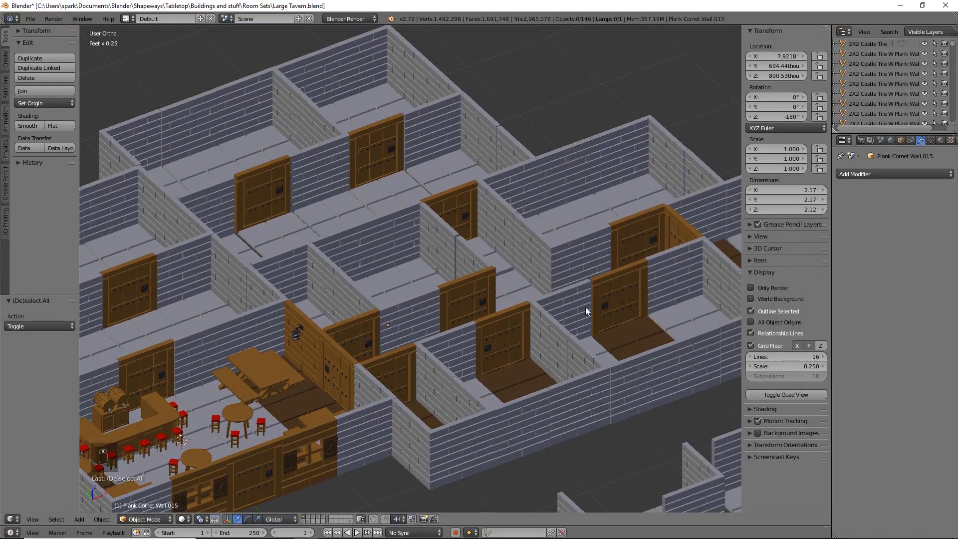
{"action": "middle_click_drag", "start_coordinate": [471, 402], "coordinate": [335, 248]}
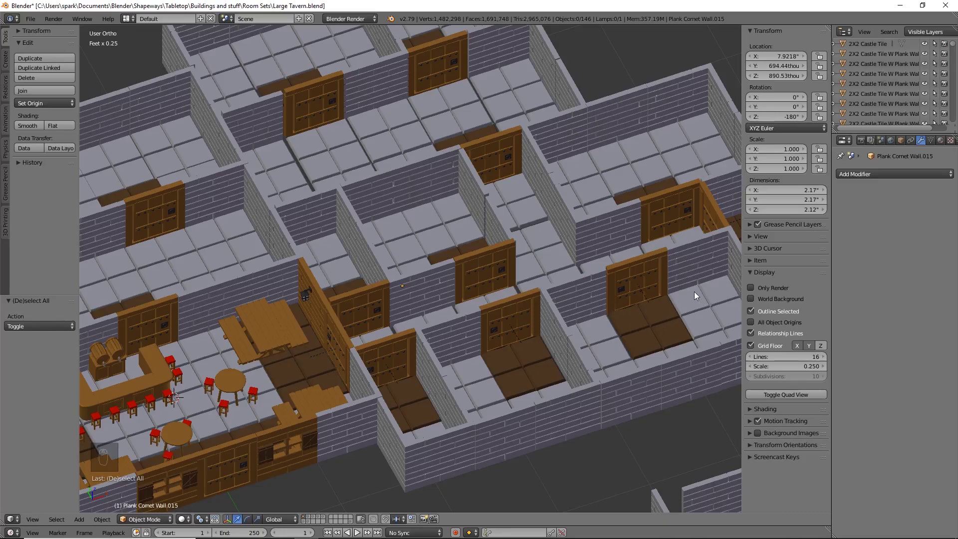
{"action": "right_click", "coordinate": [419, 411]}
{"action": "right_click", "coordinate": [357, 284]}
{"action": "right_click", "coordinate": [423, 423]}
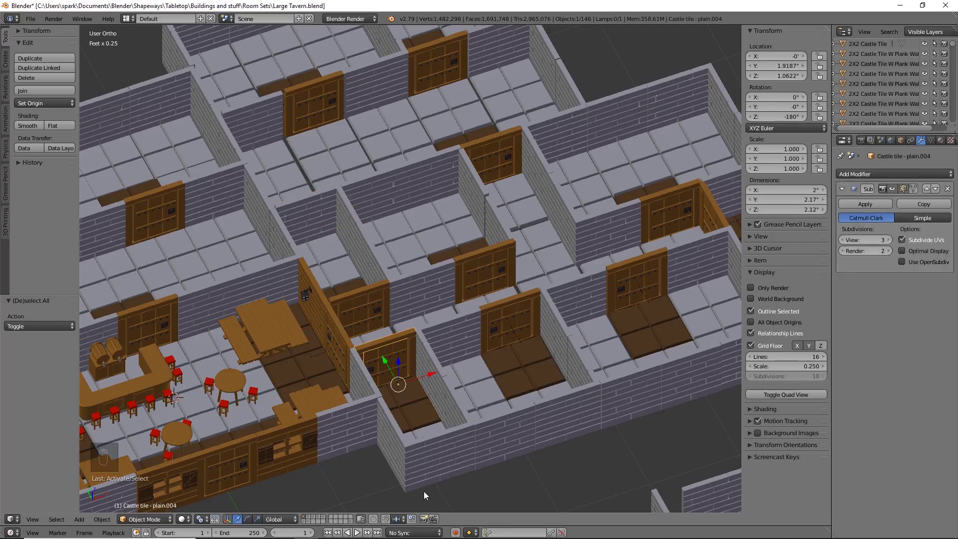
{"action": "left_click", "coordinate": [314, 521]}
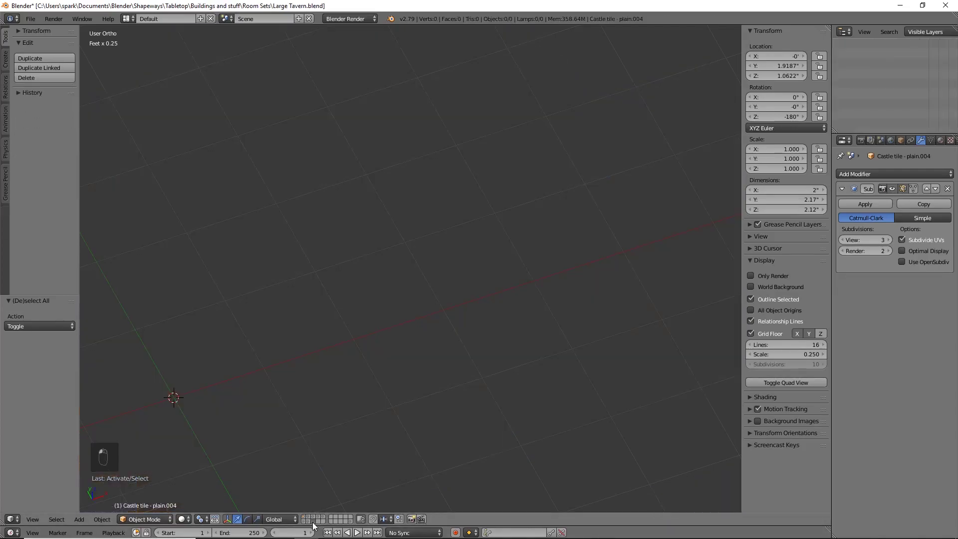
Remove the Subsurf modifier from the selected tile and open the scene's unit presets
{"action": "middle_click_drag", "start_coordinate": [240, 346], "coordinate": [473, 233], "text": "shift"}
{"action": "left_click", "coordinate": [947, 188]}
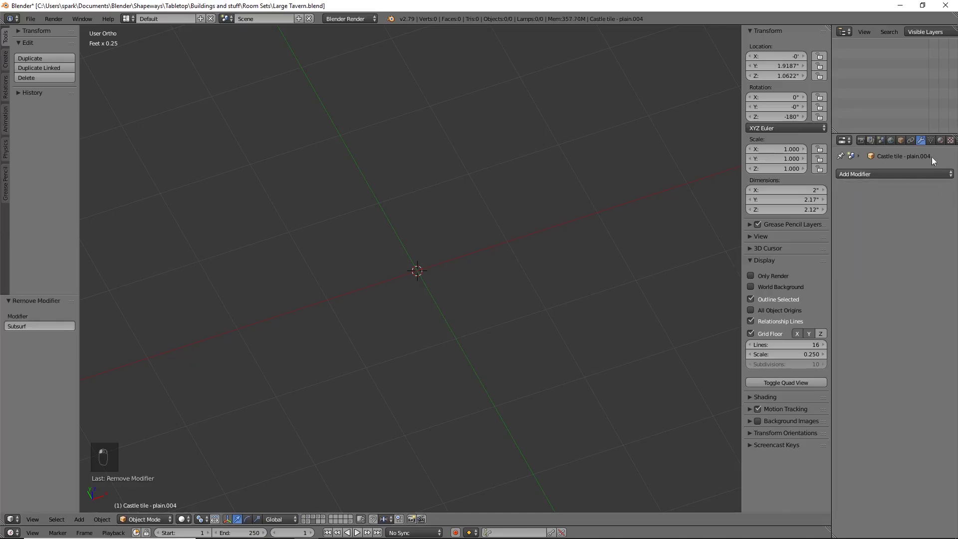
{"action": "left_click", "coordinate": [880, 140]}
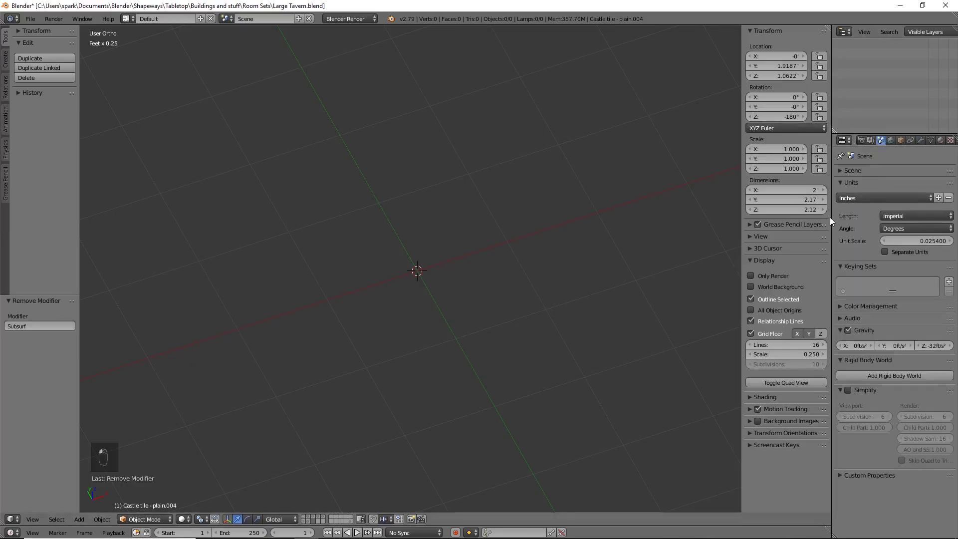
{"action": "left_click", "coordinate": [900, 197]}
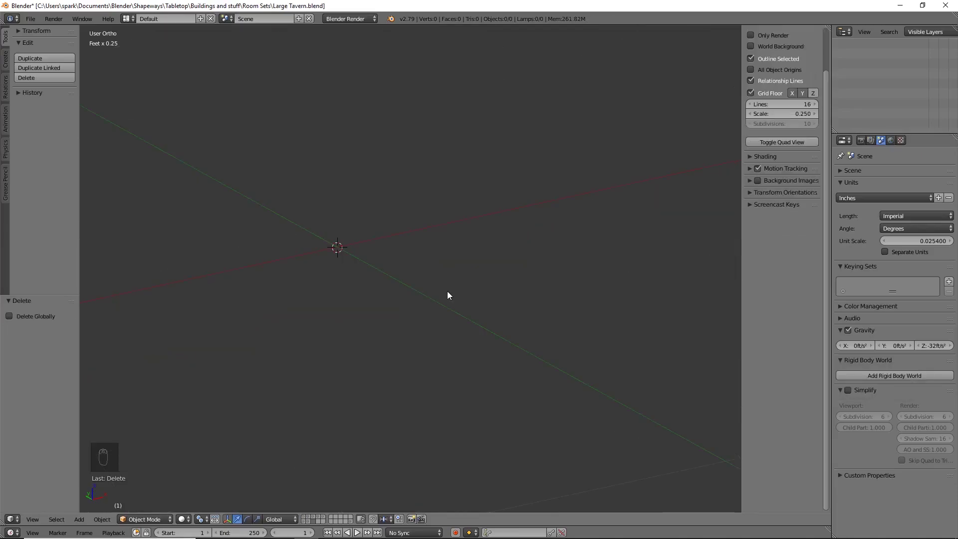
Add a cylinder mesh and set its Z dimension to 2 inches
{"action": "key", "text": "shift+a"}
{"action": "mouse_move", "coordinate": [447, 291]}
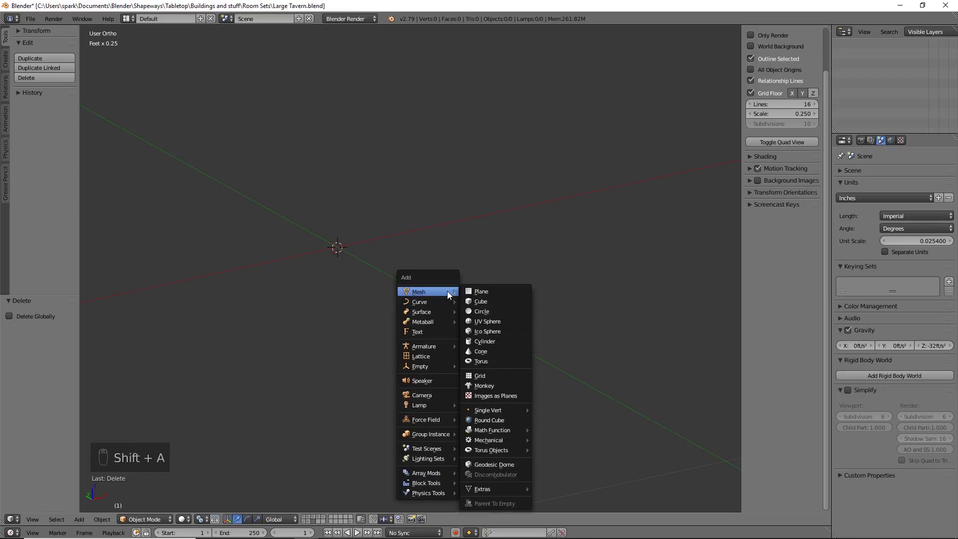
{"action": "left_click", "coordinate": [490, 341]}
{"action": "scroll", "coordinate": [490, 337], "scroll_direction": "down", "scroll_amount": 10}
{"action": "left_click", "coordinate": [772, 162]}
{"action": "type", "text": "2"}
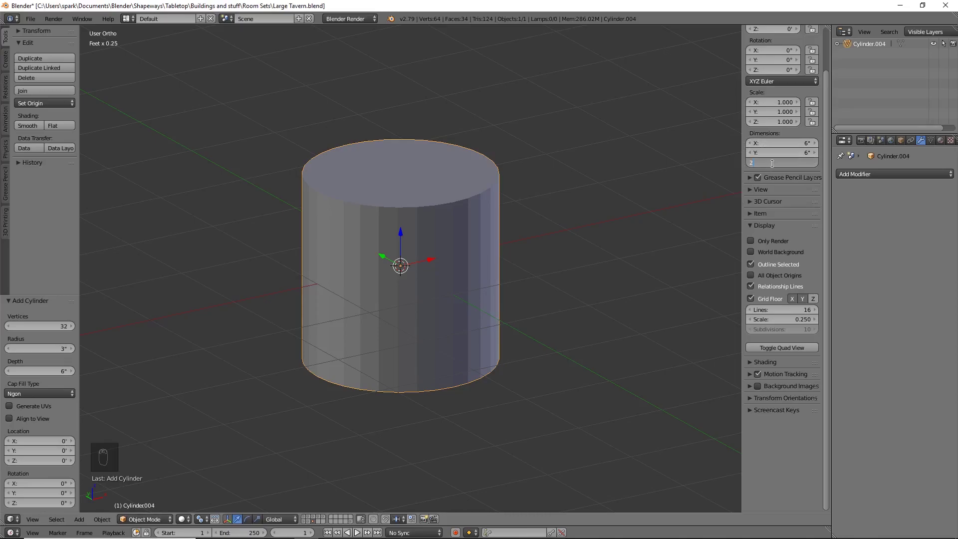
{"action": "key", "text": "Return"}
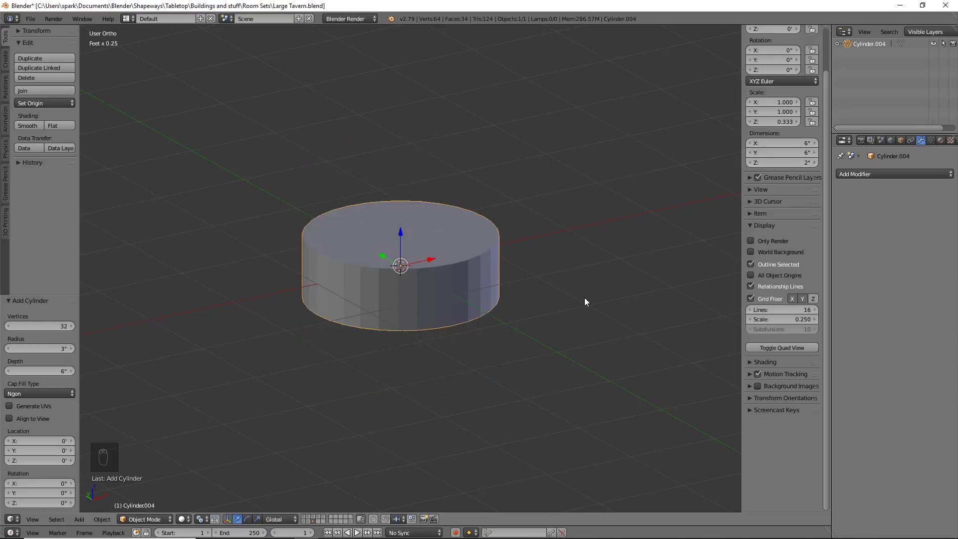
Scale the cylinder in X and Y only by about 0.025 to make a rod about 152 thou thick
{"action": "key", "text": "s"}
{"action": "key", "text": "shift+z"}
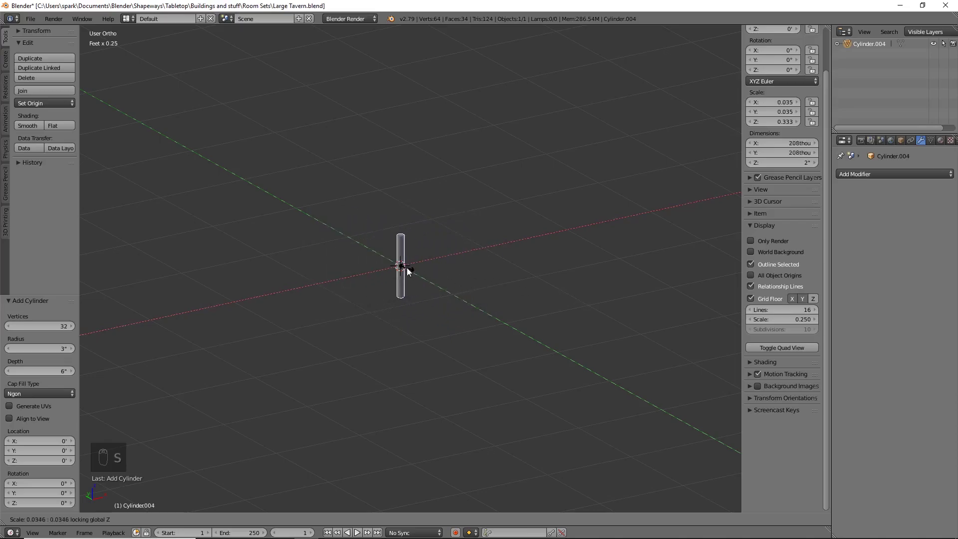
{"action": "left_click", "coordinate": [404, 266]}
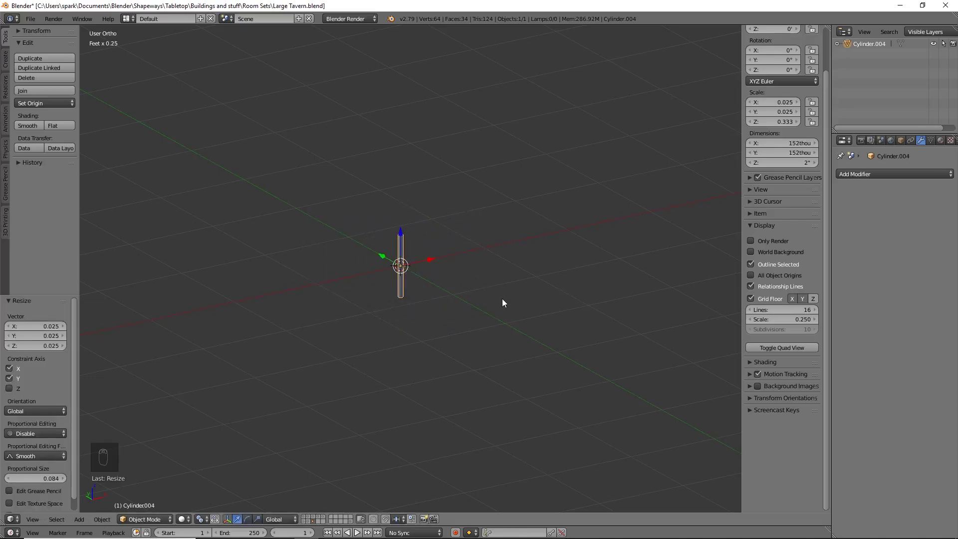
Rotate the rod 90 degrees in the right orthographic view so that it lies along the Y axis
{"action": "key", "text": "KP_7"}
{"action": "key", "text": "KP_3"}
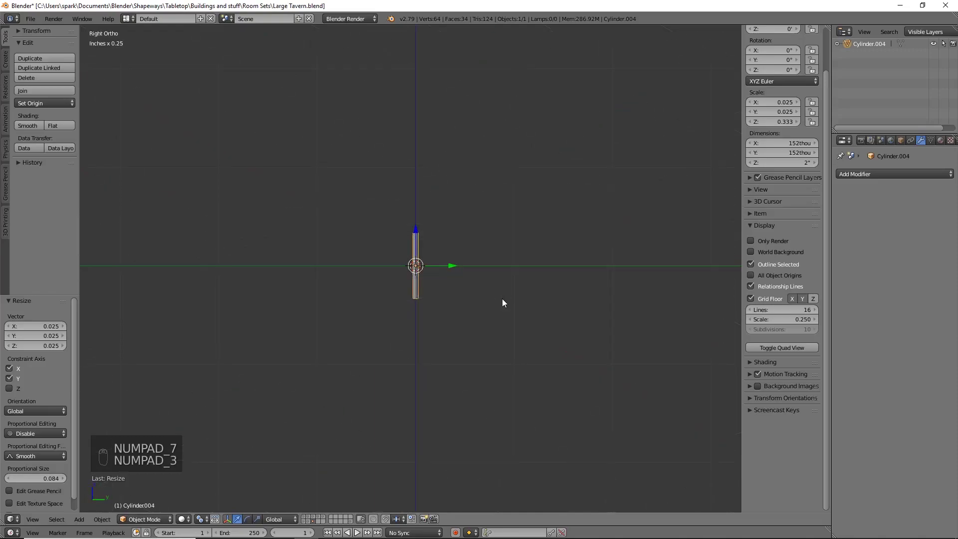
{"action": "type", "text": "r"}
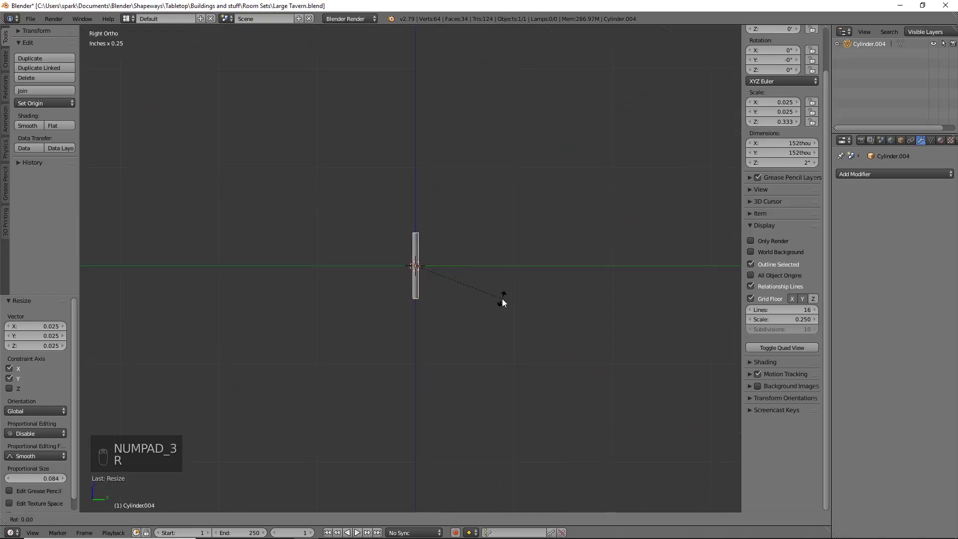
{"action": "type", "text": "90"}
{"action": "key", "text": "Return"}
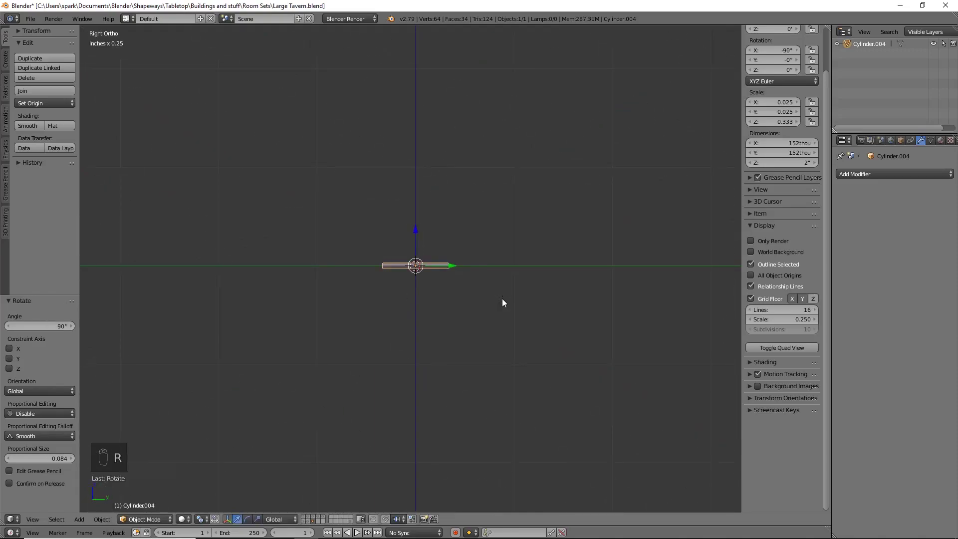
In Edit Mode, move the rod's mesh about 622 thou along X and add a Mirror modifier across X
{"action": "key", "text": "KP_7"}
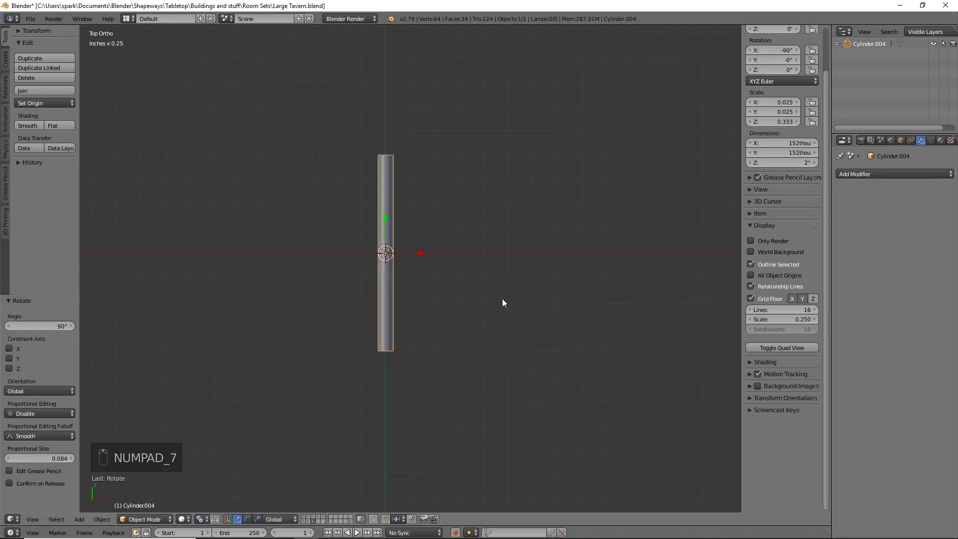
{"action": "middle_click_drag", "start_coordinate": [502, 298], "coordinate": [528, 307], "text": "shift"}
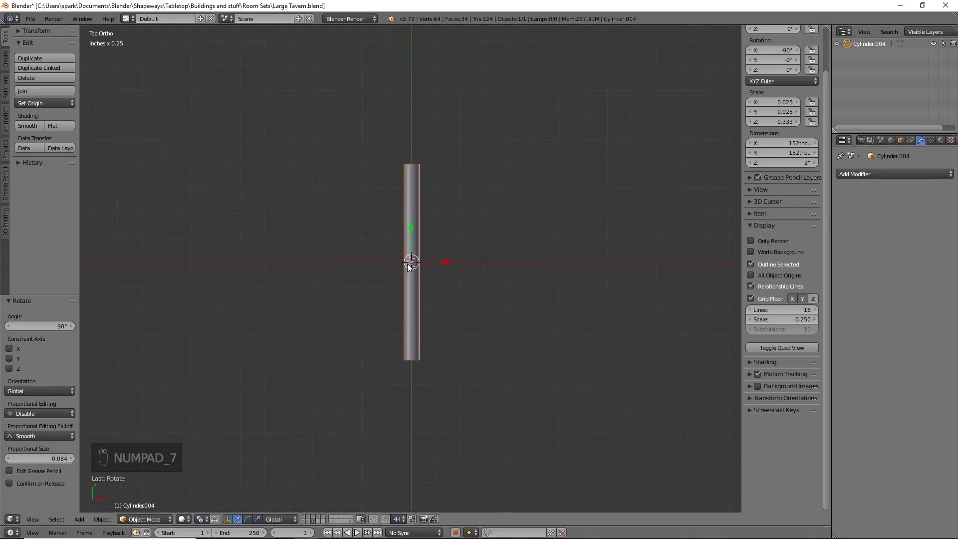
{"action": "key", "text": "Tab"}
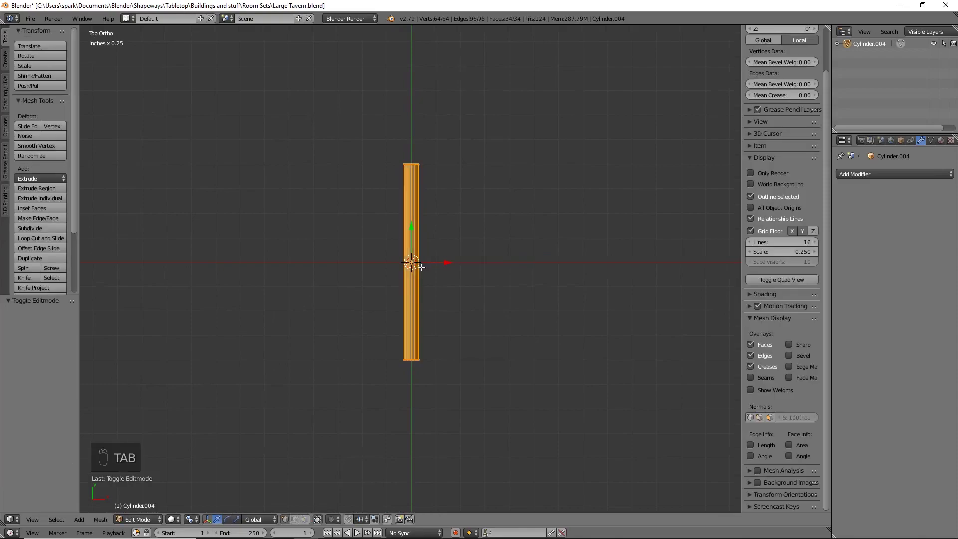
{"action": "left_click_drag", "start_coordinate": [447, 261], "coordinate": [498, 319]}
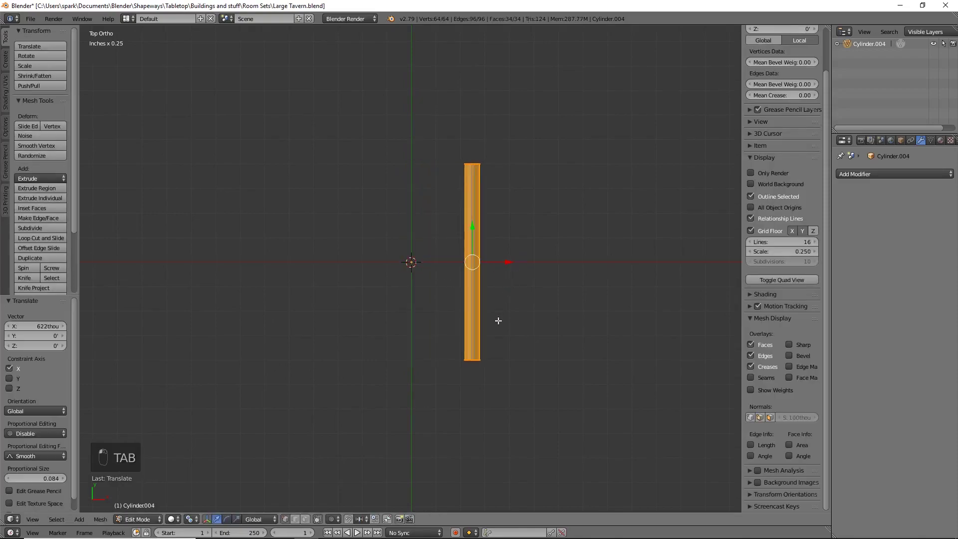
{"action": "left_click", "coordinate": [884, 173]}
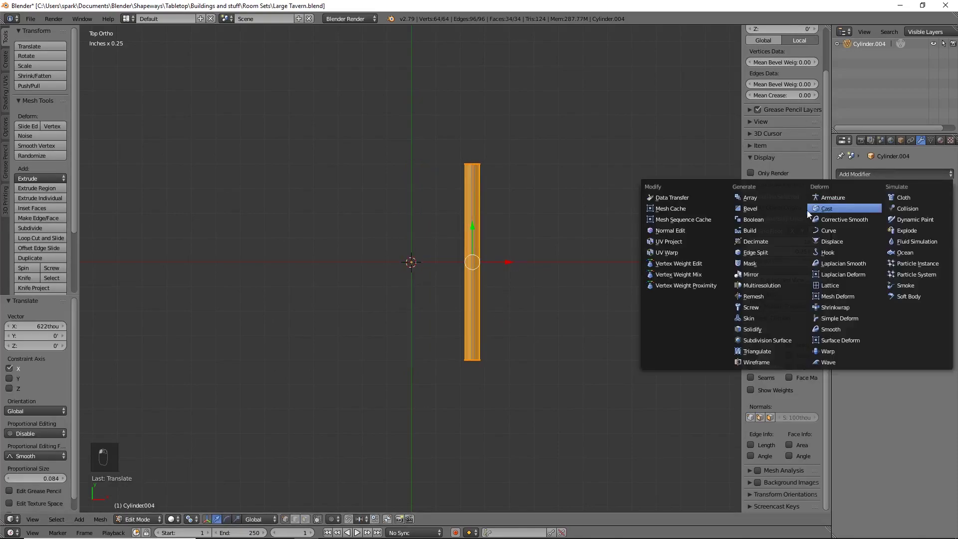
{"action": "left_click", "coordinate": [752, 274]}
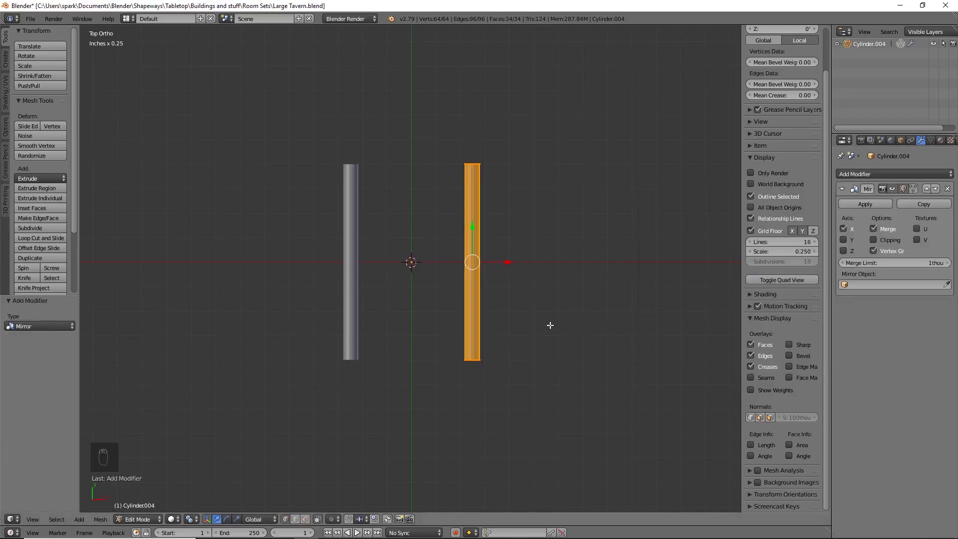
Move the rod closer to its mirrored copy and slim it to about 0.63 of its thickness, excluding the Y axis
{"action": "scroll", "coordinate": [539, 321], "scroll_direction": "up", "scroll_amount": 2}
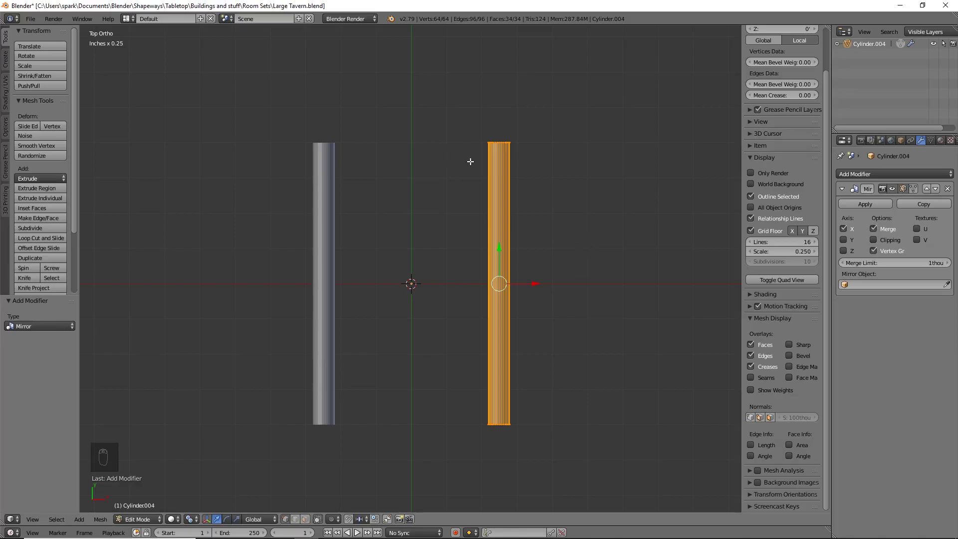
{"action": "left_click_drag", "start_coordinate": [538, 283], "coordinate": [508, 280]}
{"action": "key", "text": "s"}
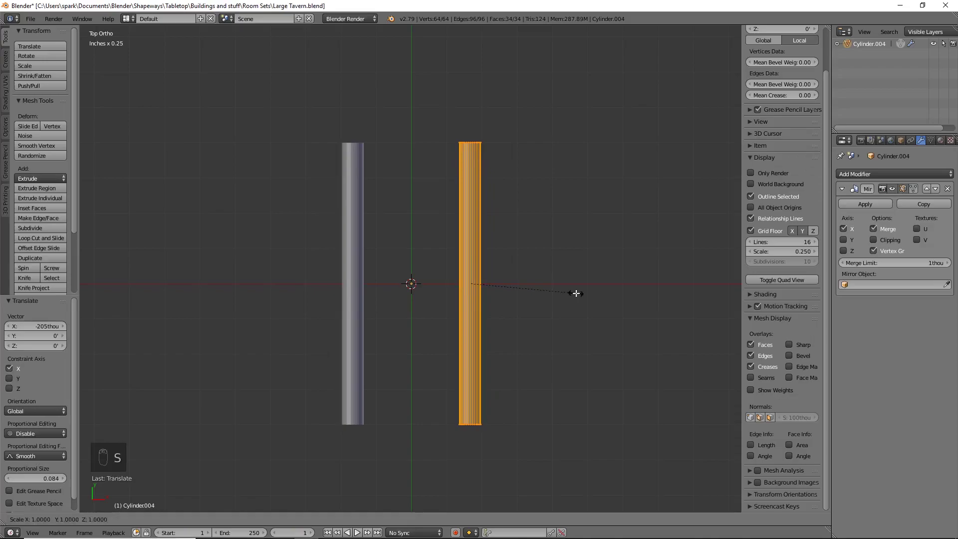
{"action": "key", "text": "shift+y"}
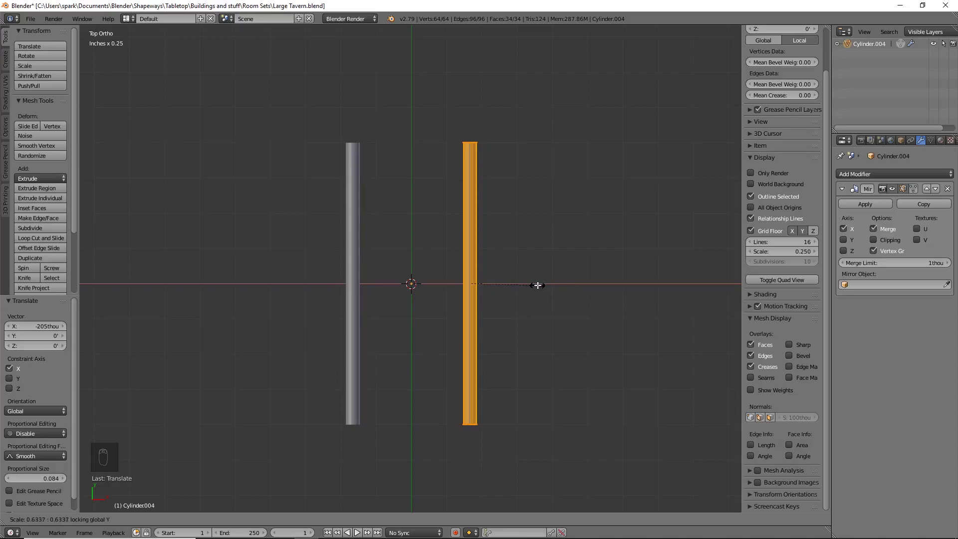
{"action": "left_click", "coordinate": [534, 284]}
{"action": "left_click_drag", "start_coordinate": [507, 284], "coordinate": [507, 285]}
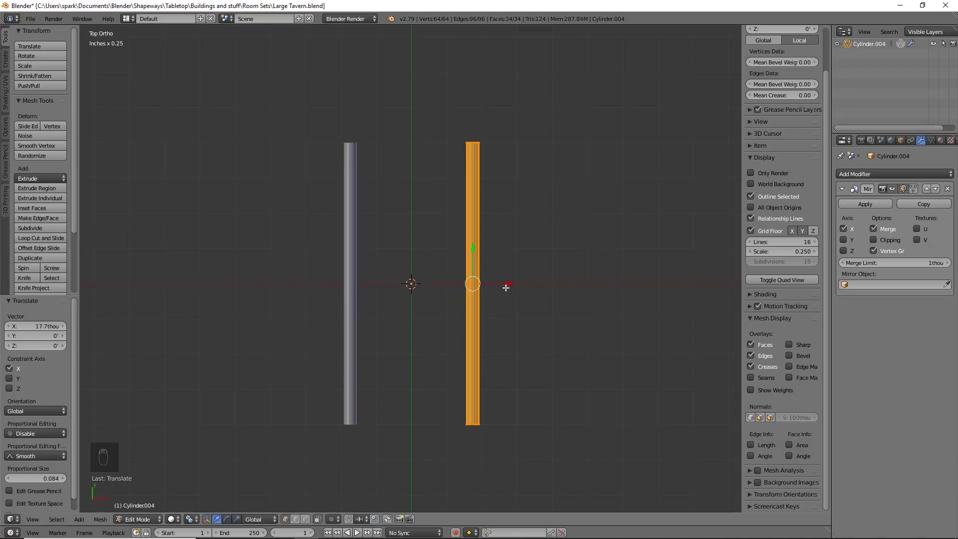
Shorten the rod along Y by about 0.962, and fine-tune its length with a second Y scale of about 1.013
{"action": "key", "text": "s"}
{"action": "key", "text": "y"}
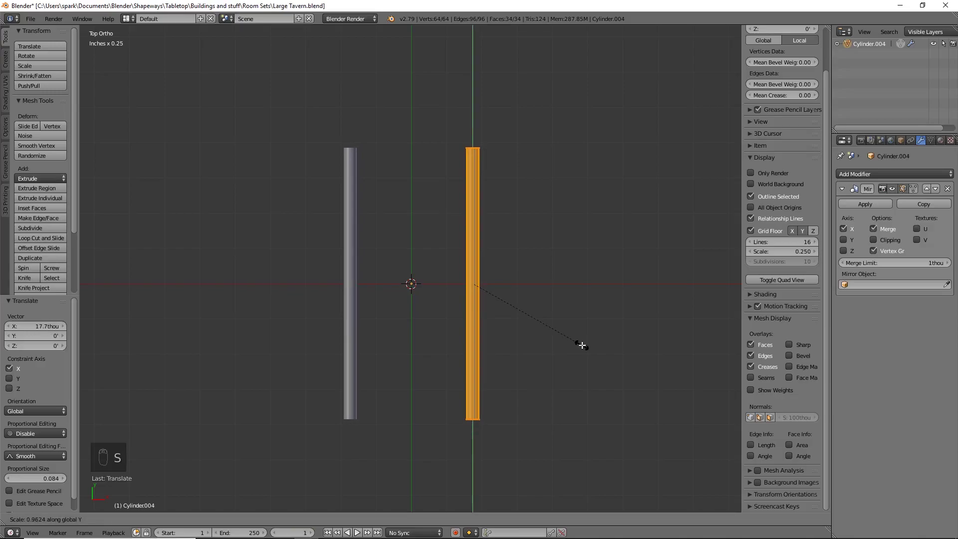
{"action": "left_click", "coordinate": [581, 345]}
{"action": "key", "text": "s"}
{"action": "key", "text": "y"}
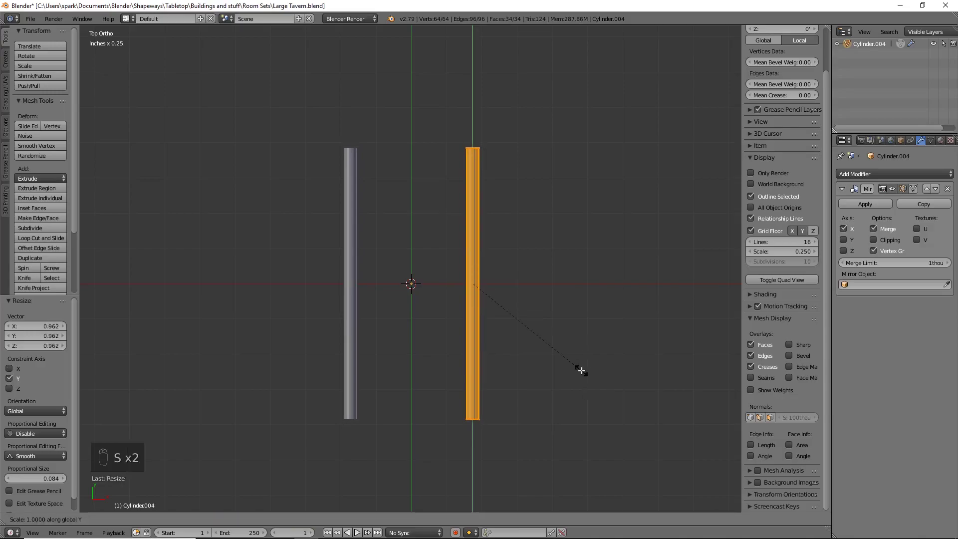
{"action": "left_click", "coordinate": [582, 372]}
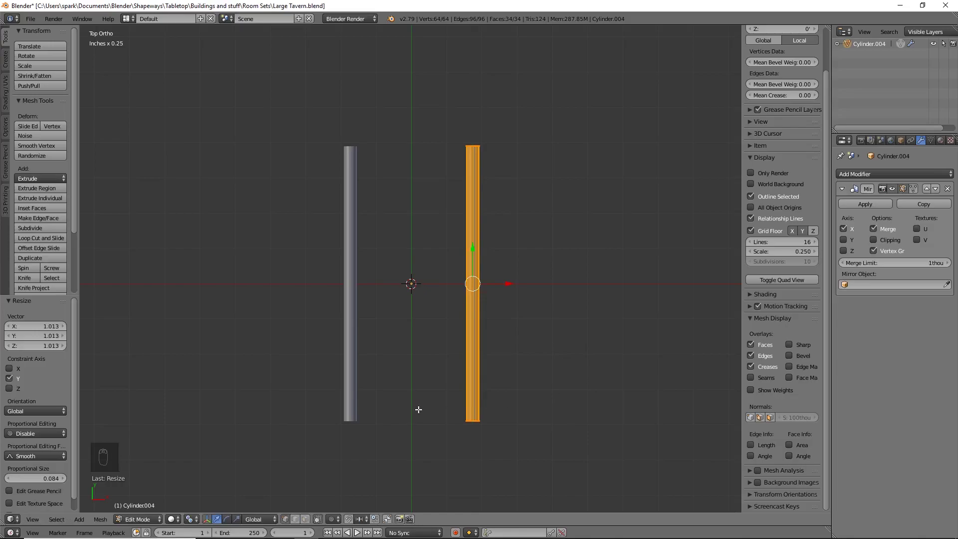
Cut six evenly spaced edge loops across the rod without sliding them, and keep the new loops selected
{"action": "key", "text": "a"}
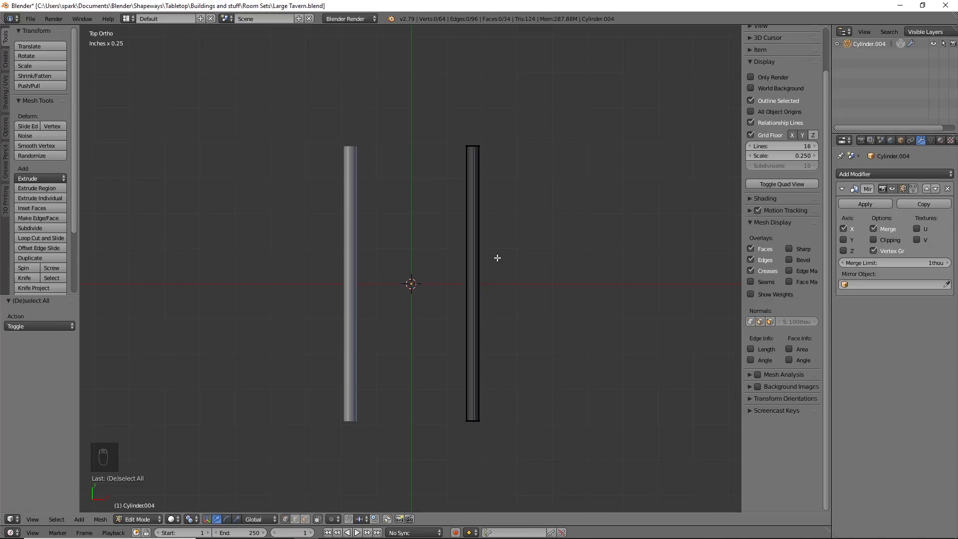
{"action": "key", "text": "ctrl+r"}
{"action": "scroll", "coordinate": [478, 260], "scroll_direction": "up", "scroll_amount": 2}
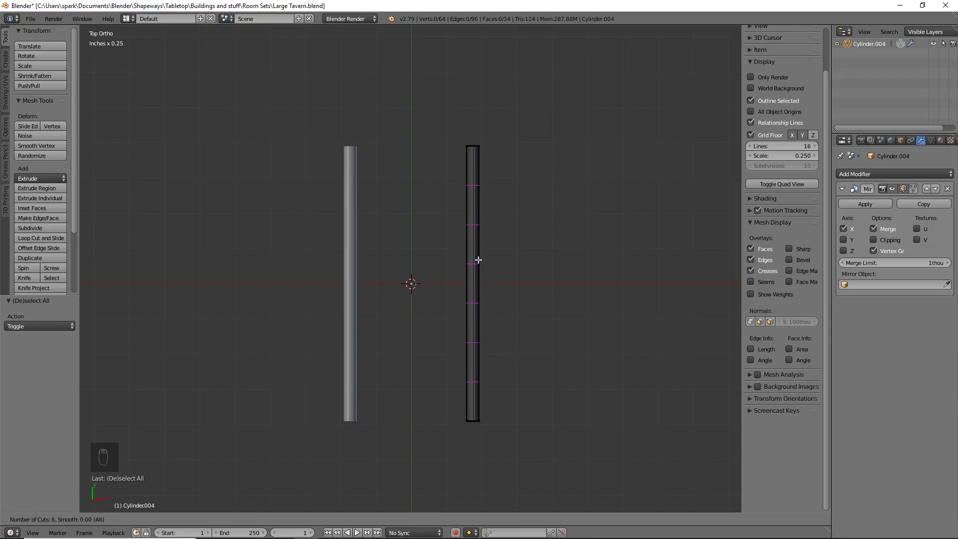
{"action": "left_click", "coordinate": [478, 259]}
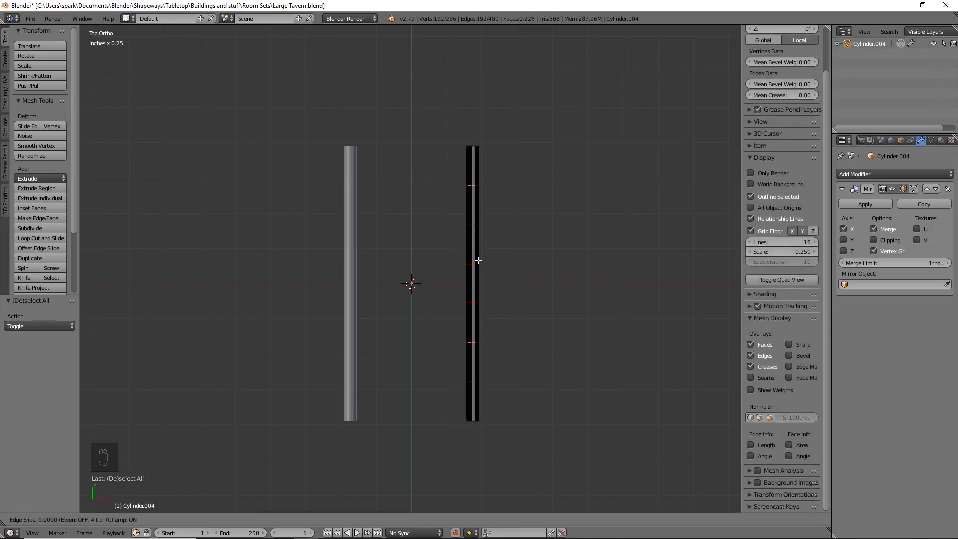
{"action": "right_click", "coordinate": [478, 259]}
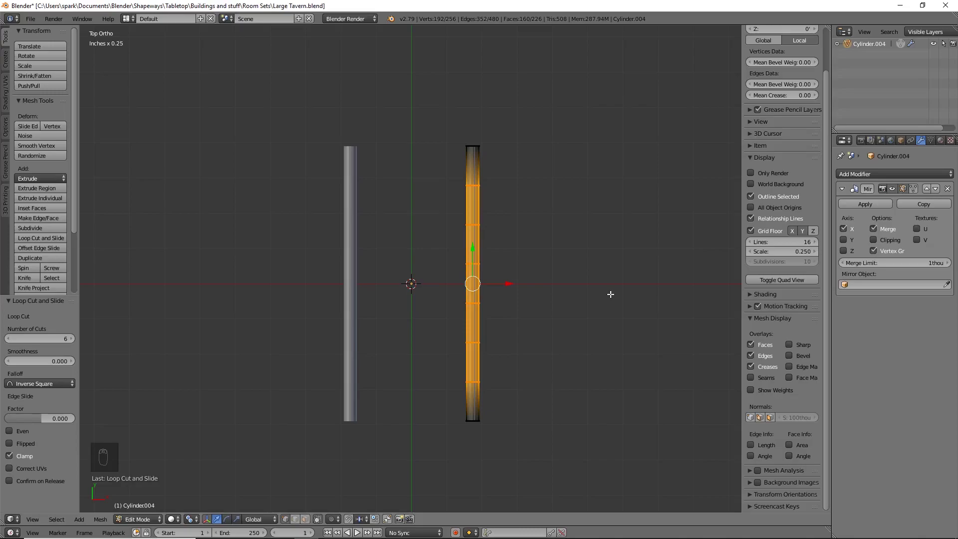
{"action": "key", "text": "a"}
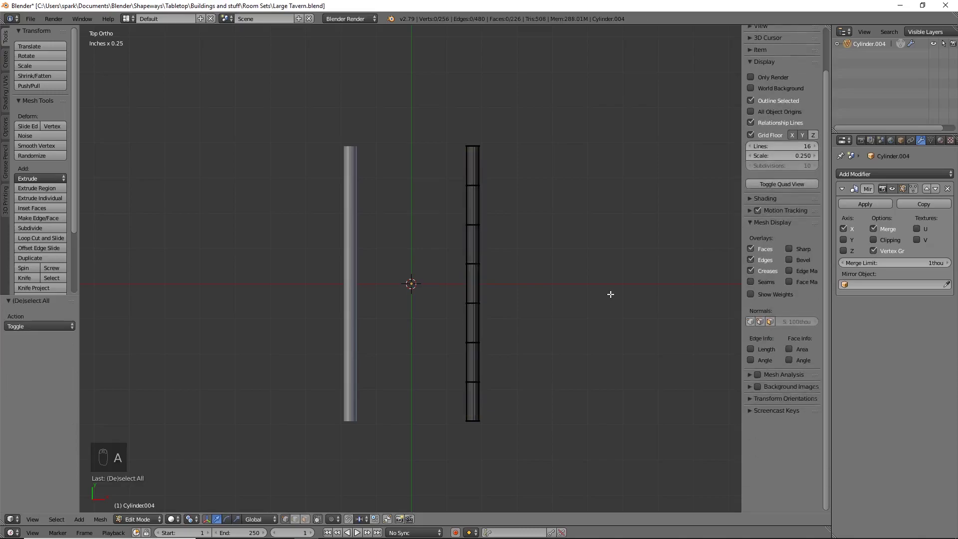
{"action": "key", "text": "ctrl+z"}
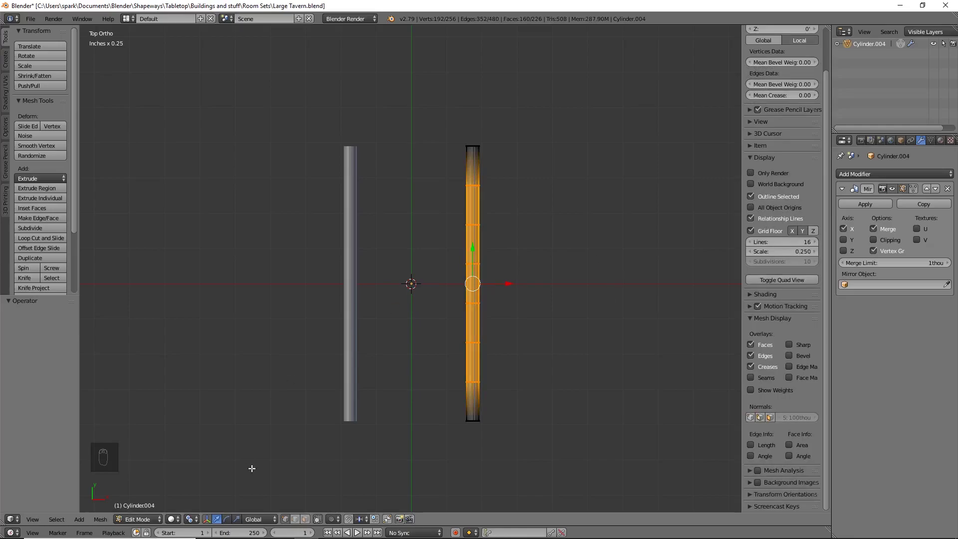
Switch to face selection and deselect alternate bands along the rod, keeping three evenly spaced face bands selected
{"action": "left_click", "coordinate": [306, 519]}
{"action": "scroll", "coordinate": [501, 341], "scroll_direction": "up", "scroll_amount": 3}
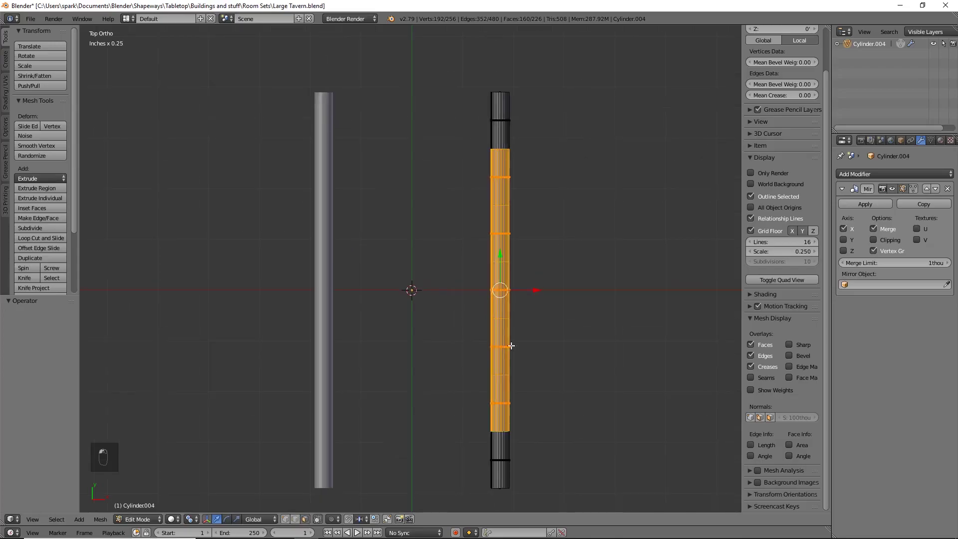
{"action": "key", "text": "z"}
{"action": "key", "text": "b"}
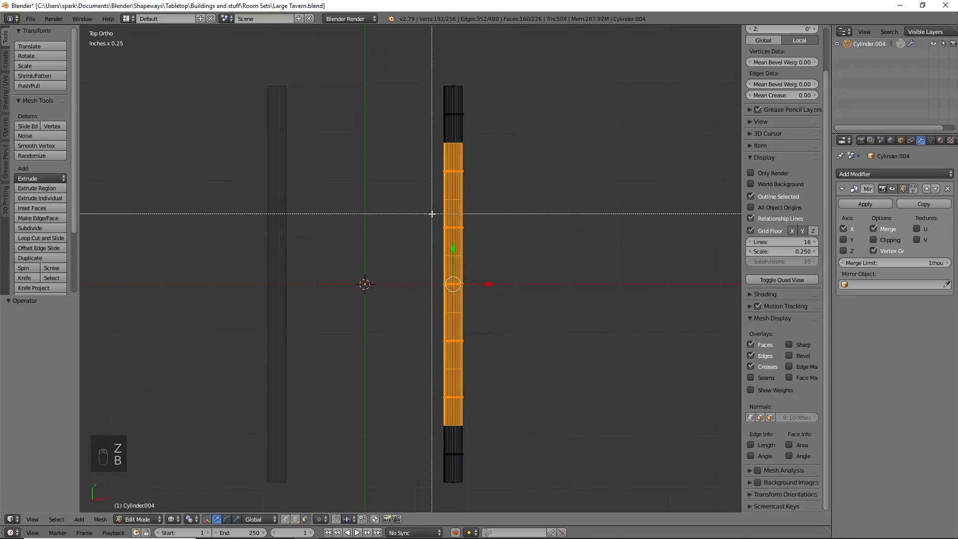
{"action": "middle_click_drag", "start_coordinate": [431, 210], "coordinate": [501, 238]}
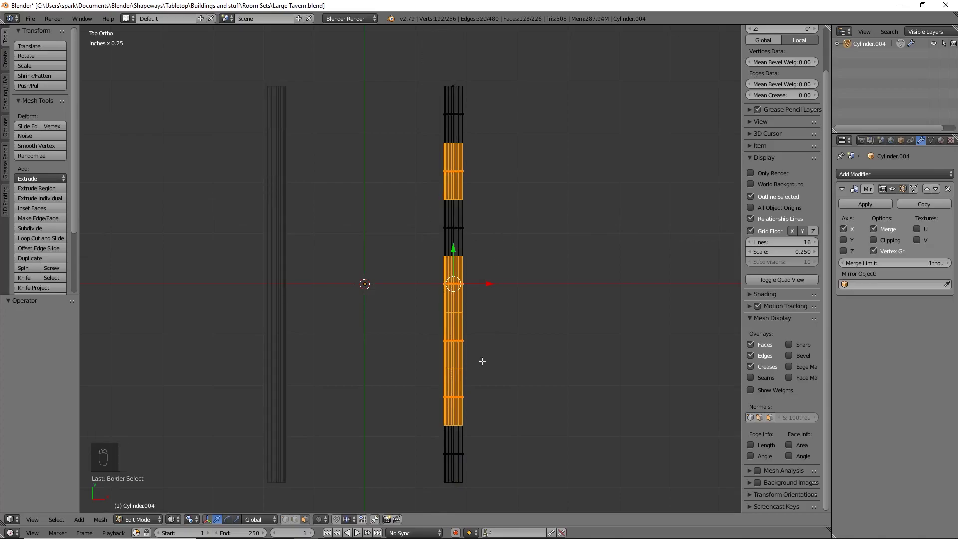
{"action": "key", "text": "b"}
{"action": "middle_click_drag", "start_coordinate": [424, 319], "coordinate": [487, 345]}
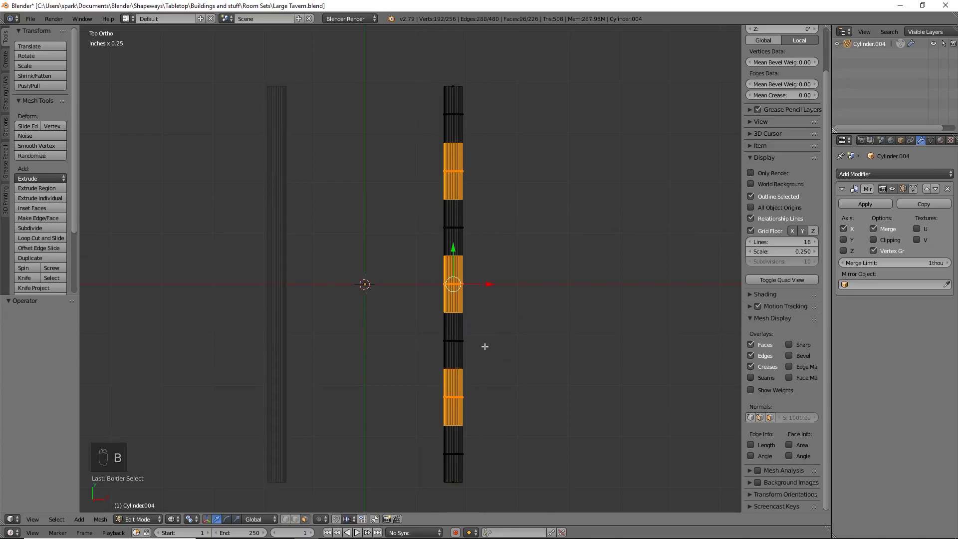
Extrude the three selected face bands in place without moving them
{"action": "key", "text": "e"}
{"action": "right_click", "coordinate": [482, 345]}
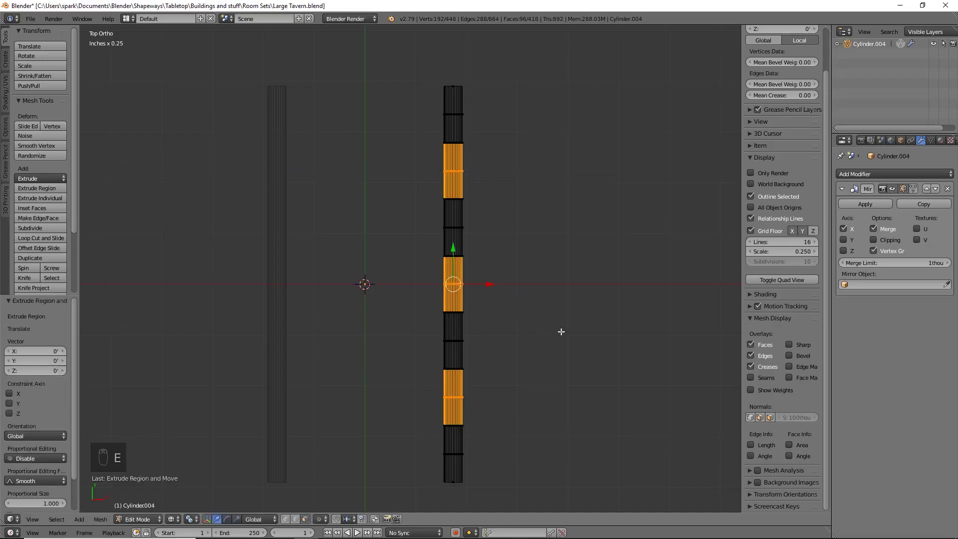
{"action": "key", "text": "s"}
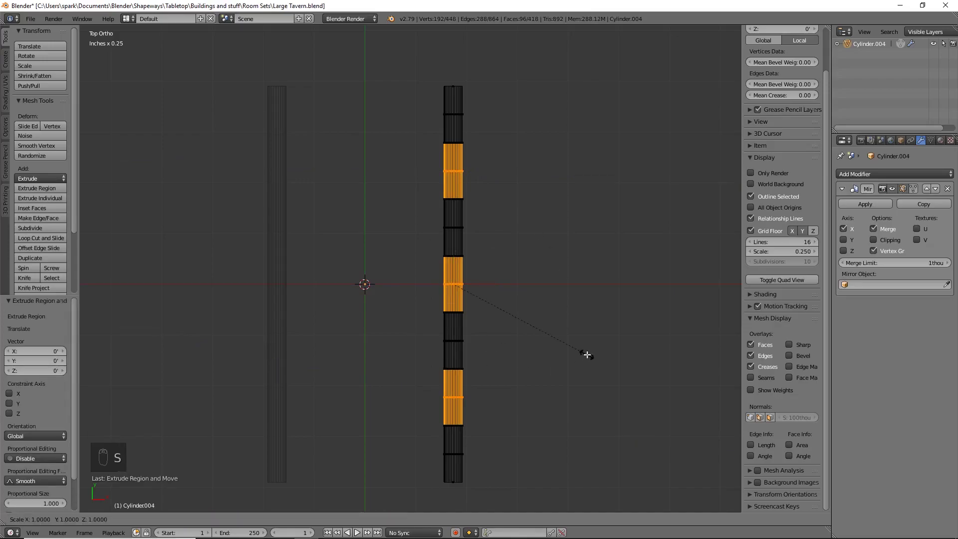
{"action": "right_click", "coordinate": [641, 364]}
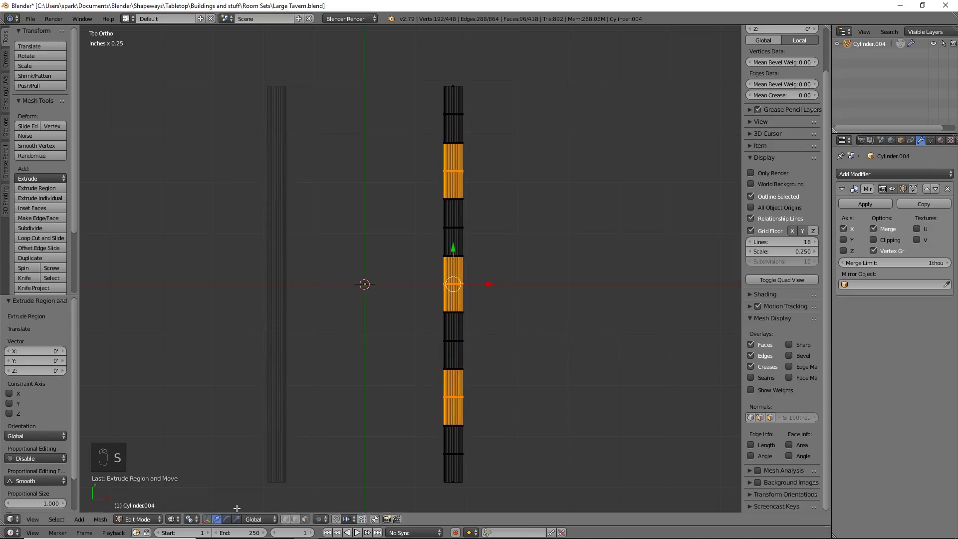
Set the pivot point to Individual Origins and thicken the extruded bands to about 1.351, excluding the Y axis
{"action": "left_click", "coordinate": [191, 519]}
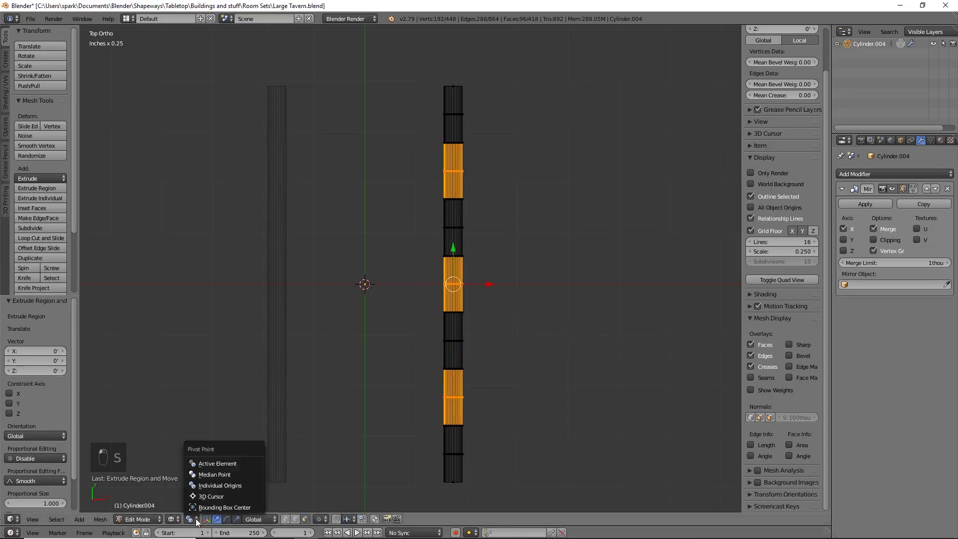
{"action": "left_click", "coordinate": [217, 485]}
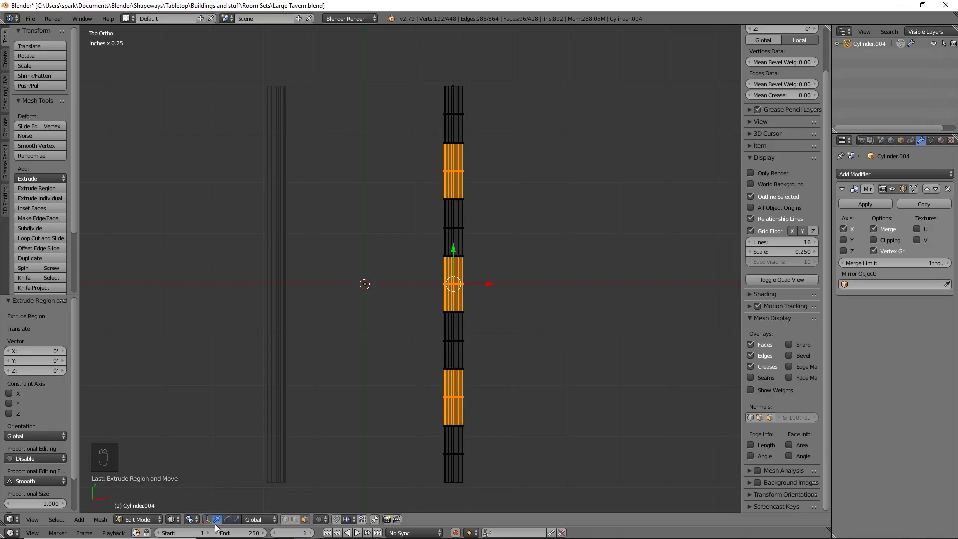
{"action": "left_click", "coordinate": [191, 519]}
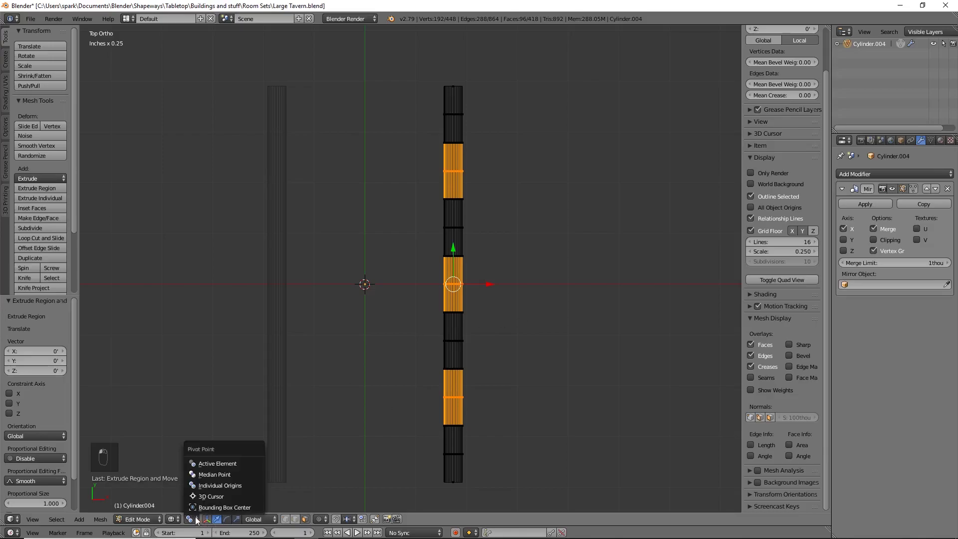
{"action": "left_click", "coordinate": [215, 484]}
{"action": "key", "text": "s"}
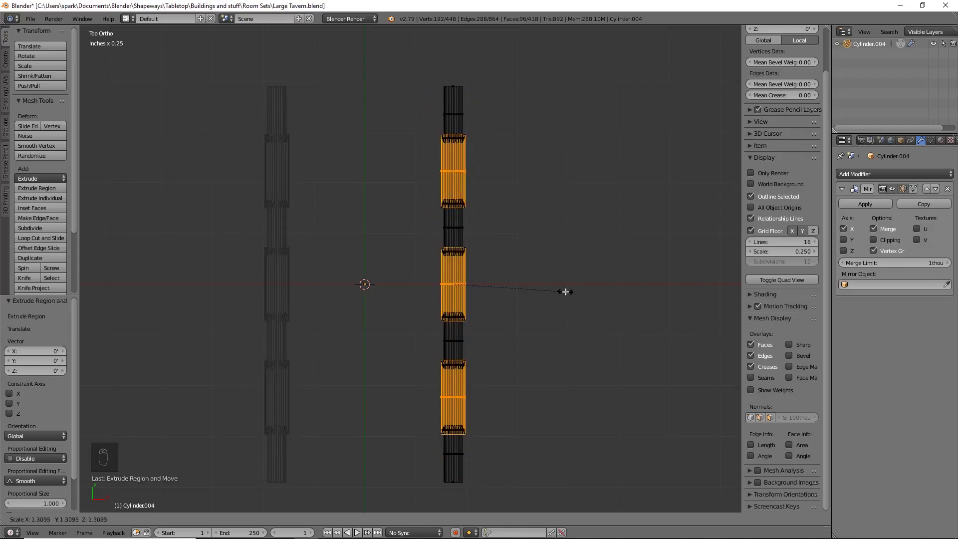
{"action": "key", "text": "shift+y"}
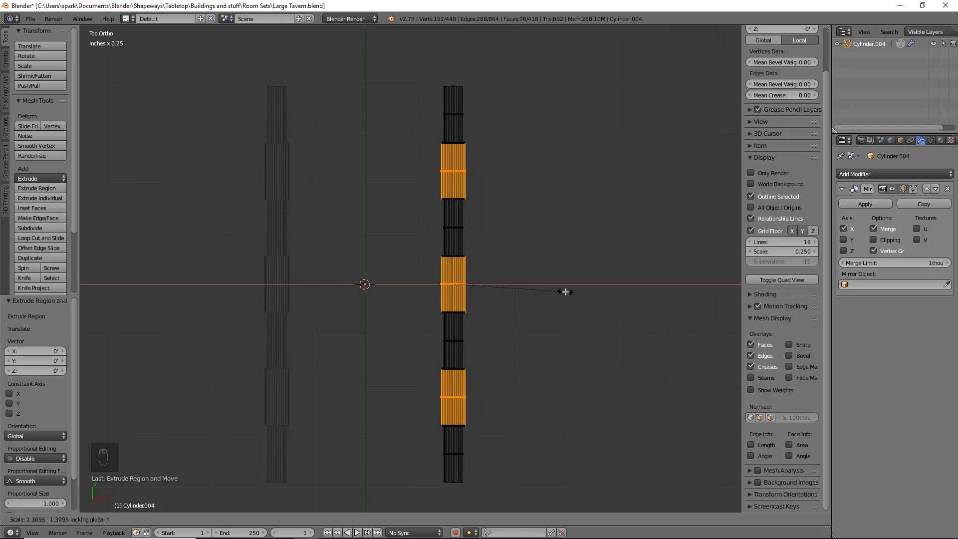
{"action": "left_click", "coordinate": [568, 293]}
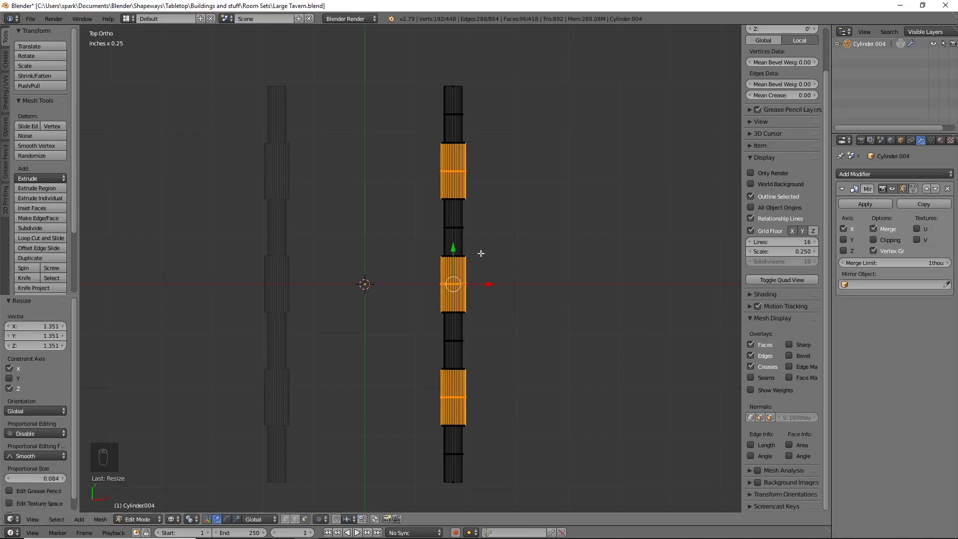
Return to solid shading and turn off the Mirror modifier's viewport display, leaving only the original rod shown
{"action": "mouse_move", "coordinate": [547, 336]}
{"action": "middle_mouse_down"}
{"action": "mouse_move", "coordinate": [591, 303]}
{"action": "mouse_move", "coordinate": [598, 271]}
{"action": "mouse_move", "coordinate": [577, 275]}
{"action": "mouse_move", "coordinate": [522, 319]}
{"action": "mouse_move", "coordinate": [510, 308]}
{"action": "mouse_move", "coordinate": [493, 316]}
{"action": "mouse_move", "coordinate": [502, 344]}
{"action": "mouse_move", "coordinate": [543, 345]}
{"action": "middle_mouse_up"}
{"action": "key", "text": "z"}
{"action": "scroll", "coordinate": [511, 308], "scroll_direction": "up", "scroll_amount": 3}
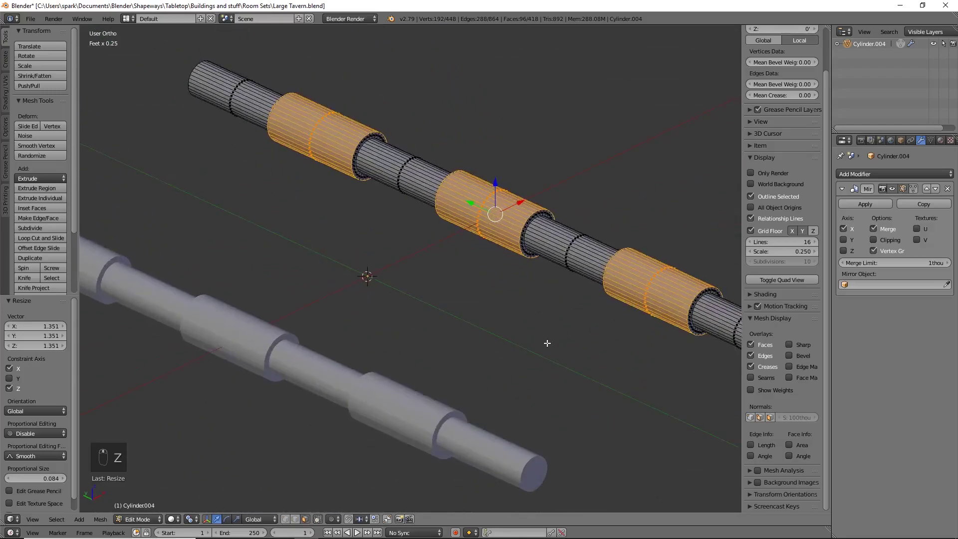
{"action": "left_click", "coordinate": [893, 188]}
{"action": "middle_click_drag", "start_coordinate": [323, 340], "coordinate": [395, 321]}
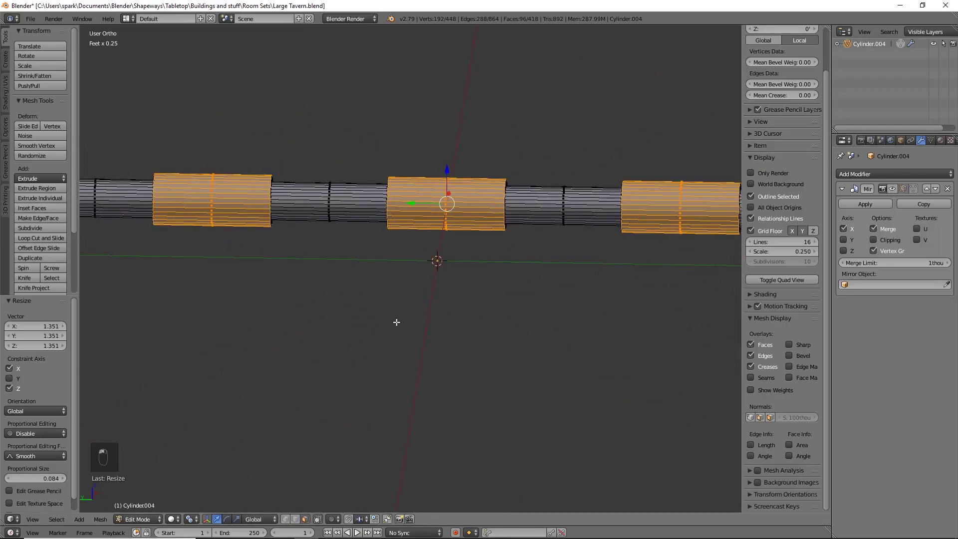
{"action": "key", "text": "ctrl+KP_1"}
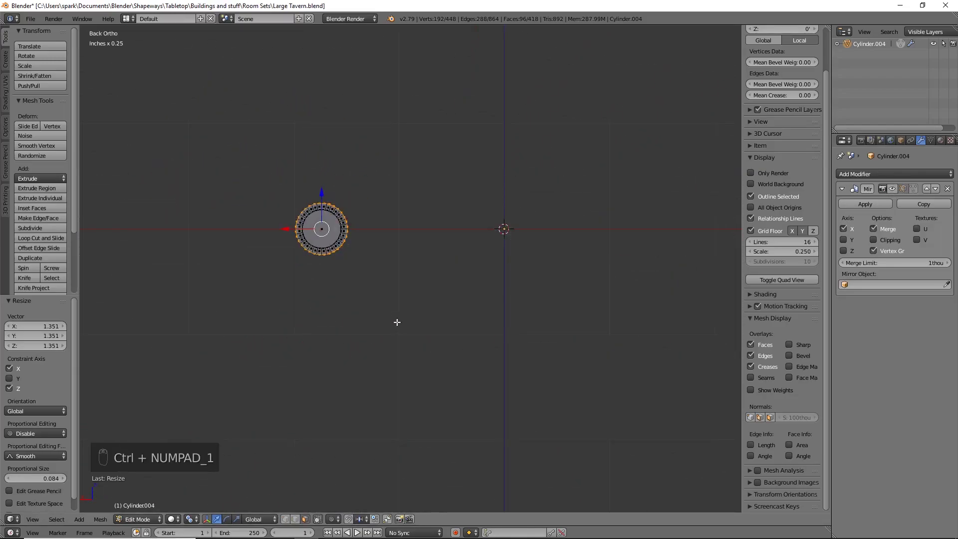
{"action": "key", "text": "ctrl+KP_3"}
{"action": "middle_click_drag", "start_coordinate": [395, 320], "coordinate": [455, 303], "text": "shift"}
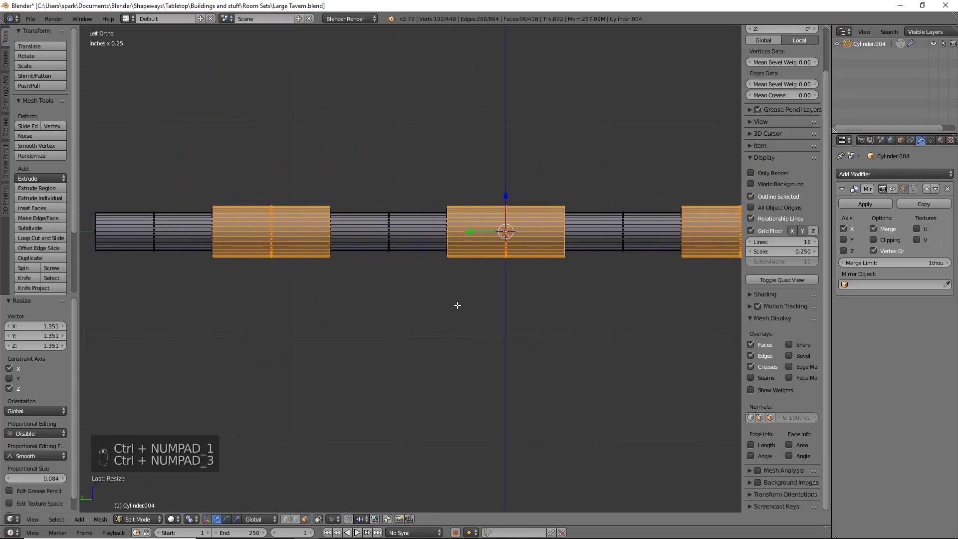
{"action": "middle_click_drag", "start_coordinate": [337, 286], "coordinate": [487, 319], "text": "shift"}
{"action": "scroll", "coordinate": [487, 319], "scroll_direction": "up", "scroll_amount": 7}
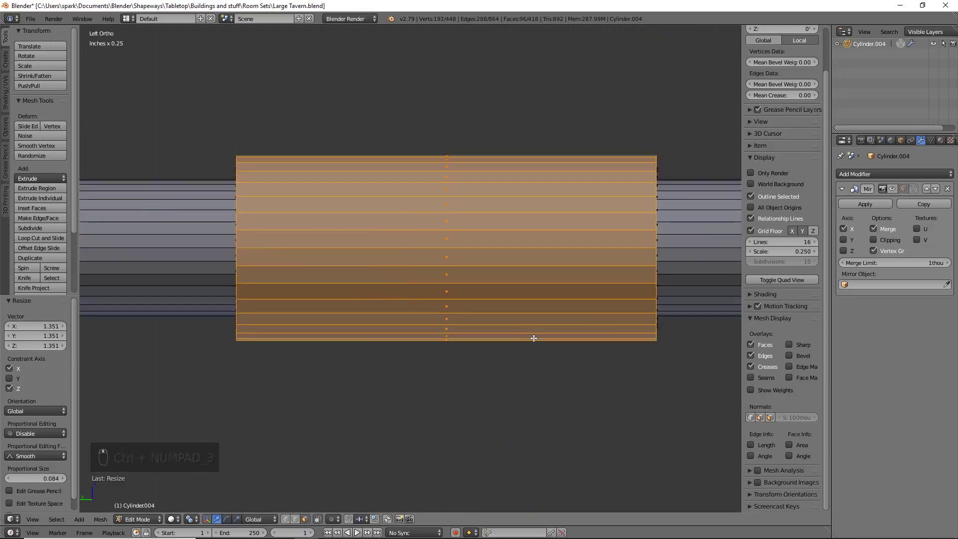
Clear the selection and select six adjacent lengthwise faces on the inner side of the +Y end's thick band
{"action": "key", "text": "a"}
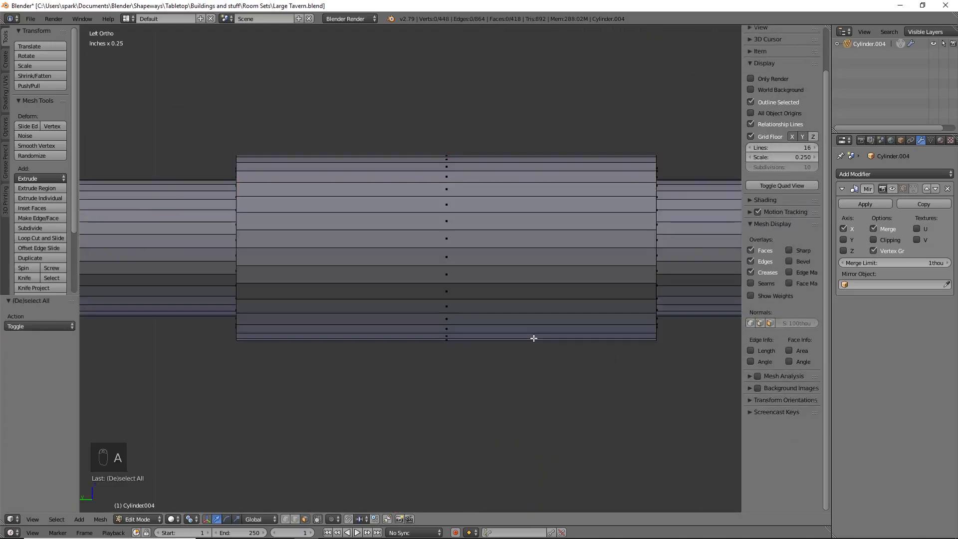
{"action": "right_click", "coordinate": [434, 229]}
{"action": "right_click", "coordinate": [443, 241], "text": "shift"}
{"action": "right_click", "coordinate": [451, 275], "text": "shift"}
{"action": "right_click", "coordinate": [449, 292], "text": "shift"}
{"action": "right_click", "coordinate": [452, 309], "text": "shift"}
Add the matching six lengthwise faces on the inner side of the middle thick band to the selection
{"action": "scroll", "coordinate": [454, 308], "scroll_direction": "down", "scroll_amount": 5}
{"action": "middle_click_drag", "start_coordinate": [559, 312], "coordinate": [418, 334], "text": "shift"}
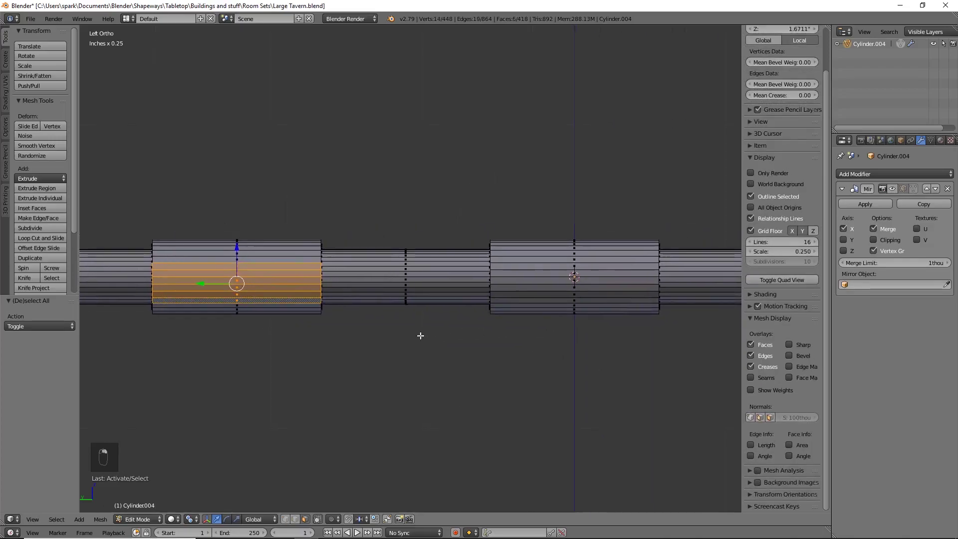
{"action": "right_click", "coordinate": [514, 267], "text": "shift"}
{"action": "right_click", "coordinate": [514, 273], "text": "shift"}
{"action": "right_click", "coordinate": [515, 279], "text": "shift"}
{"action": "right_click", "coordinate": [515, 287], "text": "shift"}
{"action": "right_click", "coordinate": [516, 294], "text": "shift"}
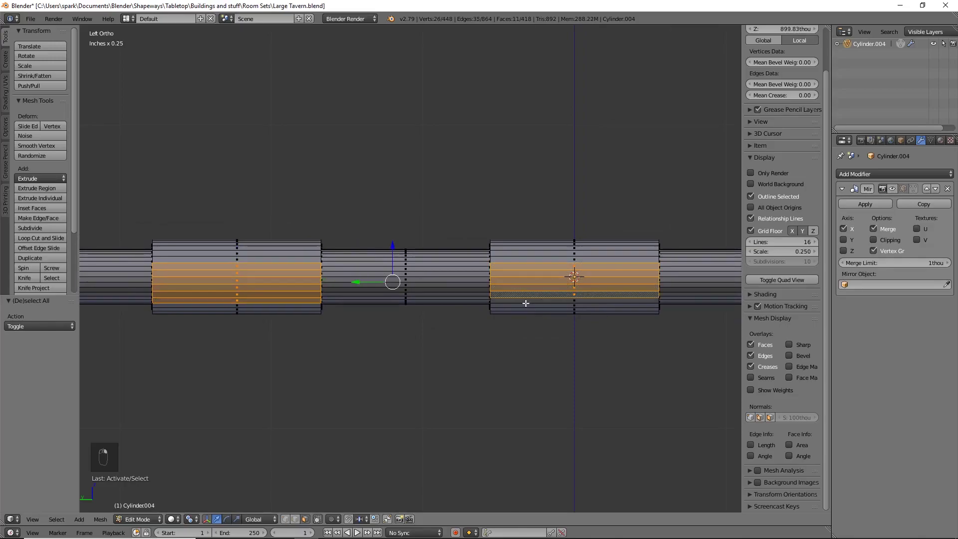
{"action": "right_click", "coordinate": [524, 301], "text": "shift"}
Add the matching six inner faces of the thick band nearest the -Y end to the selection
{"action": "middle_click_drag", "start_coordinate": [617, 318], "coordinate": [410, 326], "text": "shift"}
{"action": "middle_click_drag", "start_coordinate": [736, 323], "coordinate": [548, 326], "text": "shift"}
{"action": "right_click", "coordinate": [475, 278], "text": "shift"}
{"action": "right_click", "coordinate": [480, 285], "text": "shift"}
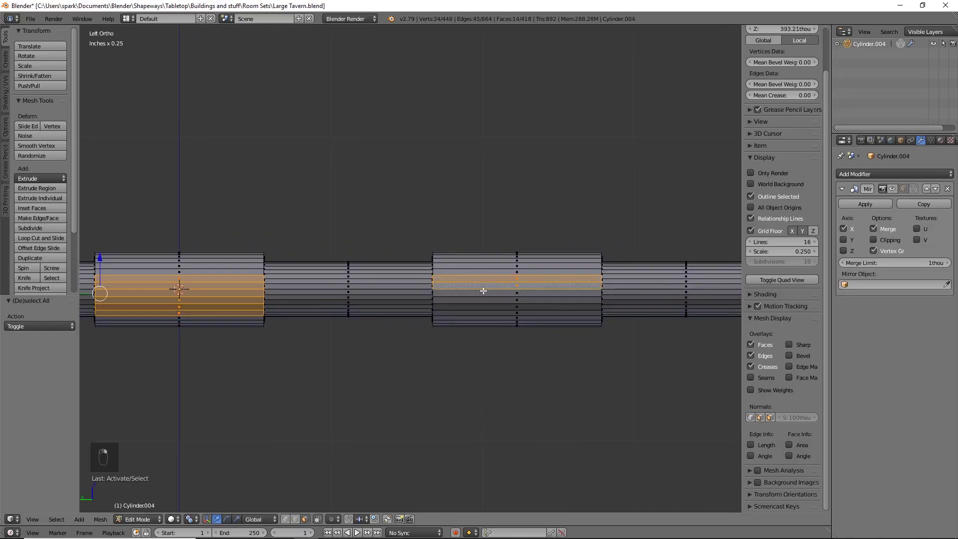
{"action": "right_click", "coordinate": [483, 292], "text": "shift"}
{"action": "right_click", "coordinate": [483, 299], "text": "shift"}
{"action": "right_click", "coordinate": [482, 308], "text": "shift"}
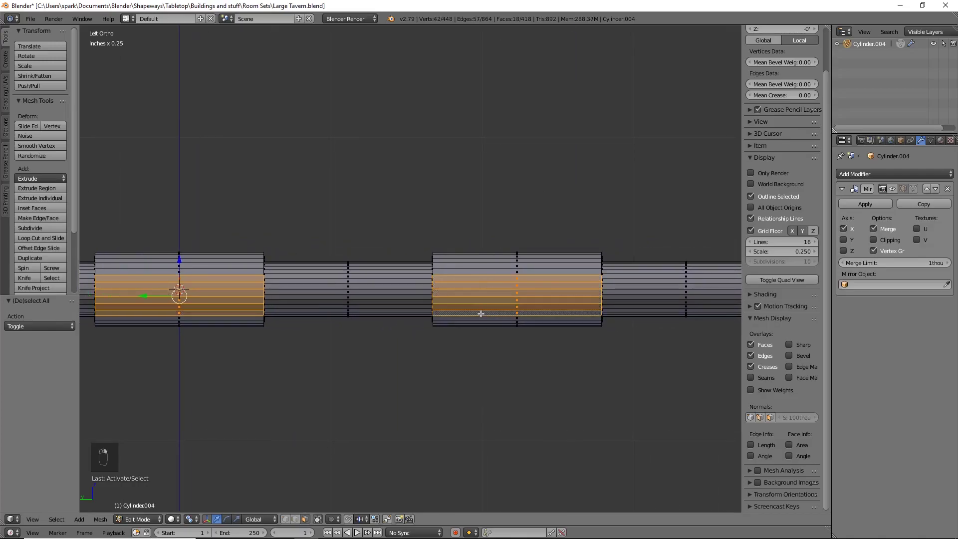
{"action": "right_click", "coordinate": [480, 313], "text": "shift"}
Extrude the selected faces about 30 thou along X toward the centre and flatten them with an X scale of 0
{"action": "scroll", "coordinate": [490, 312], "scroll_direction": "down", "scroll_amount": 4}
{"action": "middle_click_drag", "start_coordinate": [489, 314], "coordinate": [377, 319]}
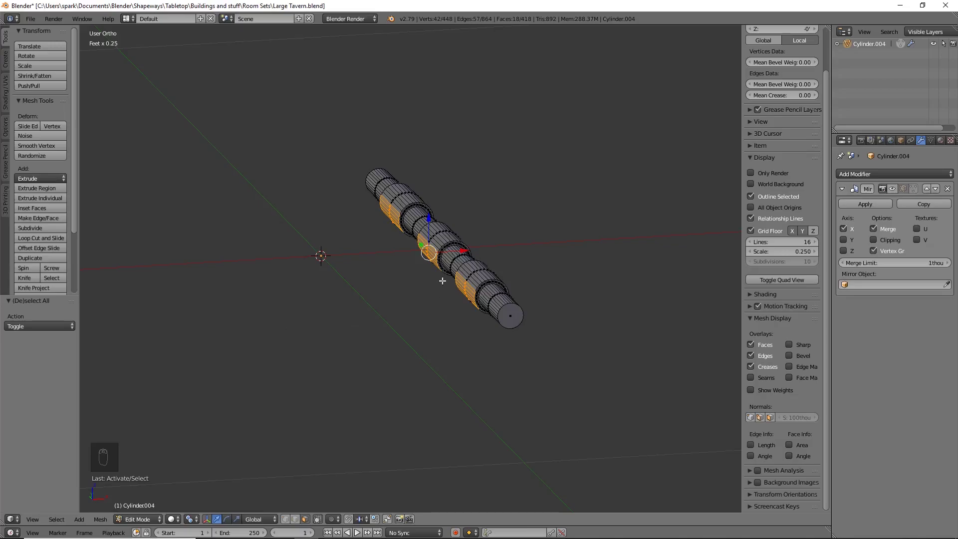
{"action": "key", "text": "KP_3"}
{"action": "key", "text": "KP_1"}
{"action": "scroll", "coordinate": [442, 281], "scroll_direction": "up", "scroll_amount": 4}
{"action": "key", "text": "e"}
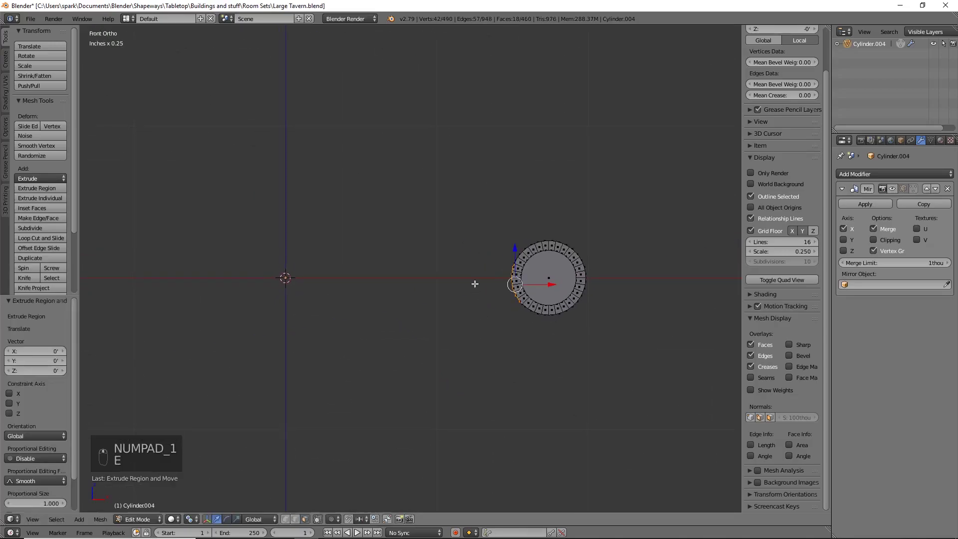
{"action": "key", "text": "e"}
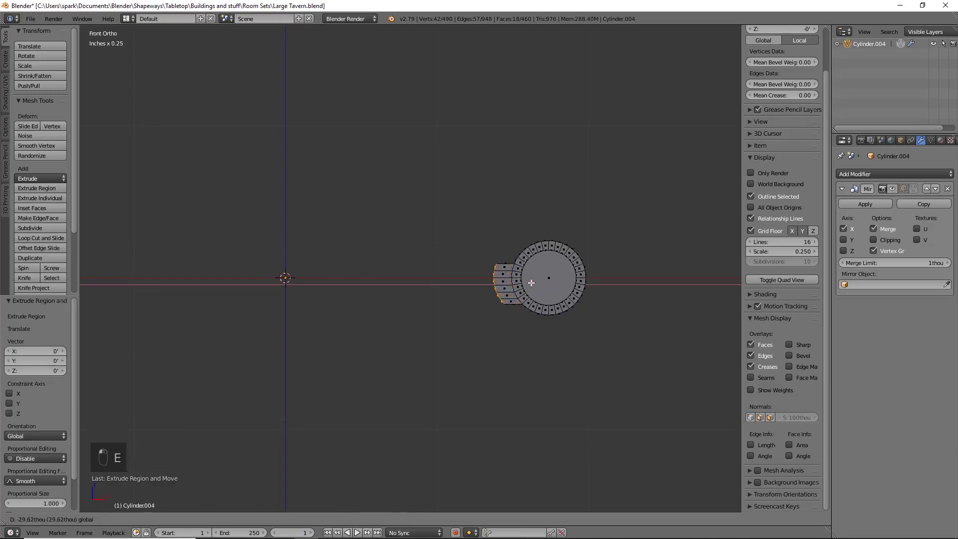
{"action": "left_click", "coordinate": [531, 283]}
{"action": "key", "text": "s"}
{"action": "type", "text": "x0"}
{"action": "left_click", "coordinate": [573, 328]}
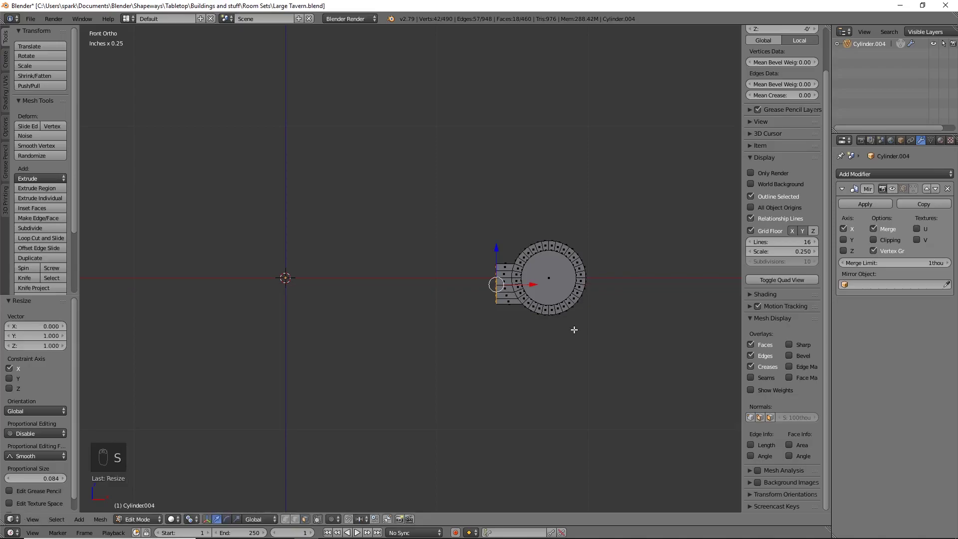
Delete the flattened front faces of the three extruded blocks
{"action": "middle_click_drag", "start_coordinate": [489, 358], "coordinate": [520, 354]}
{"action": "middle_click_drag", "start_coordinate": [535, 290], "coordinate": [537, 297]}
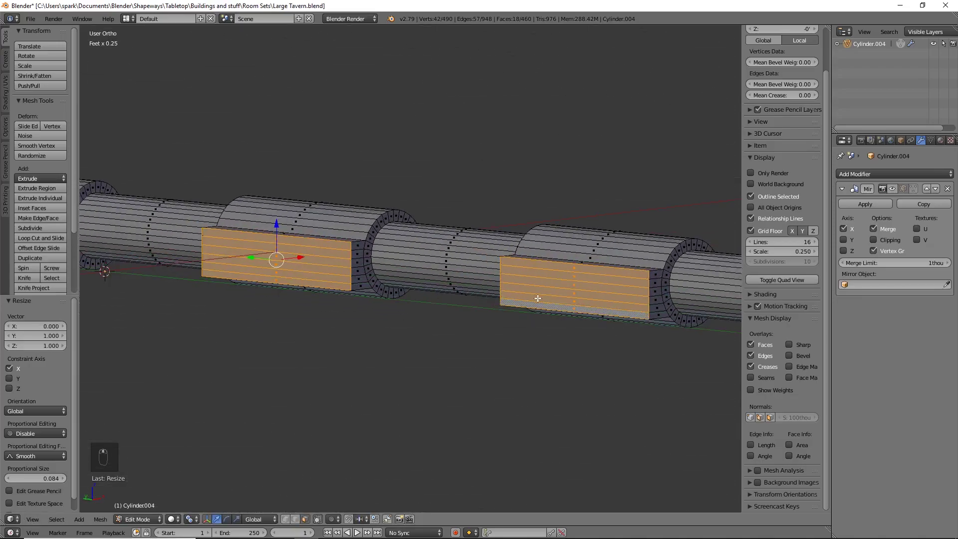
{"action": "key", "text": "x"}
{"action": "left_click", "coordinate": [537, 298]}
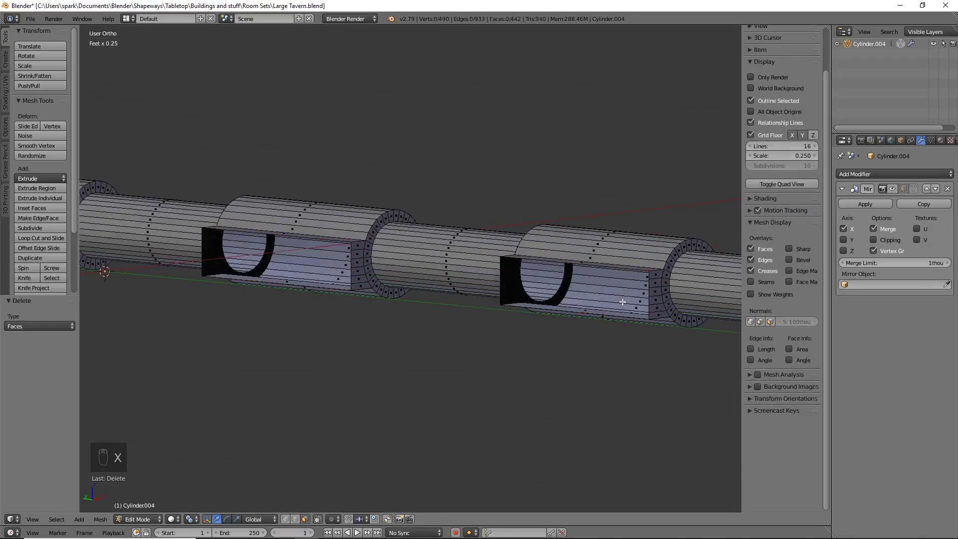
Select the facing open end edges of the middle and -Y side blocks and join them with Bridge Edge Loops
{"action": "middle_click_drag", "start_coordinate": [581, 342], "coordinate": [547, 310]}
{"action": "scroll", "coordinate": [551, 361], "scroll_direction": "up", "scroll_amount": 5}
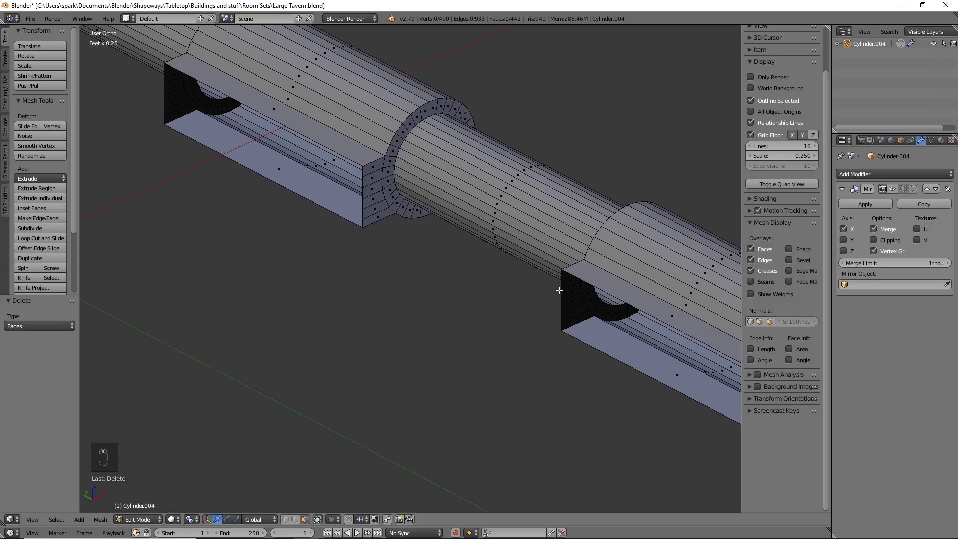
{"action": "left_click", "coordinate": [304, 519]}
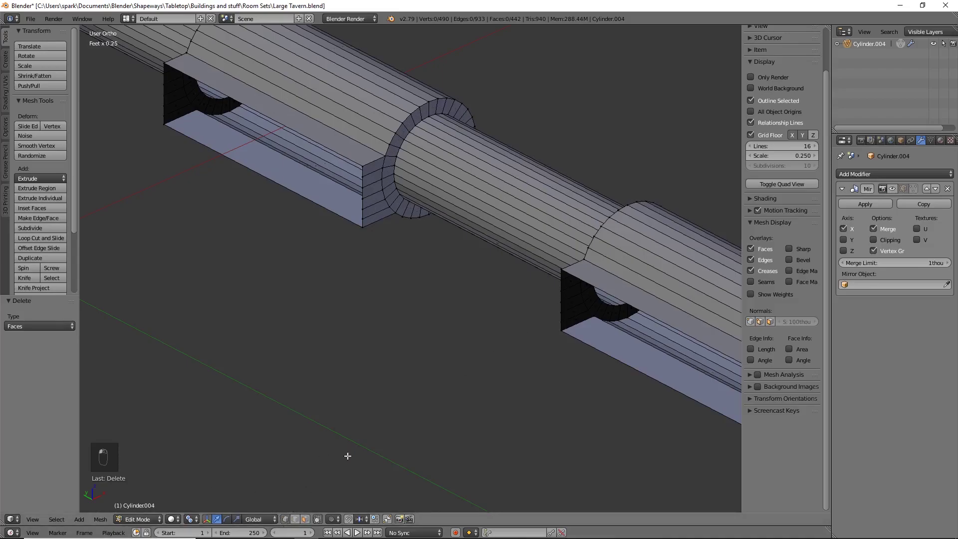
{"action": "right_click", "coordinate": [562, 277]}
{"action": "key", "text": "b"}
{"action": "key", "text": "b"}
{"action": "left_click_drag", "start_coordinate": [552, 257], "coordinate": [569, 345]}
{"action": "left_click_drag", "start_coordinate": [344, 155], "coordinate": [371, 240]}
{"action": "key", "text": "space"}
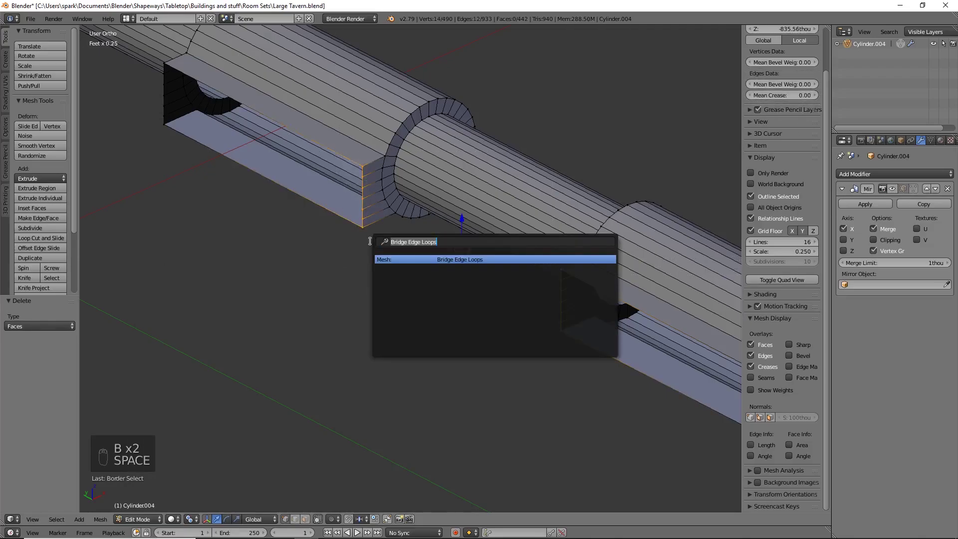
{"action": "type", "text": "bridg"}
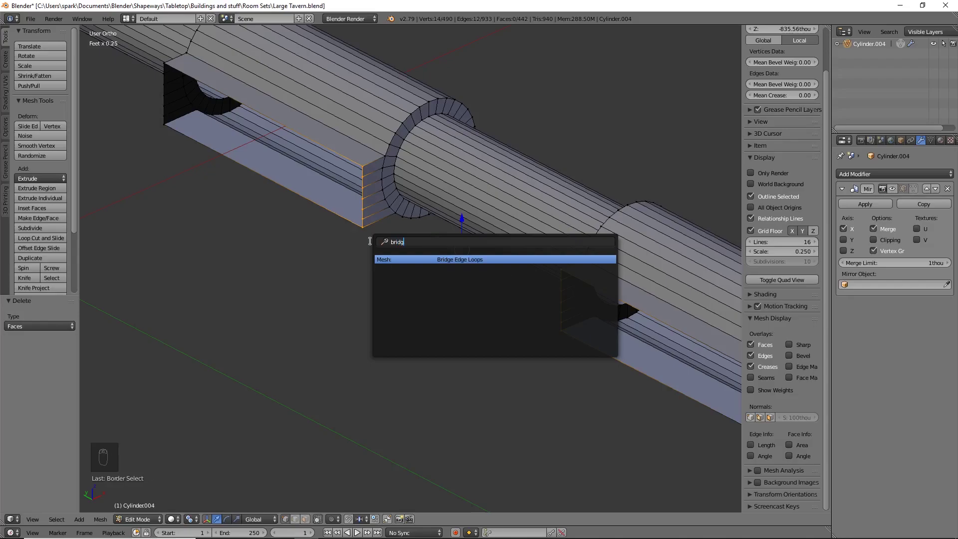
{"action": "key", "text": "Return"}
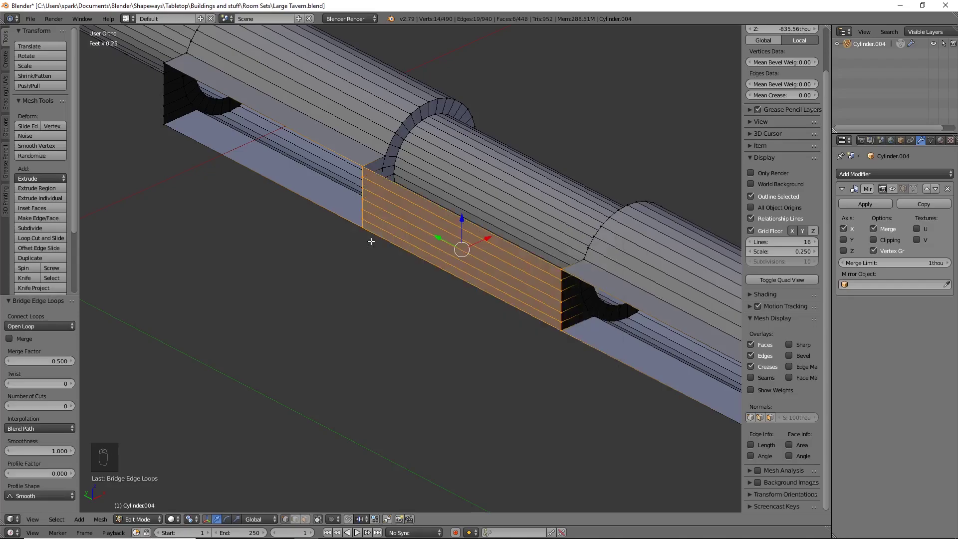
Clear the selection and bridge the facing open end edges of the middle and +Y side blocks
{"action": "middle_click_drag", "start_coordinate": [485, 267], "coordinate": [520, 262]}
{"action": "key", "text": "a"}
{"action": "key", "text": "b"}
{"action": "left_click_drag", "start_coordinate": [493, 231], "coordinate": [537, 334]}
{"action": "key", "text": "b"}
{"action": "left_click_drag", "start_coordinate": [293, 155], "coordinate": [322, 241]}
{"action": "key", "text": "space"}
{"action": "key", "text": "Return"}
{"action": "middle_click_drag", "start_coordinate": [321, 235], "coordinate": [569, 287]}
{"action": "scroll", "coordinate": [568, 266], "scroll_direction": "down", "scroll_amount": 3}
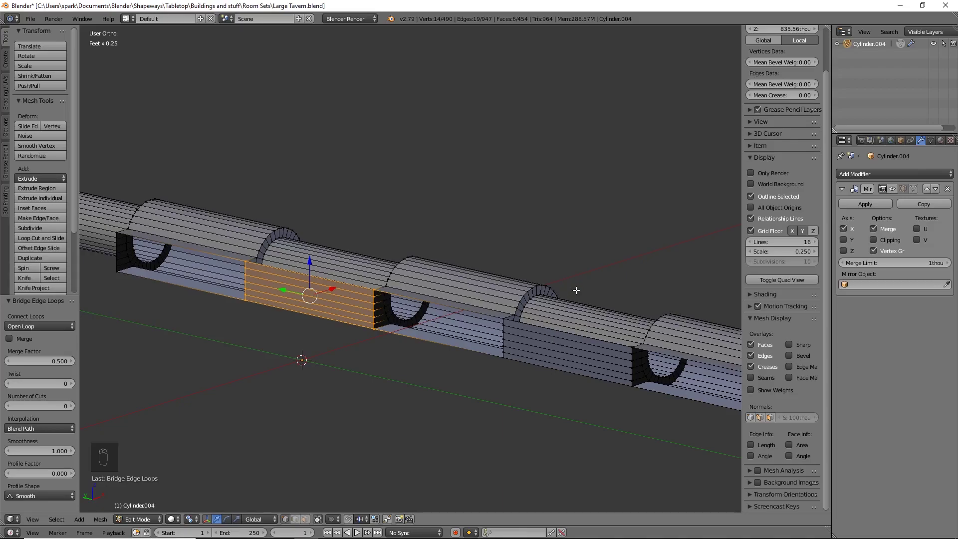
Display the mesh normals, examine the dark faces around the openings of the extruded blocks, and turn the normals display off again
{"action": "key", "text": "n"}
{"action": "key", "text": "n"}
{"action": "key", "text": "n"}
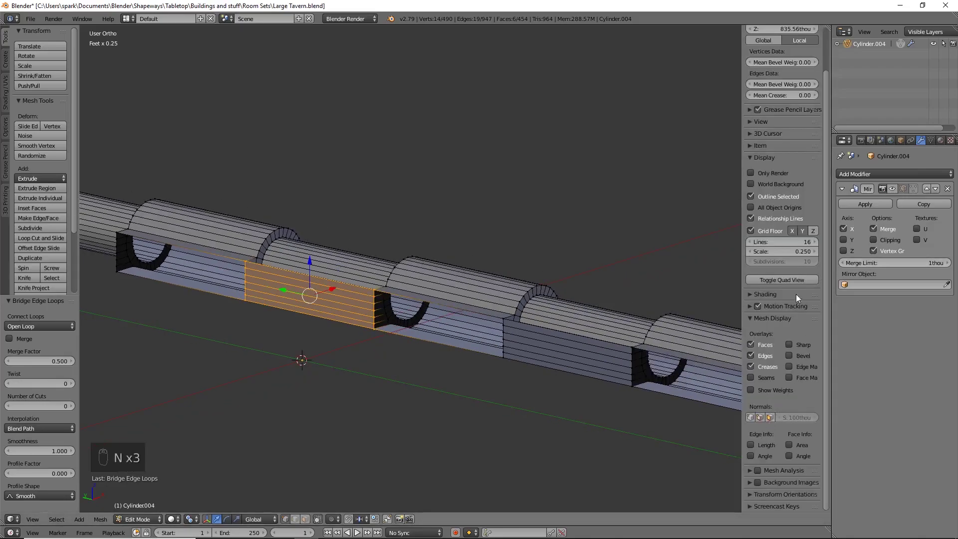
{"action": "left_click", "coordinate": [767, 417]}
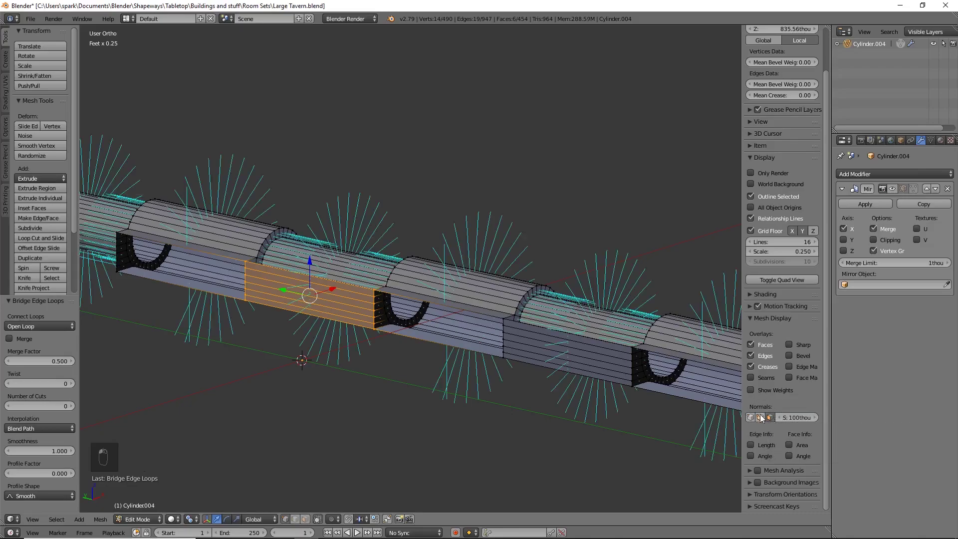
{"action": "middle_click_drag", "start_coordinate": [636, 321], "coordinate": [573, 331]}
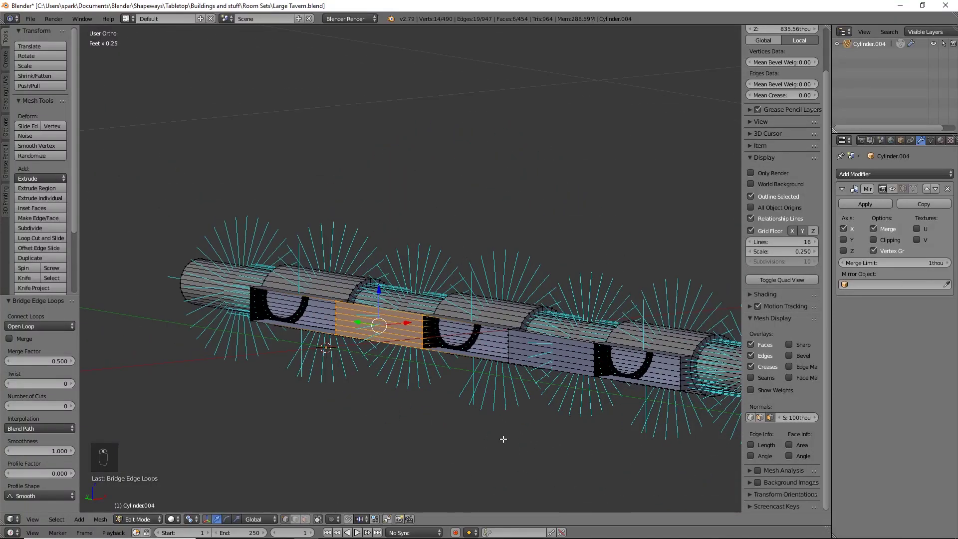
{"action": "scroll", "coordinate": [481, 357], "scroll_direction": "up", "scroll_amount": 8}
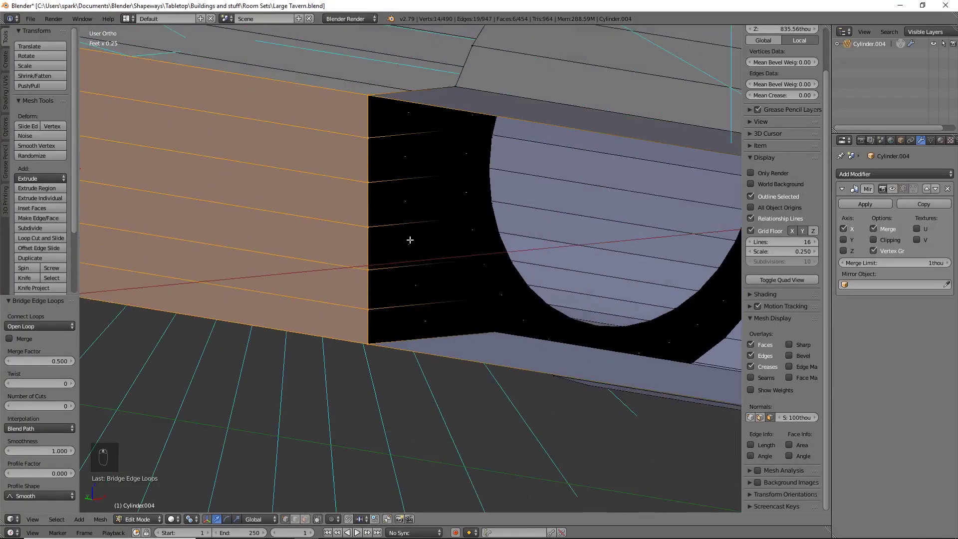
{"action": "scroll", "coordinate": [496, 240], "scroll_direction": "down", "scroll_amount": 7}
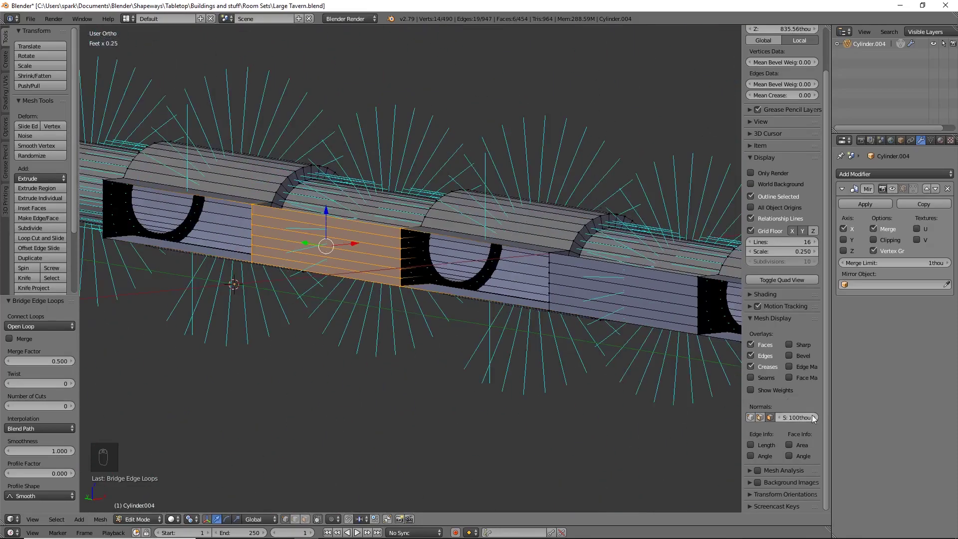
{"action": "mouse_move", "coordinate": [797, 417]}
{"action": "left_mouse_down"}
{"action": "mouse_move", "coordinate": [838, 417]}
{"action": "mouse_move", "coordinate": [796, 418]}
{"action": "left_mouse_up"}
{"action": "scroll", "coordinate": [503, 287], "scroll_direction": "down", "scroll_amount": 3}
{"action": "middle_click_drag", "start_coordinate": [504, 286], "coordinate": [464, 250]}
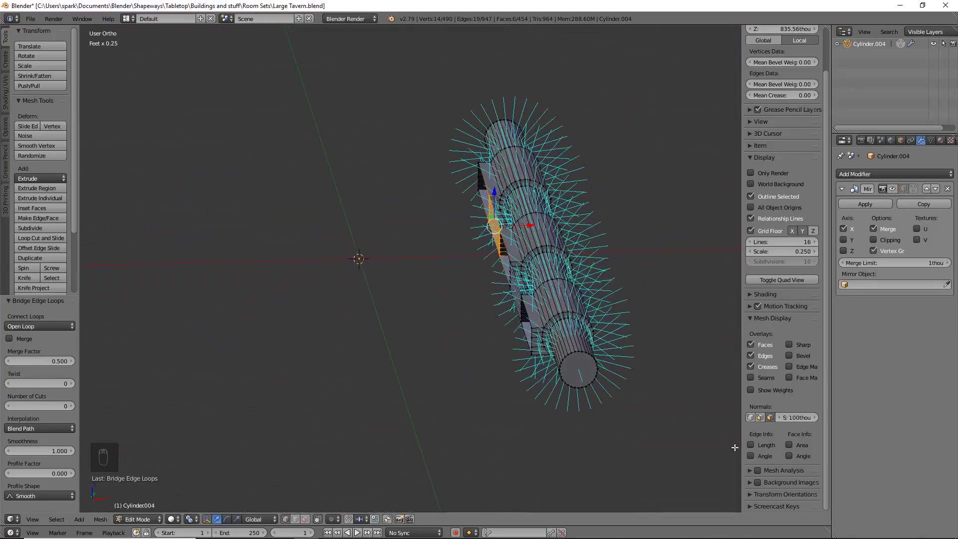
{"action": "left_click", "coordinate": [769, 416]}
Select the open edge loop around the flat bridged inner side and show the mirrored half in Edit Mode
{"action": "middle_click_drag", "start_coordinate": [526, 399], "coordinate": [566, 263]}
{"action": "scroll", "coordinate": [577, 372], "scroll_direction": "up", "scroll_amount": 5}
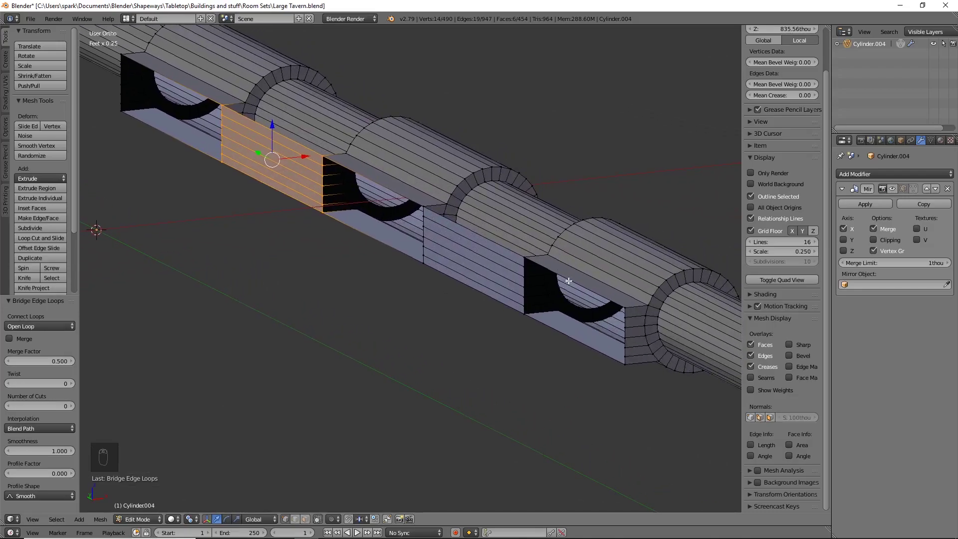
{"action": "right_click", "coordinate": [568, 281], "text": "alt"}
{"action": "scroll", "coordinate": [568, 281], "scroll_direction": "down", "scroll_amount": 2}
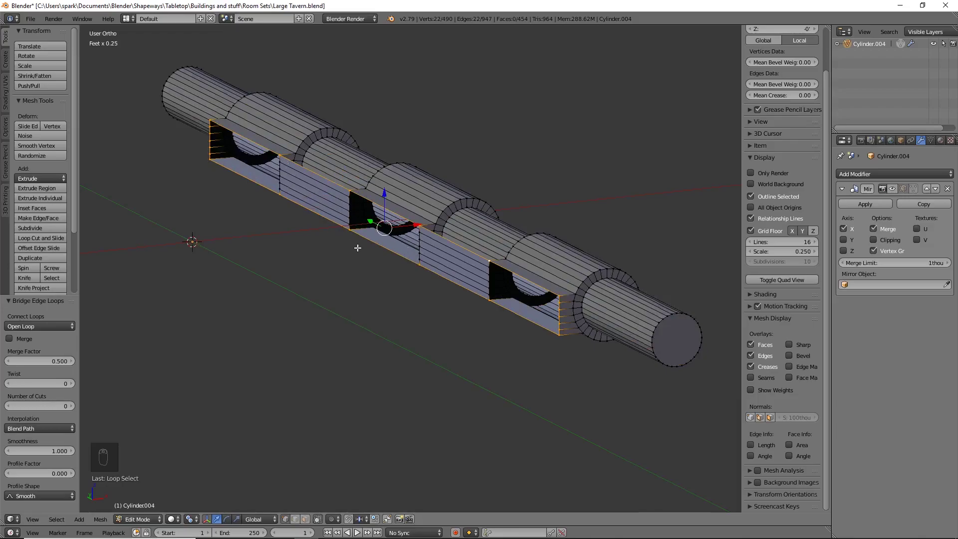
{"action": "key", "text": "KP_1"}
{"action": "middle_click_drag", "start_coordinate": [357, 248], "coordinate": [545, 264], "text": "shift"}
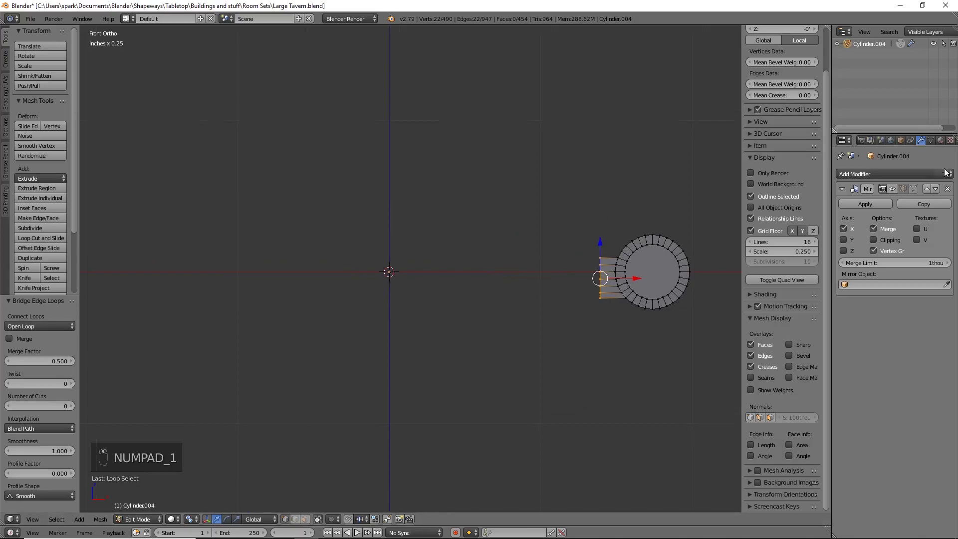
{"action": "left_click", "coordinate": [894, 187]}
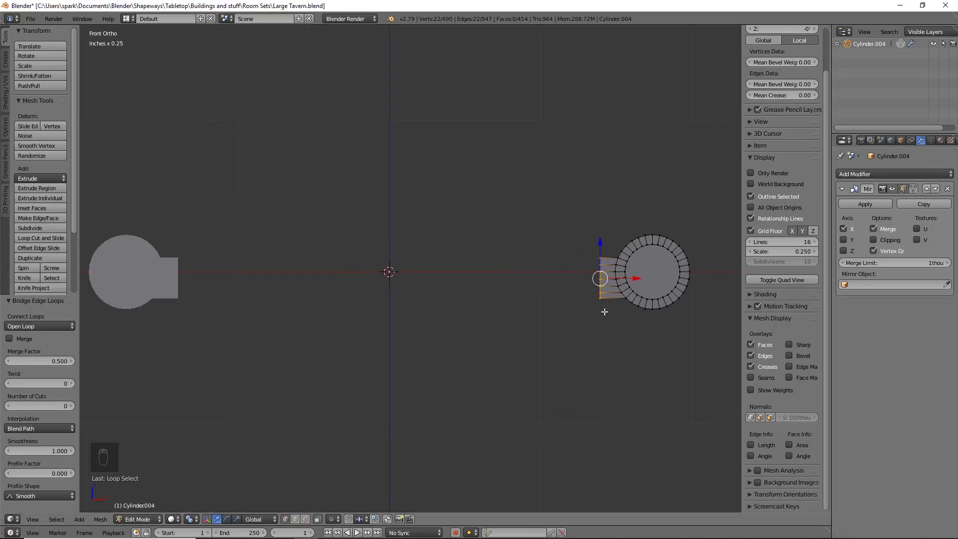
Try lowering only the selected open edge loop about 8 thou along Z
{"action": "left_click_drag", "start_coordinate": [599, 240], "coordinate": [600, 249]}
{"action": "left_click", "coordinate": [600, 248]}
{"action": "middle_click_drag", "start_coordinate": [618, 279], "coordinate": [566, 224]}
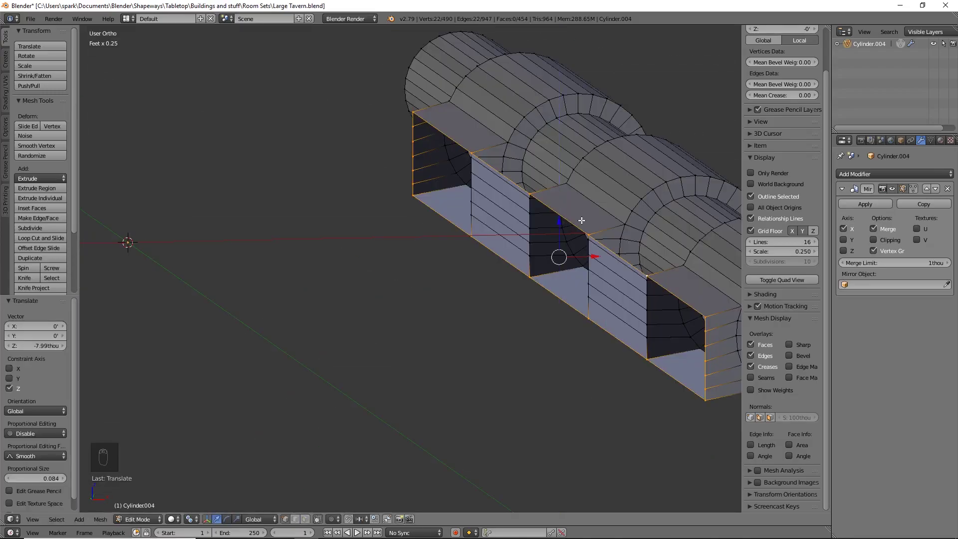
{"action": "key", "text": "KP_3"}
{"action": "key", "text": "KP_1"}
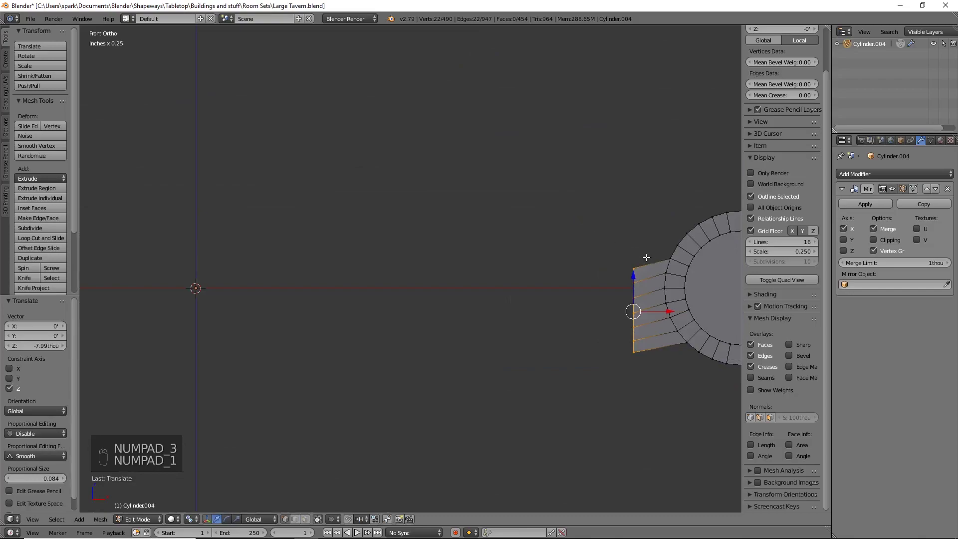
{"action": "key", "text": "g"}
{"action": "key", "text": "z"}
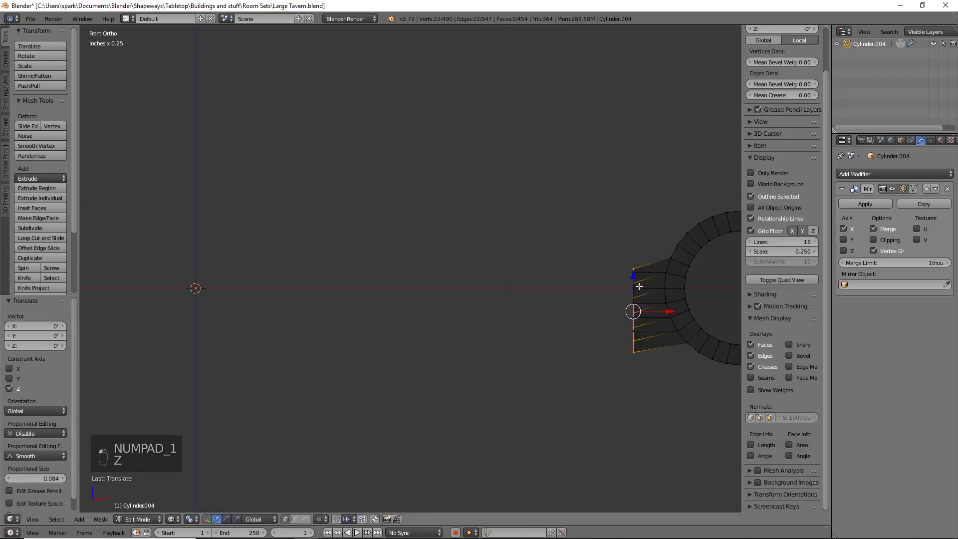
{"action": "left_click", "coordinate": [634, 269]}
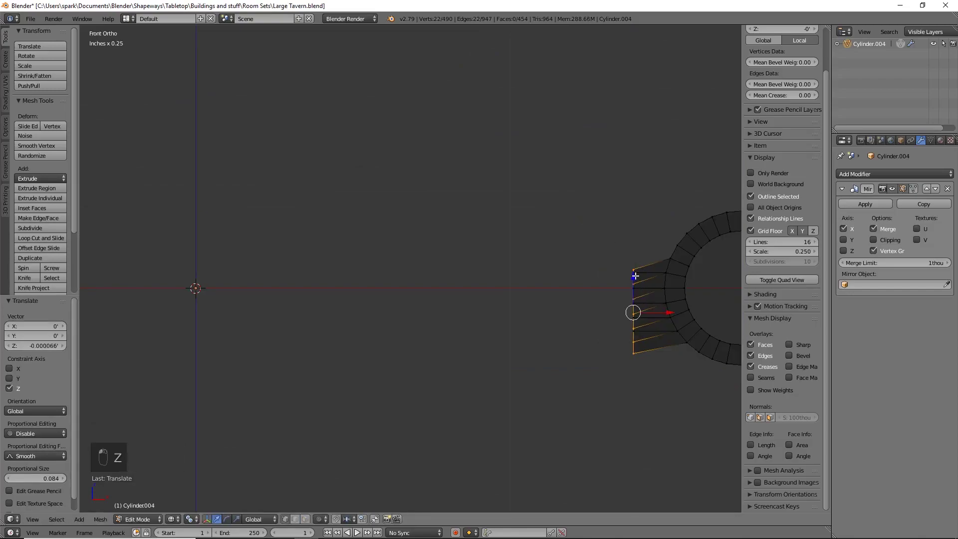
{"action": "middle_click_drag", "start_coordinate": [592, 341], "coordinate": [550, 342], "text": "shift"}
{"action": "scroll", "coordinate": [580, 341], "scroll_direction": "down", "scroll_amount": 2}
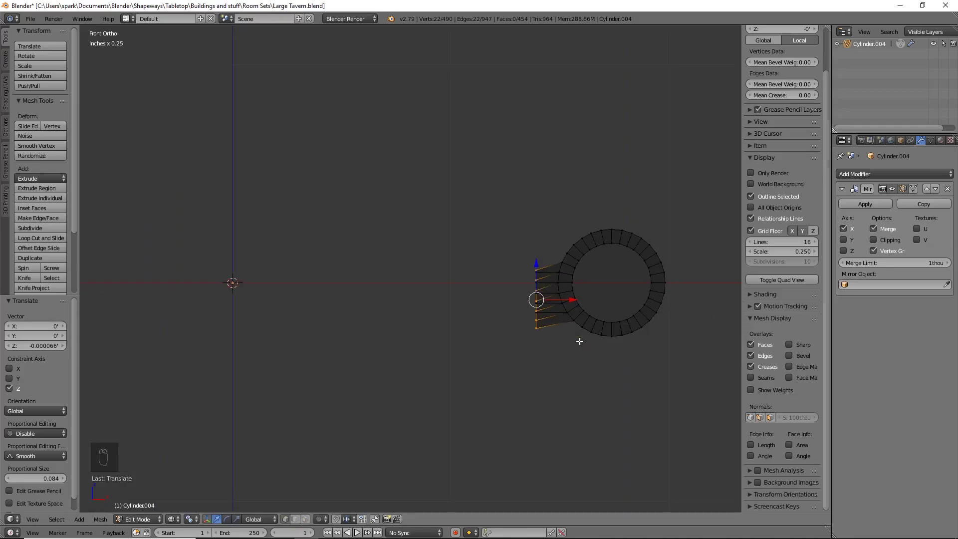
Undo the downward moves of the open edge loop
{"action": "key", "text": "a"}
{"action": "key", "text": "a"}
{"action": "key", "text": "ctrl+z"}
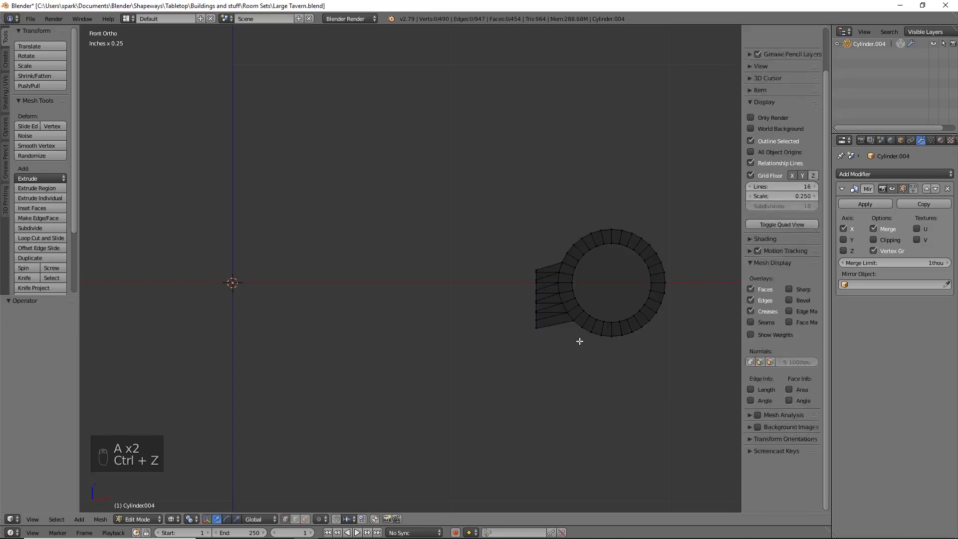
{"action": "key", "text": "ctrl+z"}
{"action": "key", "text": "ctrl+z"}
{"action": "key", "text": "ctrl+z"}
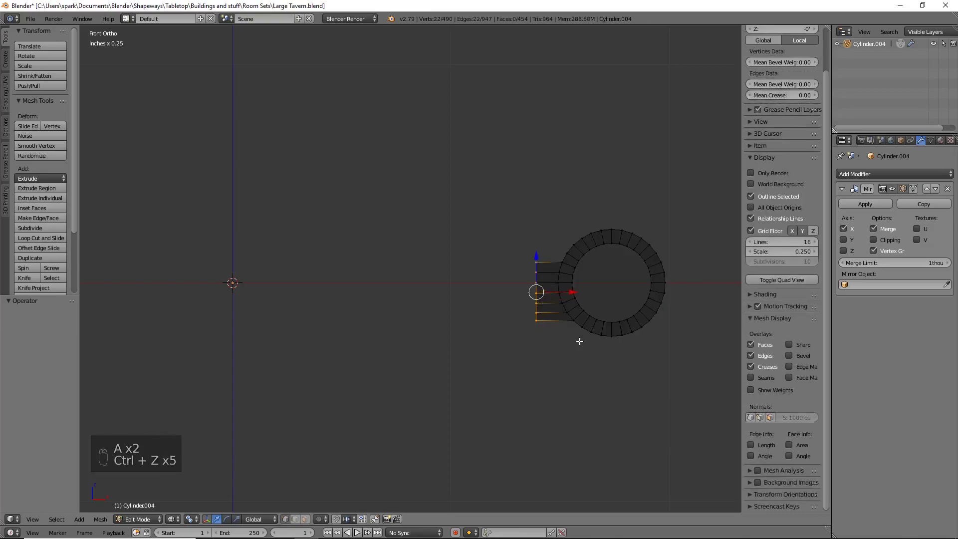
Box-select all end vertices of the flat inner side through the mesh and move them about 12 thou down along Z
{"action": "key", "text": "b"}
{"action": "left_click_drag", "start_coordinate": [504, 232], "coordinate": [555, 338]}
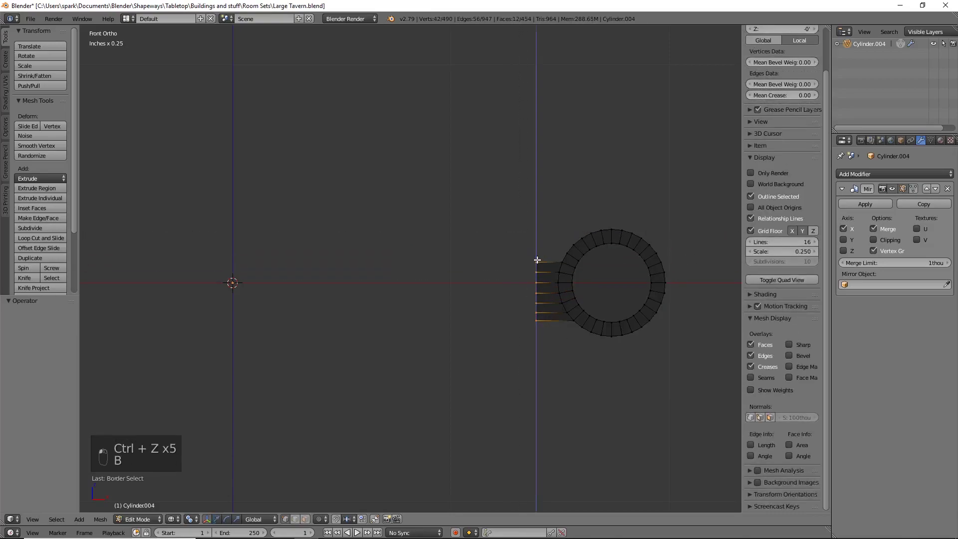
{"action": "left_click_drag", "start_coordinate": [536, 259], "coordinate": [539, 269]}
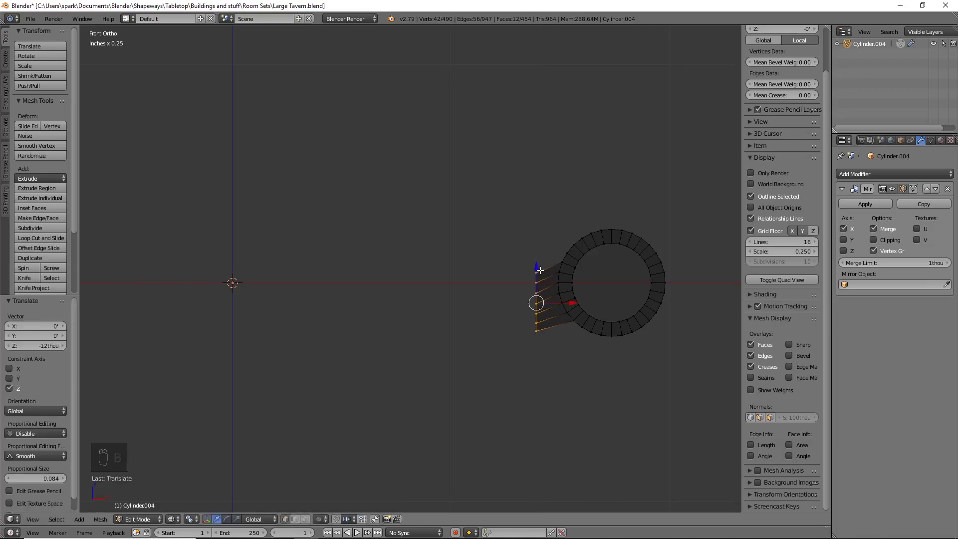
{"action": "key", "text": "z"}
Reselect the open inner edge loop and extrude it about 246 thou along X toward the centre
{"action": "middle_click_drag", "start_coordinate": [527, 292], "coordinate": [549, 299]}
{"action": "right_click", "coordinate": [574, 287], "text": "alt"}
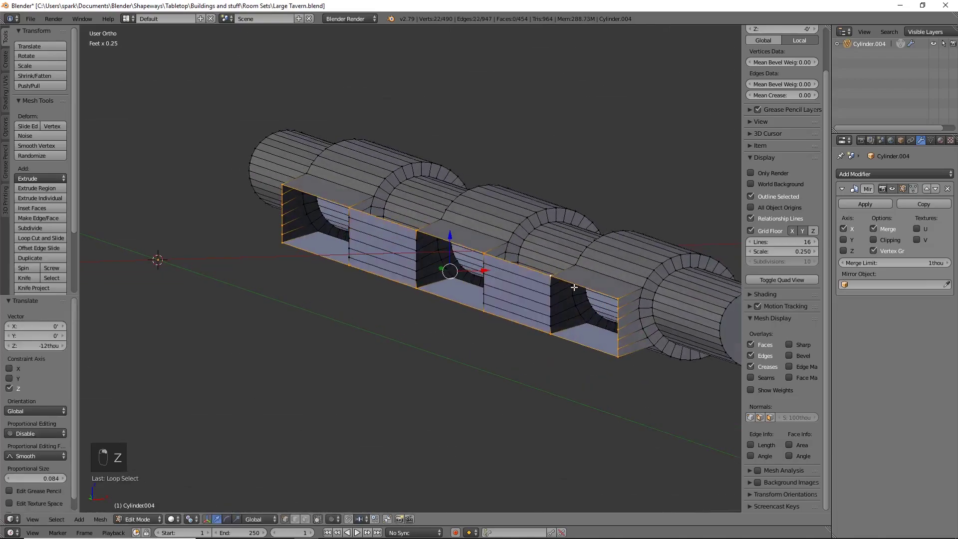
{"action": "key", "text": "KP_1"}
{"action": "key", "text": "e"}
{"action": "right_click", "coordinate": [572, 285]}
{"action": "key", "text": "e"}
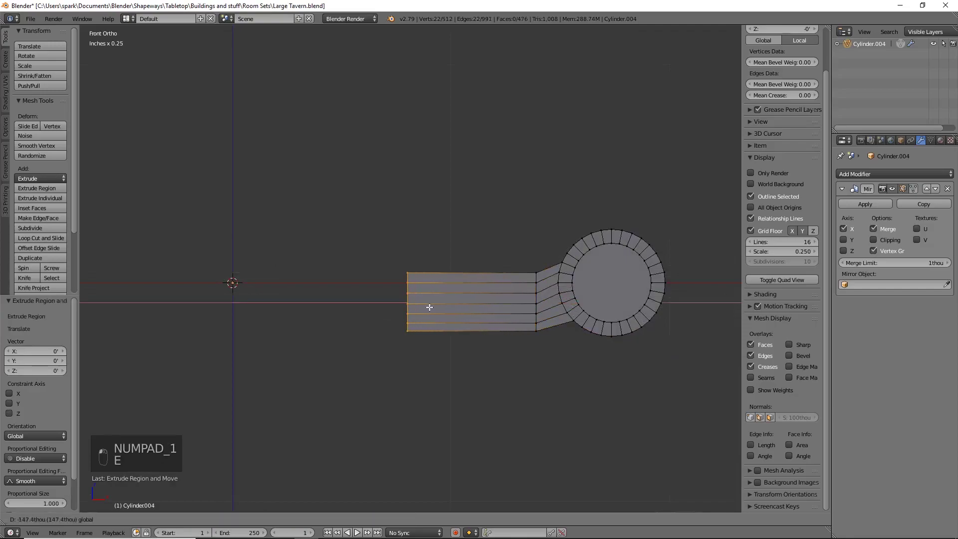
{"action": "key", "text": "x"}
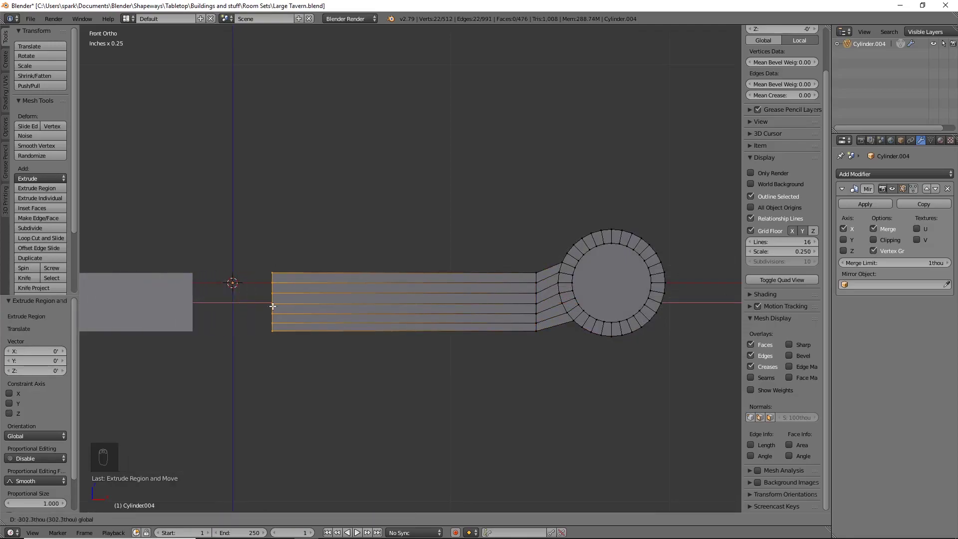
{"action": "left_click", "coordinate": [353, 320]}
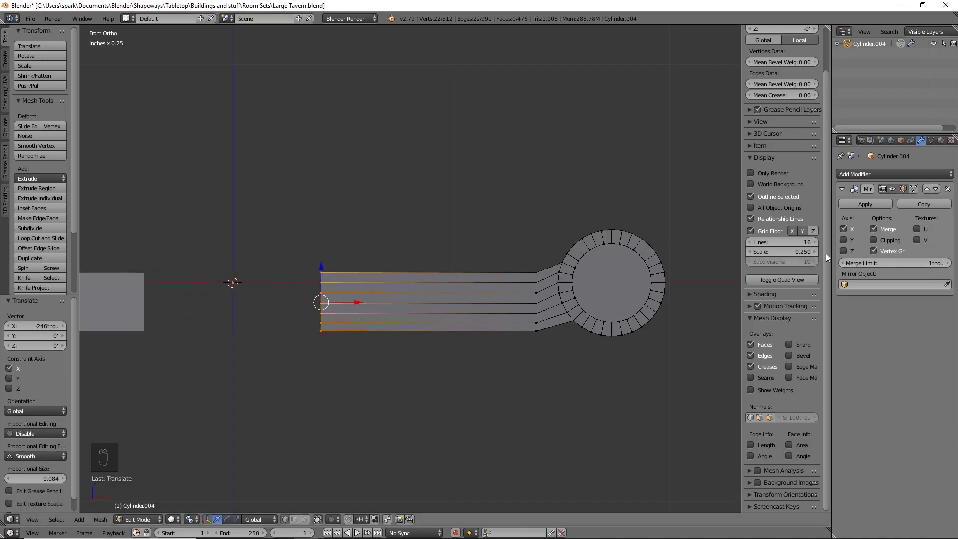
Enable Clipping on the Mirror modifier, join the extruded end to its mirror at the centre line, and lower it about 41 thou
{"action": "middle_click_drag", "start_coordinate": [348, 294], "coordinate": [456, 270], "text": "shift"}
{"action": "left_click_drag", "start_coordinate": [451, 278], "coordinate": [284, 295]}
{"action": "left_click_drag", "start_coordinate": [341, 247], "coordinate": [352, 280]}
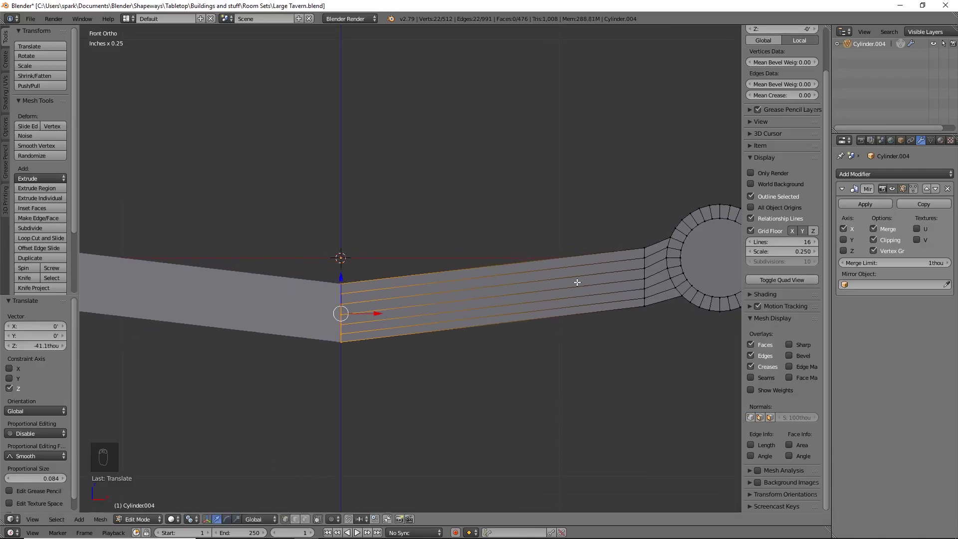
Add a Subdivision Surface modifier with 3 view subdivisions
{"action": "left_click", "coordinate": [896, 174]}
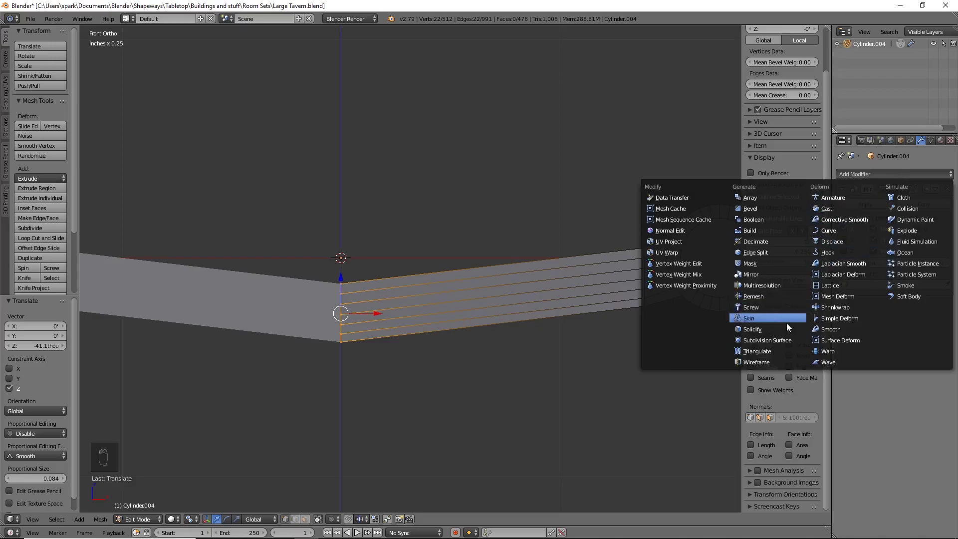
{"action": "left_click", "coordinate": [778, 340]}
{"action": "key", "text": "ctrl+3"}
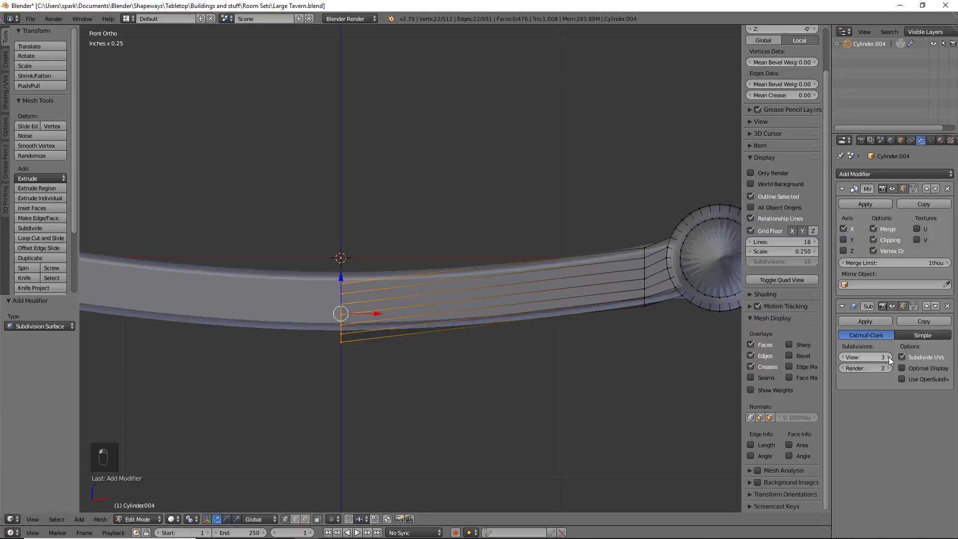
Lower the selected centre edges of the joining surface about 3.6 thou further along Z
{"action": "scroll", "coordinate": [552, 342], "scroll_direction": "down", "scroll_amount": 4}
{"action": "middle_click_drag", "start_coordinate": [537, 330], "coordinate": [579, 379]}
{"action": "middle_click_drag", "start_coordinate": [521, 374], "coordinate": [502, 339]}
{"action": "left_click_drag", "start_coordinate": [322, 244], "coordinate": [327, 247]}
Switch to wireframe shading and select a rod-diameter edge ring where the thin rod meets a thick band
{"action": "scroll", "coordinate": [532, 318], "scroll_direction": "up", "scroll_amount": 5}
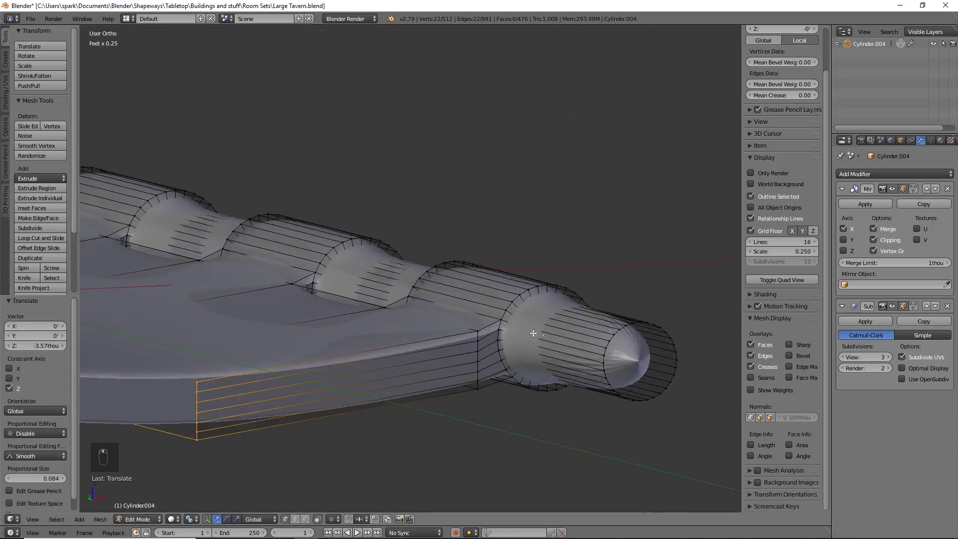
{"action": "middle_click_drag", "start_coordinate": [428, 285], "coordinate": [534, 317], "text": "shift"}
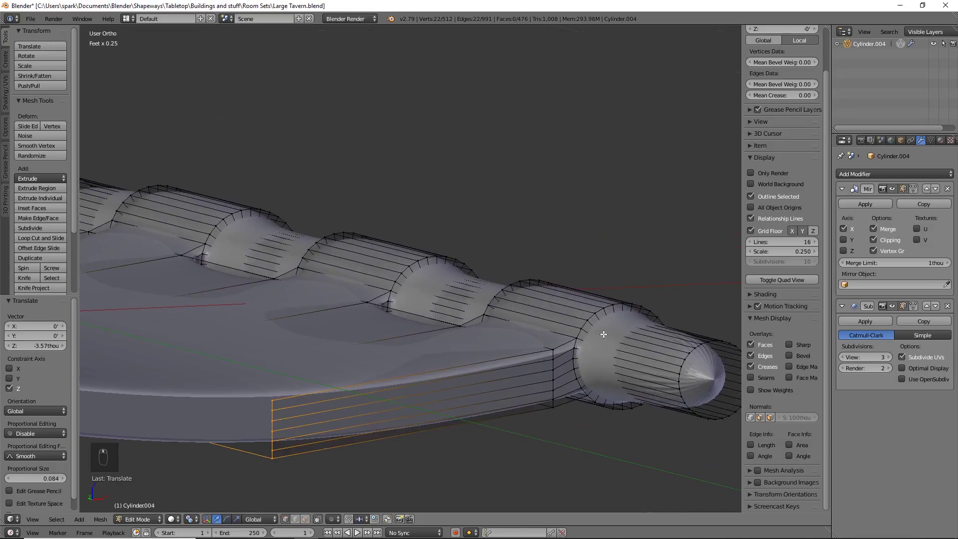
{"action": "key", "text": "z"}
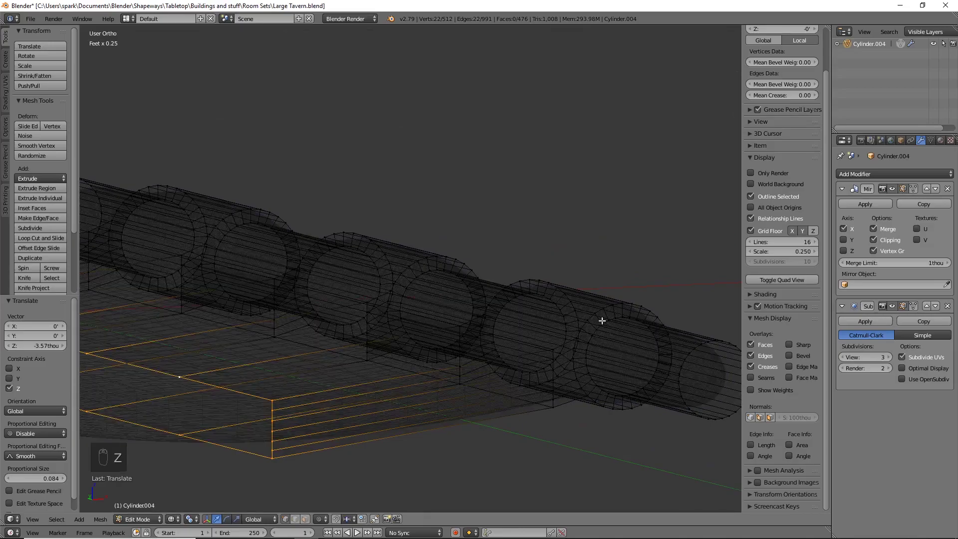
{"action": "left_click", "coordinate": [598, 325], "text": "alt"}
{"action": "scroll", "coordinate": [601, 327], "scroll_direction": "up", "scroll_amount": 4}
{"action": "middle_click_drag", "start_coordinate": [726, 355], "coordinate": [559, 267], "text": "shift"}
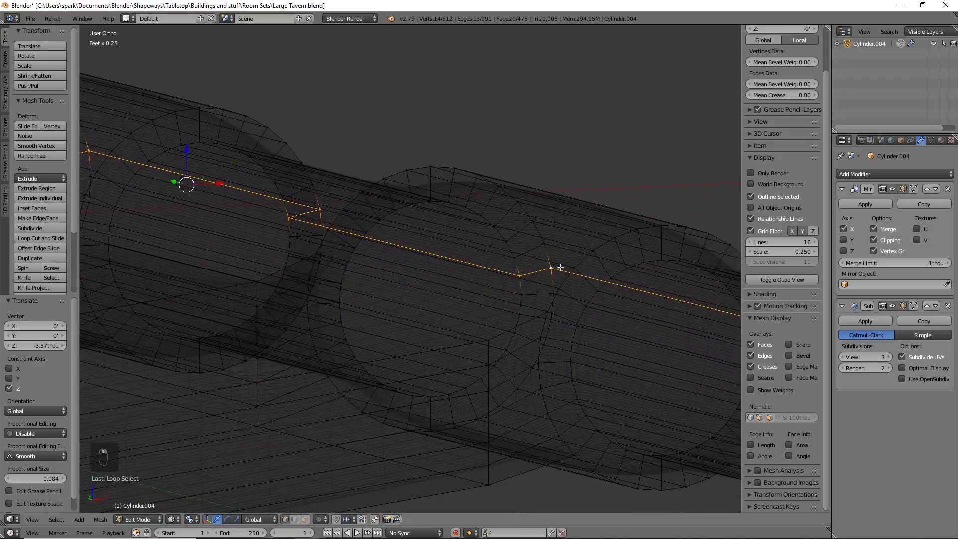
{"action": "left_click", "coordinate": [566, 283], "text": "alt"}
{"action": "left_click", "coordinate": [589, 296], "text": "alt"}
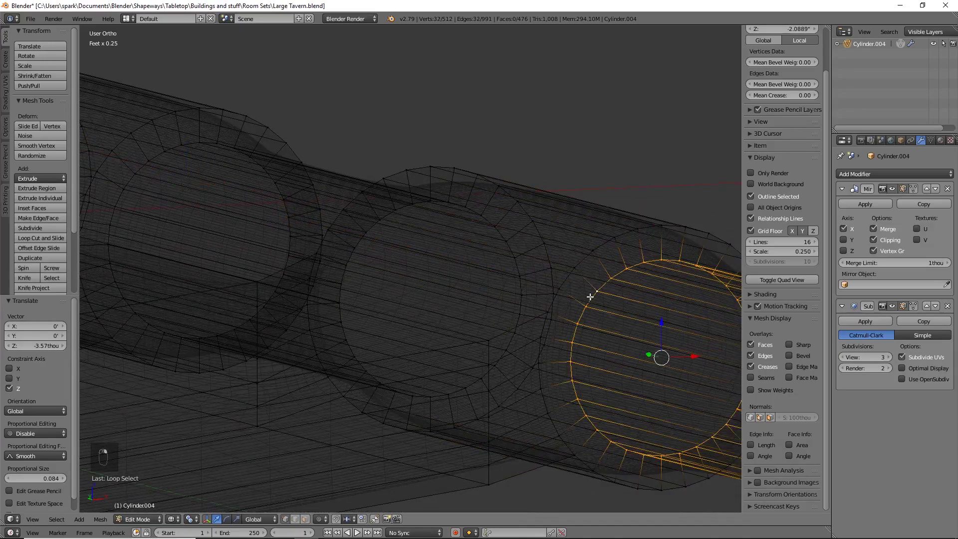
Limit the selection to the two rod-diameter edge rings of the -Y end band and set their edge crease to 1.000
{"action": "left_click", "coordinate": [369, 228], "text": "alt+shift"}
{"action": "left_click", "coordinate": [202, 141], "text": "alt+shift"}
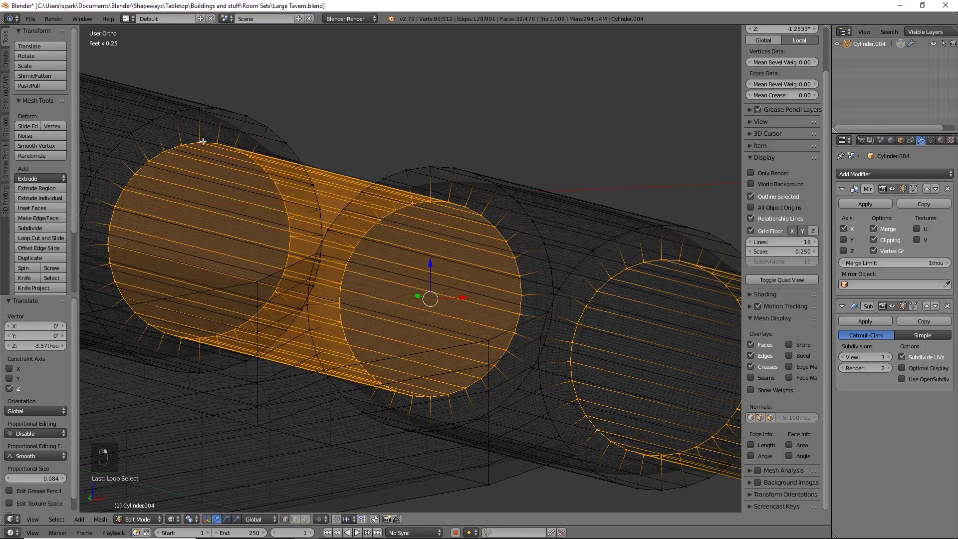
{"action": "middle_click_drag", "start_coordinate": [217, 179], "coordinate": [722, 329], "text": "shift"}
{"action": "middle_click_drag", "start_coordinate": [244, 236], "coordinate": [136, 168], "text": "shift"}
{"action": "middle_click_drag", "start_coordinate": [513, 240], "coordinate": [329, 179], "text": "shift"}
{"action": "key", "text": "ctrl+z"}
{"action": "scroll", "coordinate": [479, 239], "scroll_direction": "down", "scroll_amount": 4}
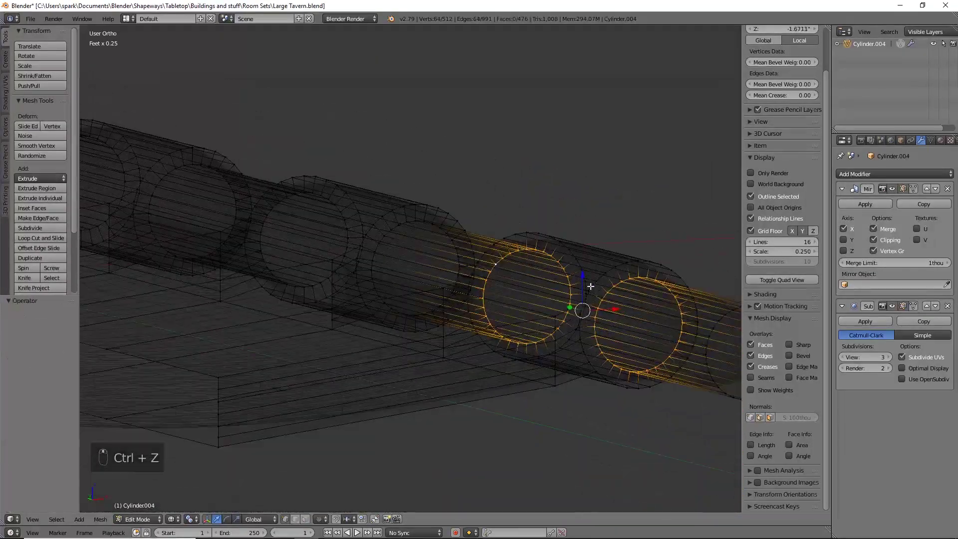
{"action": "key", "text": "shift+e"}
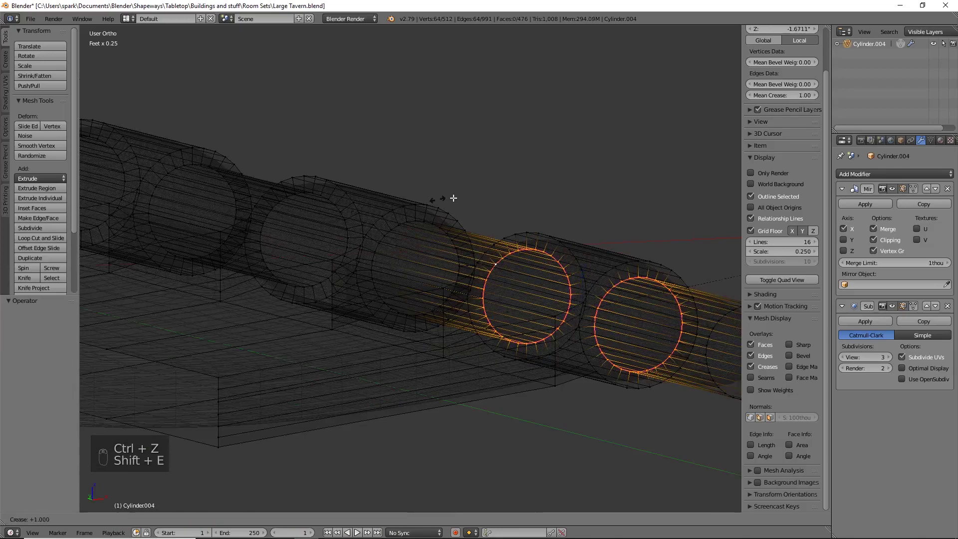
{"action": "left_click", "coordinate": [614, 202]}
Select the two rod-diameter edge rings of the middle band and set their edge crease to 1.000
{"action": "left_click", "coordinate": [405, 222], "text": "alt"}
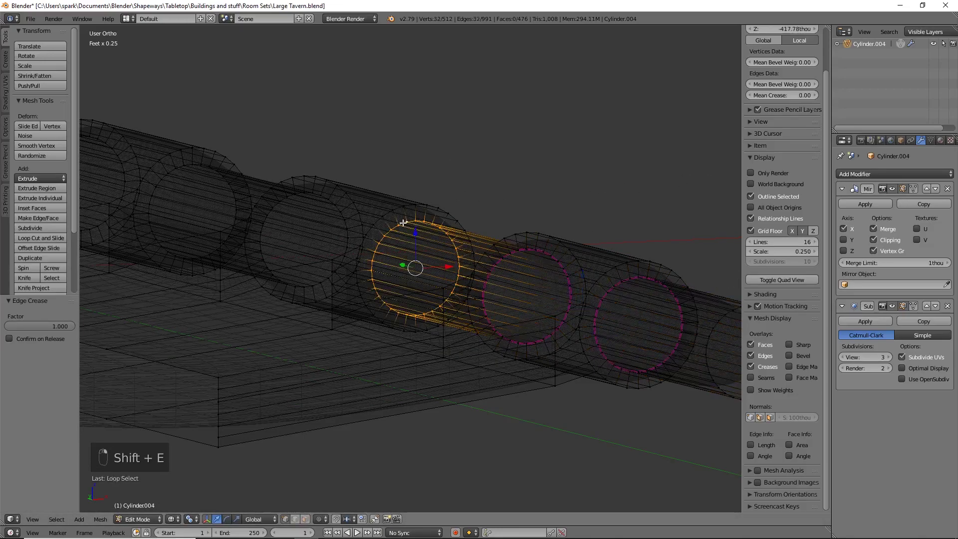
{"action": "left_click", "coordinate": [306, 190], "text": "alt+shift"}
{"action": "key", "text": "ctrl+z"}
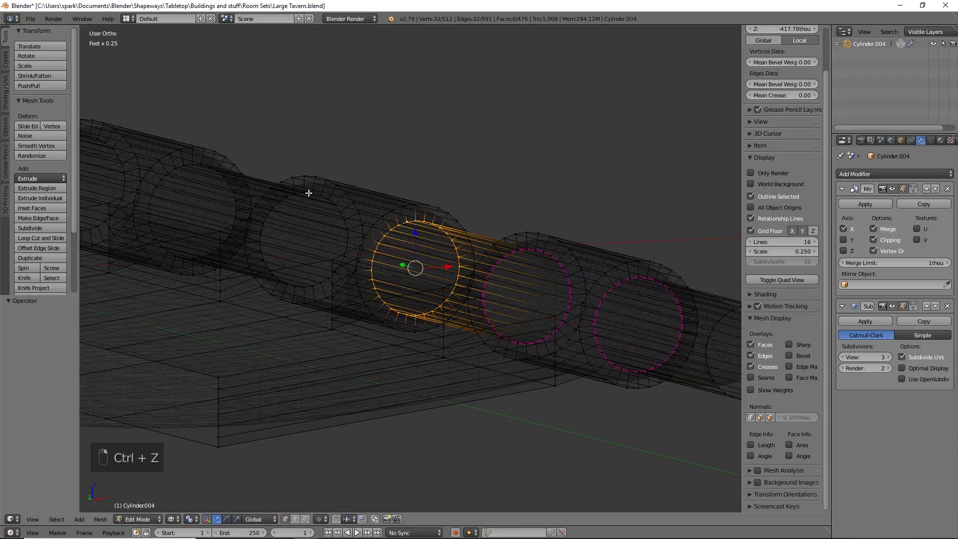
{"action": "left_click", "coordinate": [308, 193], "text": "alt+shift"}
{"action": "key", "text": "ctrl+z"}
{"action": "middle_click_drag", "start_coordinate": [308, 193], "coordinate": [473, 265], "text": "shift"}
{"action": "scroll", "coordinate": [473, 266], "scroll_direction": "up", "scroll_amount": 4}
{"action": "left_click", "coordinate": [485, 273], "text": "alt+shift"}
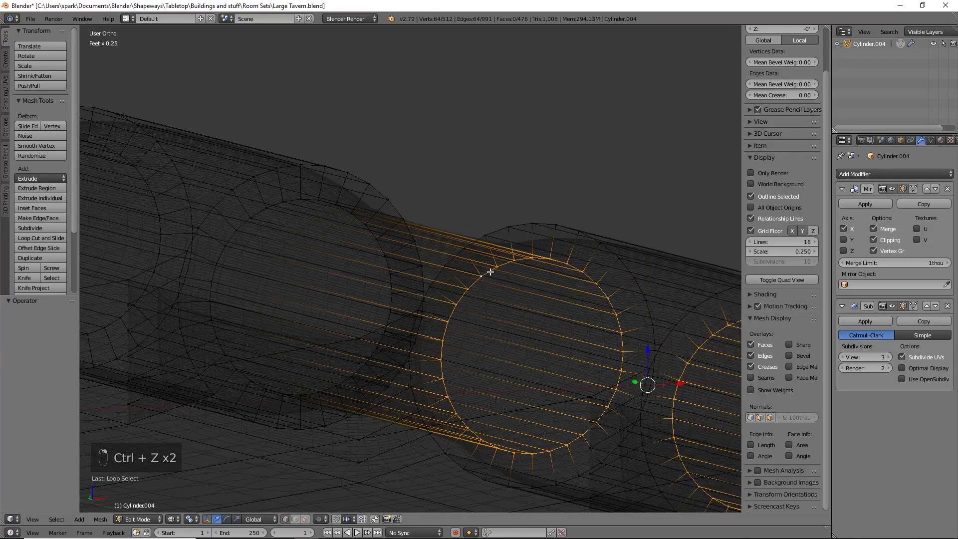
{"action": "key", "text": "shift+e"}
{"action": "left_click", "coordinate": [725, 103]}
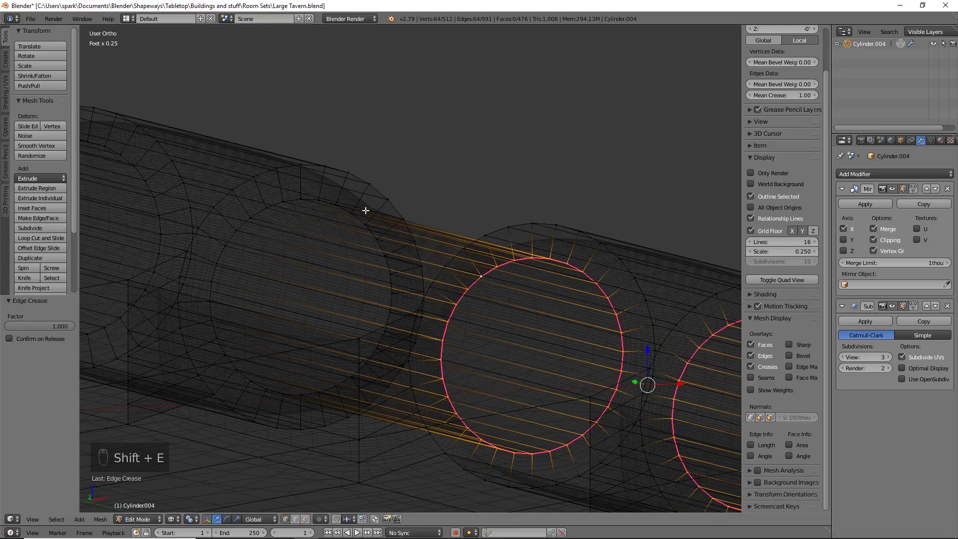
Set the edge crease of the +Y end band's two rod-diameter edge rings to 1.000 and return to solid shading
{"action": "left_click", "coordinate": [314, 199], "text": "alt"}
{"action": "middle_click_drag", "start_coordinate": [207, 190], "coordinate": [359, 235]}
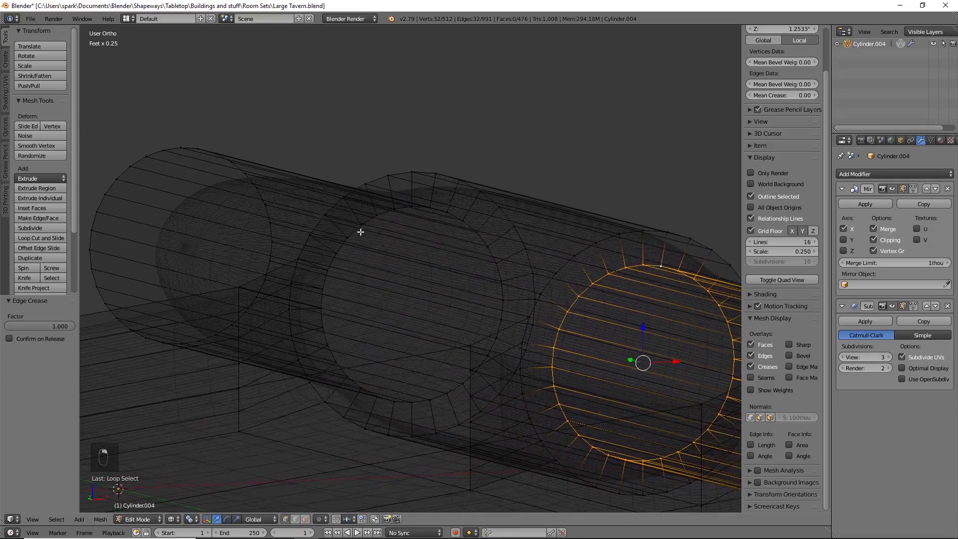
{"action": "left_click", "coordinate": [504, 280], "text": "alt+shift"}
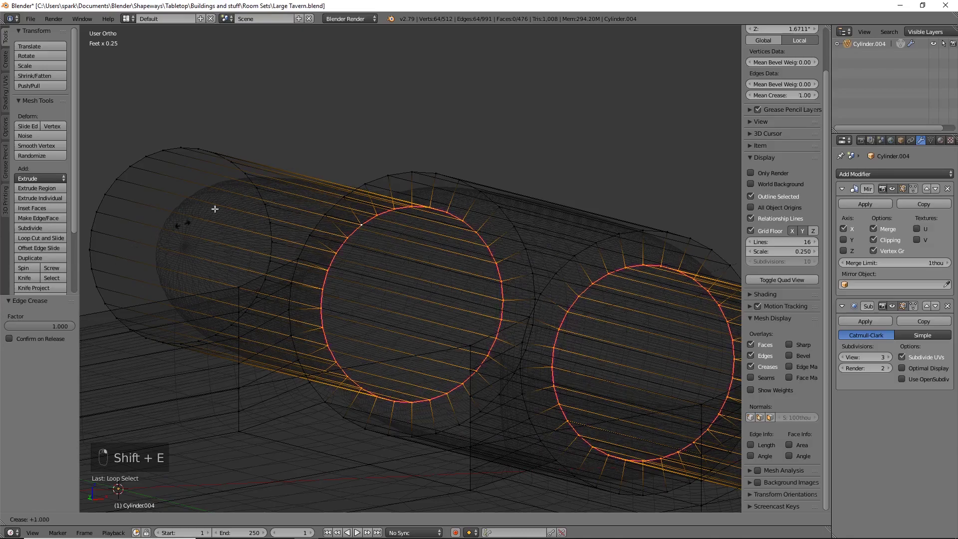
{"action": "left_click", "coordinate": [543, 154]}
{"action": "key", "text": "z"}
{"action": "scroll", "coordinate": [535, 197], "scroll_direction": "down", "scroll_amount": 6}
{"action": "middle_click_drag", "start_coordinate": [558, 316], "coordinate": [406, 311], "text": "shift"}
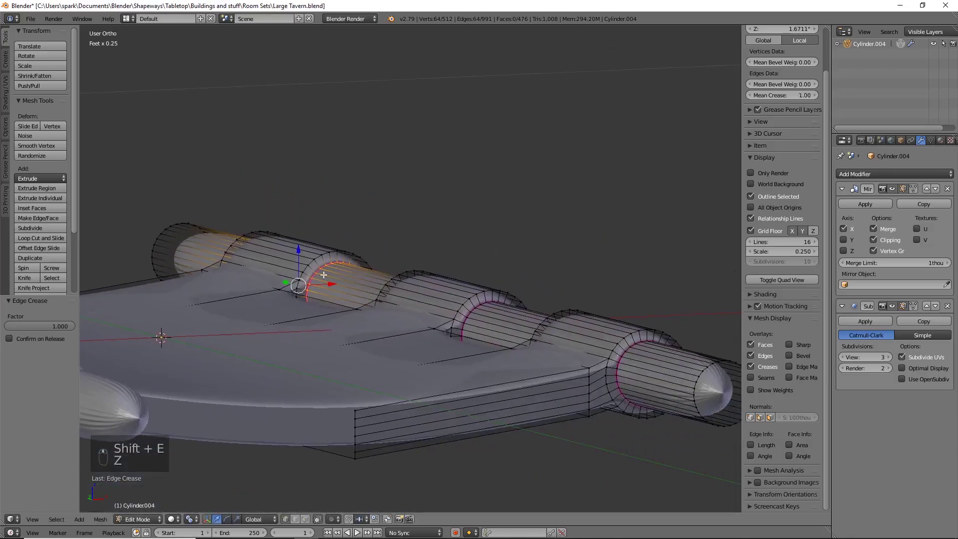
{"action": "middle_click_drag", "start_coordinate": [542, 403], "coordinate": [473, 406]}
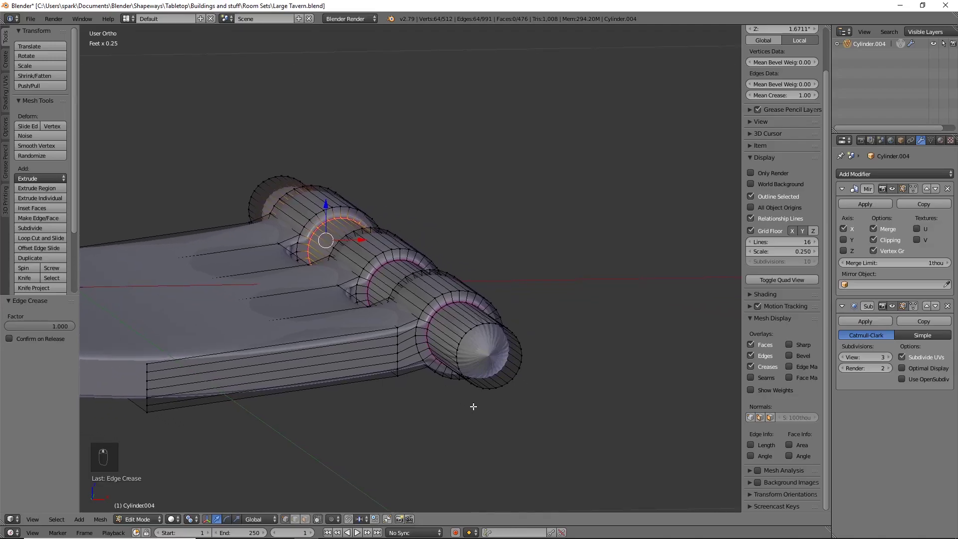
In top view, add a single loop cut close to the rod's -Y tip with a slide factor of 0.986
{"action": "key", "text": "KP_7"}
{"action": "scroll", "coordinate": [472, 353], "scroll_direction": "up", "scroll_amount": 6}
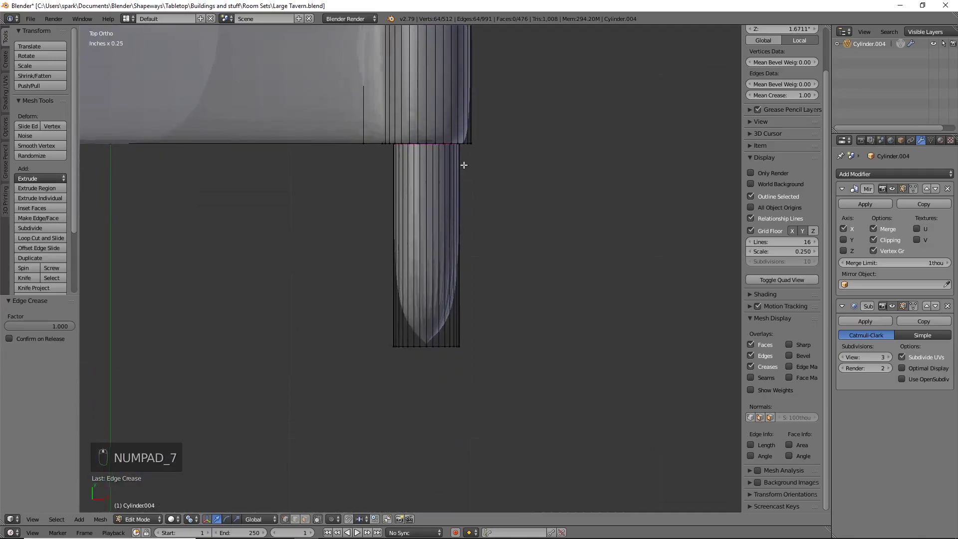
{"action": "scroll", "coordinate": [493, 374], "scroll_direction": "up", "scroll_amount": 3}
{"action": "middle_click_drag", "start_coordinate": [491, 387], "coordinate": [505, 269], "text": "shift"}
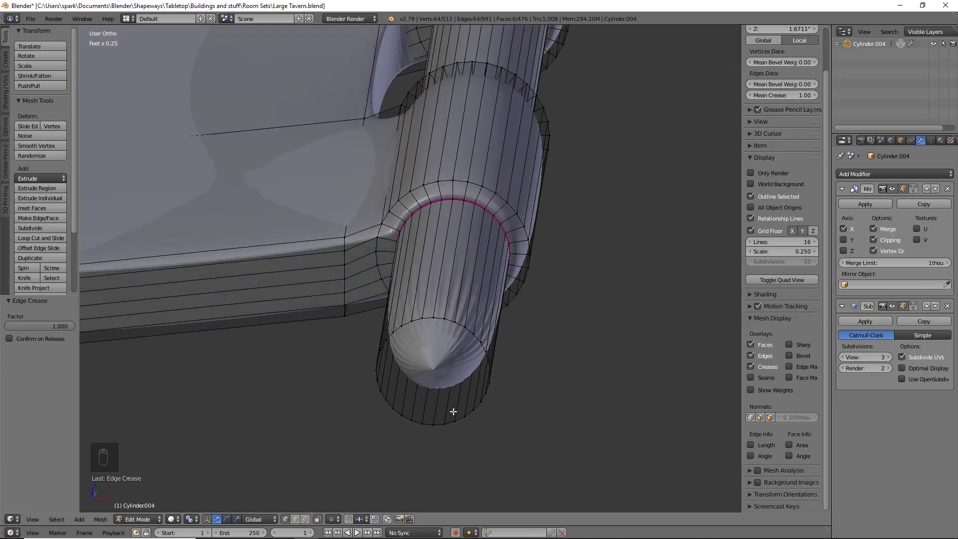
{"action": "key", "text": "KP_7"}
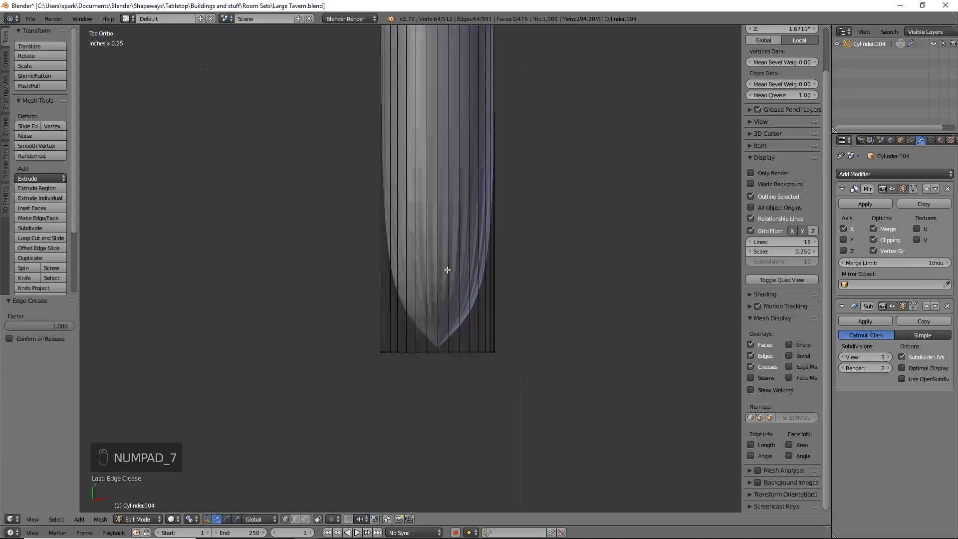
{"action": "key", "text": "ctrl+r"}
{"action": "left_click", "coordinate": [435, 214]}
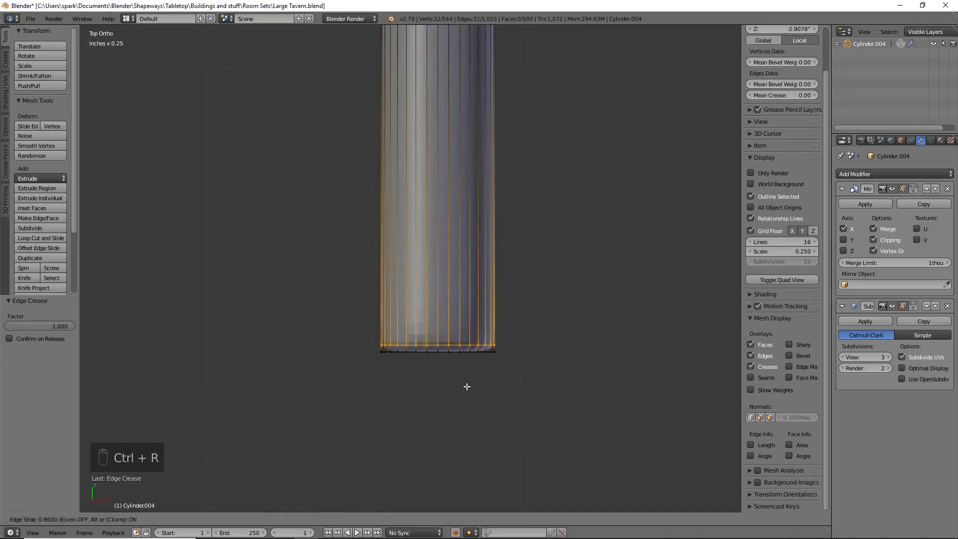
{"action": "left_click", "coordinate": [466, 386]}
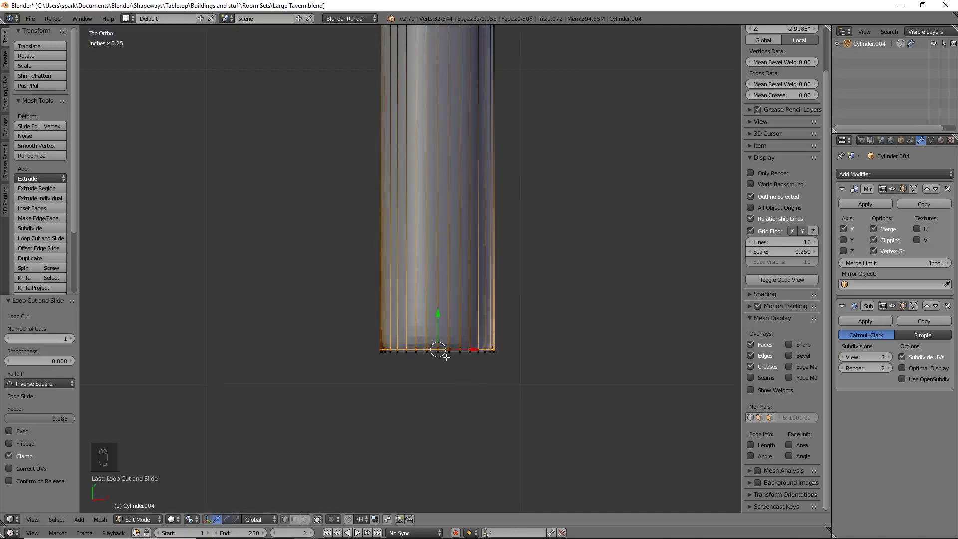
Merge the outermost ring at the rod's -Y tip at its center, and add a supporting loop cut with a slide factor of 0.954
{"action": "right_click", "coordinate": [443, 351], "text": "alt"}
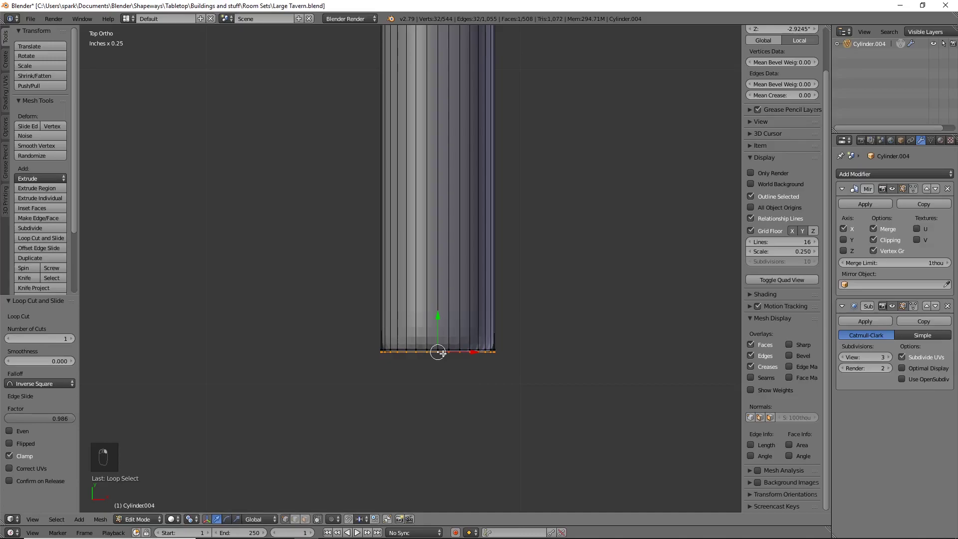
{"action": "key", "text": "alt+m"}
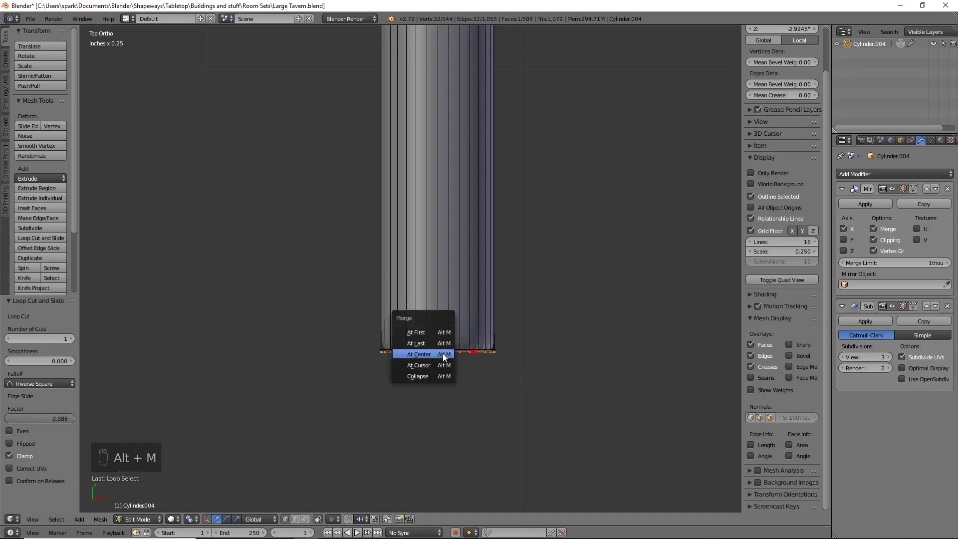
{"action": "left_click", "coordinate": [438, 352]}
{"action": "key", "text": "ctrl+r"}
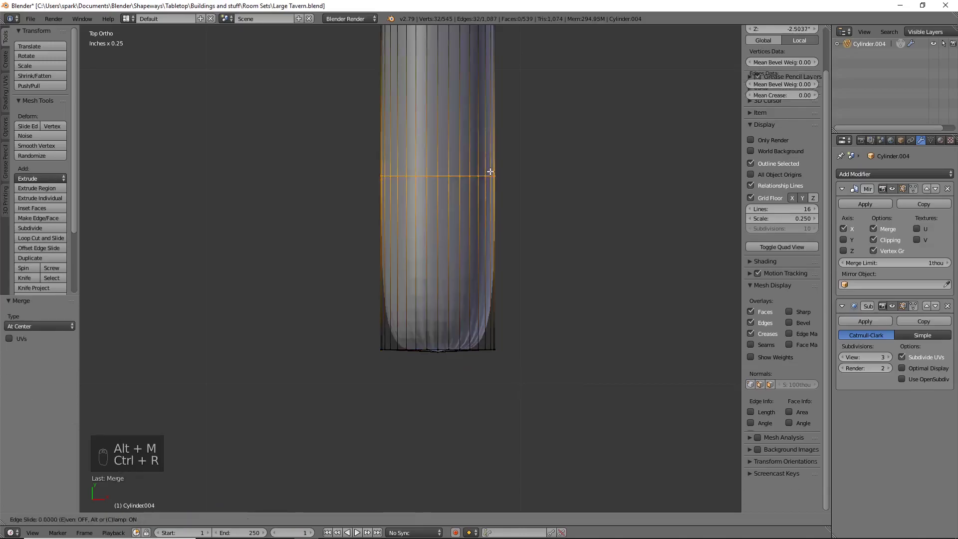
{"action": "left_click", "coordinate": [487, 160]}
{"action": "left_click", "coordinate": [448, 352]}
Move the centre vertex of the rod's -Y end cap about 2.38 thou along Y to flatten the cap
{"action": "right_click", "coordinate": [437, 349]}
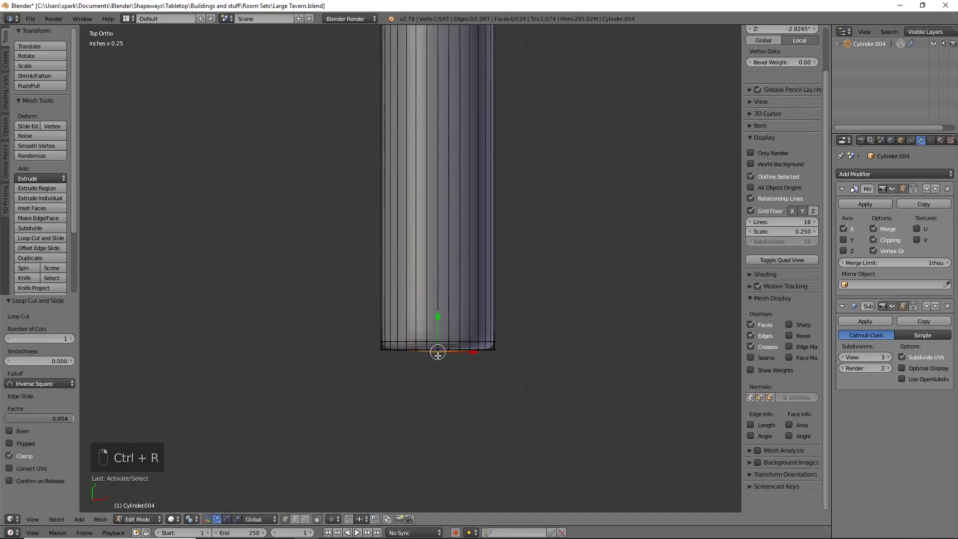
{"action": "key", "text": "g"}
{"action": "key", "text": "y"}
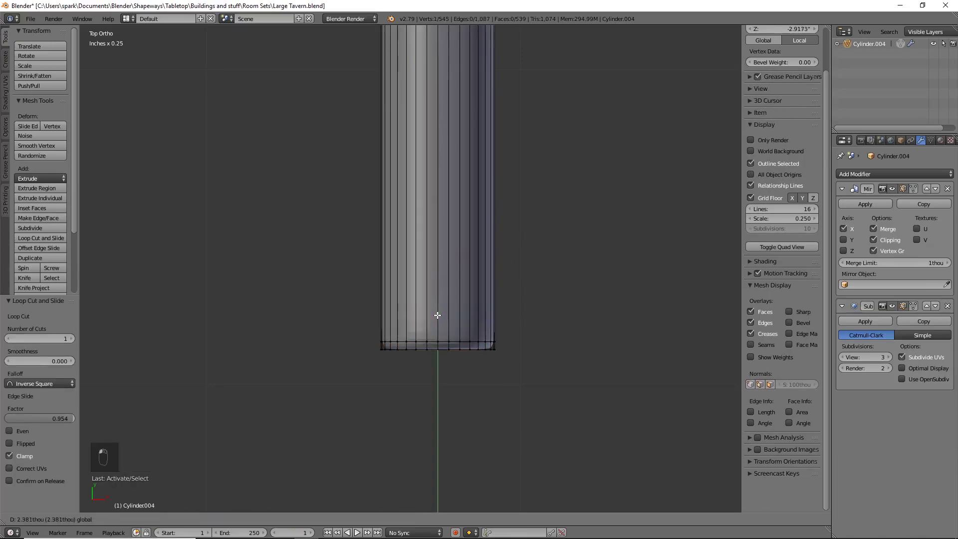
{"action": "left_click", "coordinate": [437, 315]}
Add a single loop cut close to the rod's +Y tip with a slide factor of -0.988
{"action": "scroll", "coordinate": [490, 130], "scroll_direction": "down", "scroll_amount": 3}
{"action": "scroll", "coordinate": [458, 226], "scroll_direction": "up", "scroll_amount": 2, "text": "ctrl"}
{"action": "scroll", "coordinate": [394, 291], "scroll_direction": "up", "scroll_amount": 4}
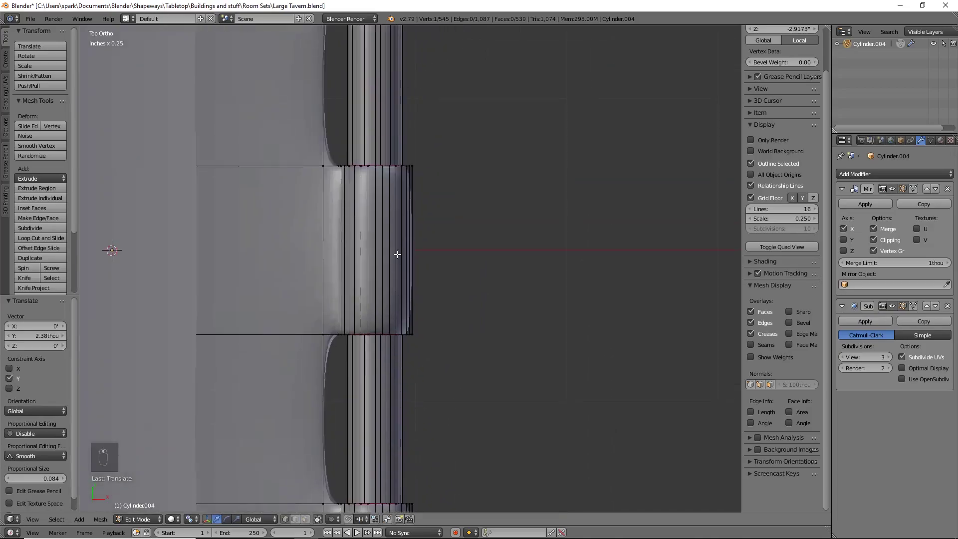
{"action": "scroll", "coordinate": [396, 139], "scroll_direction": "down", "scroll_amount": 5}
{"action": "middle_click_drag", "start_coordinate": [410, 213], "coordinate": [432, 385], "text": "shift"}
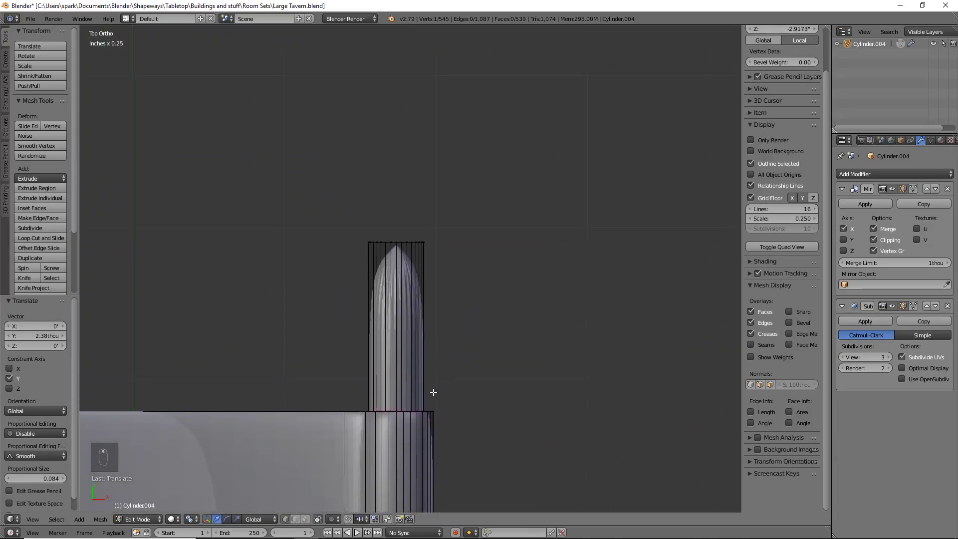
{"action": "key", "text": "ctrl+r"}
{"action": "left_click", "coordinate": [410, 363]}
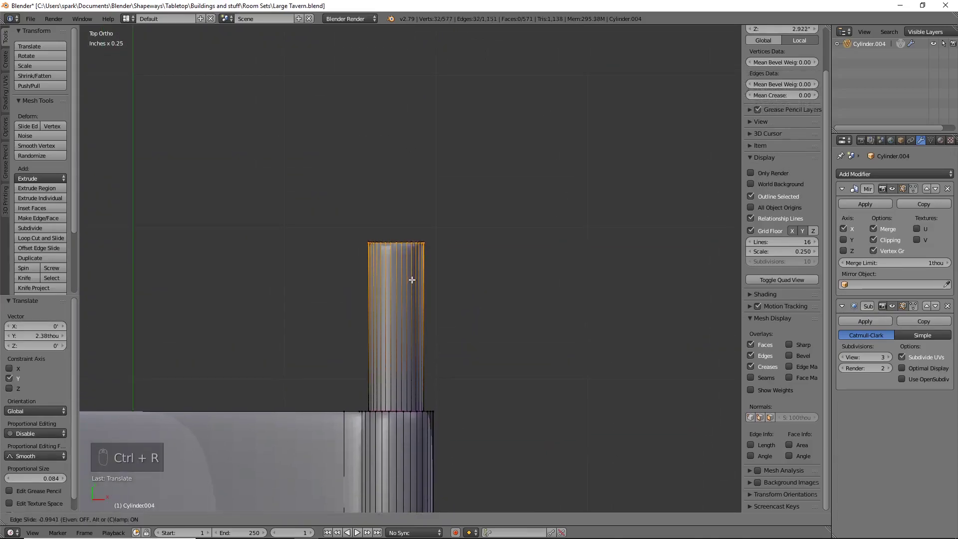
{"action": "left_click", "coordinate": [412, 273]}
Merge the outermost ring at the rod's +Y tip at its center, and add a supporting loop cut with a slide factor of -0.902
{"action": "scroll", "coordinate": [412, 273], "scroll_direction": "up", "scroll_amount": 4}
{"action": "scroll", "coordinate": [414, 248], "scroll_direction": "down", "scroll_amount": 1}
{"action": "scroll", "coordinate": [414, 248], "scroll_direction": "up", "scroll_amount": 3, "text": "shift"}
{"action": "left_click", "coordinate": [423, 273], "text": "alt"}
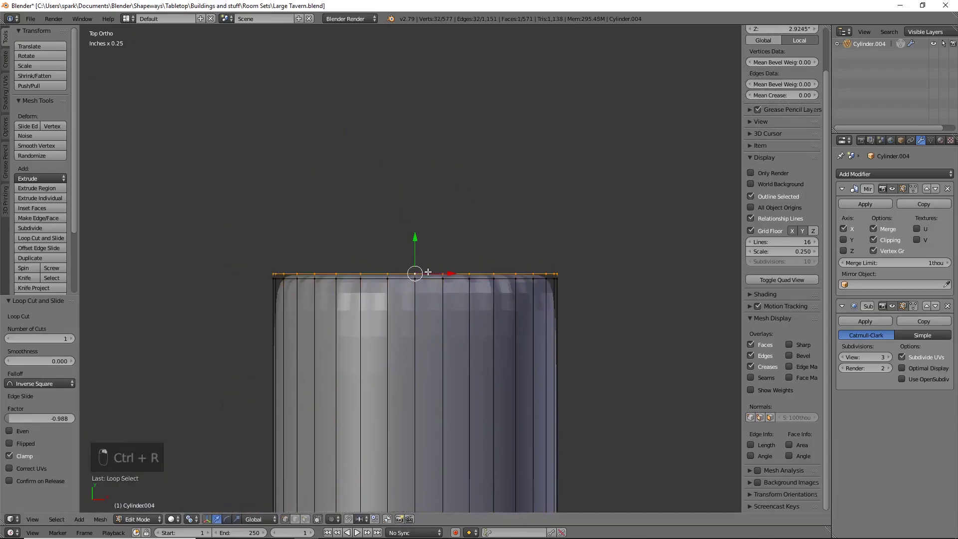
{"action": "key", "text": "alt+m"}
{"action": "left_click", "coordinate": [424, 273]}
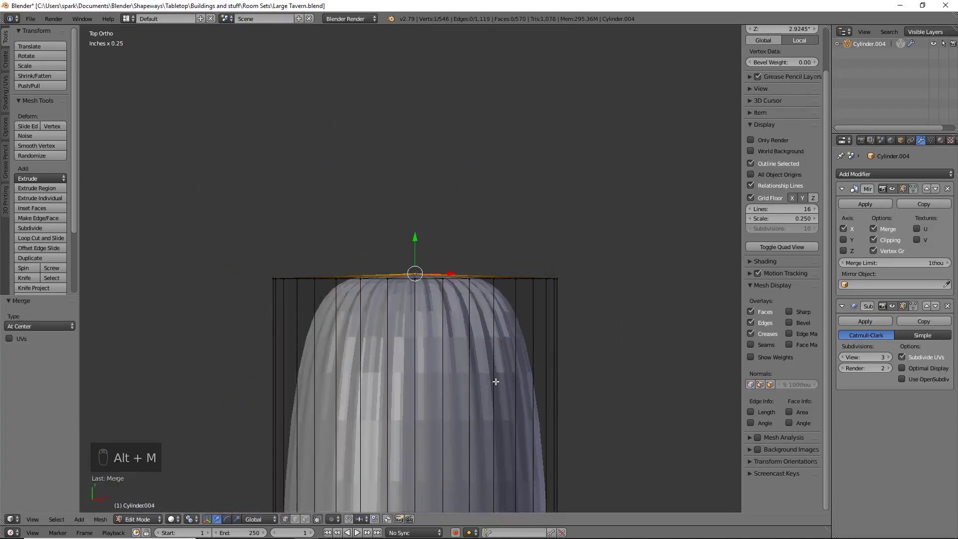
{"action": "key", "text": "ctrl+r"}
{"action": "left_click", "coordinate": [502, 414]}
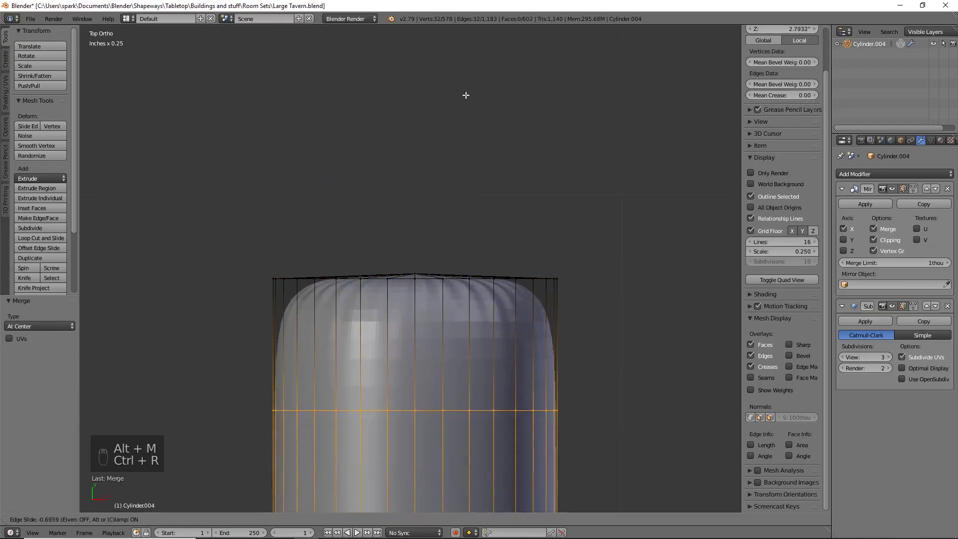
{"action": "left_click", "coordinate": [441, 509]}
Move the centre vertex of the rod's +Y end cap about -1.4 thou along Y to flatten the cap
{"action": "right_click", "coordinate": [415, 274]}
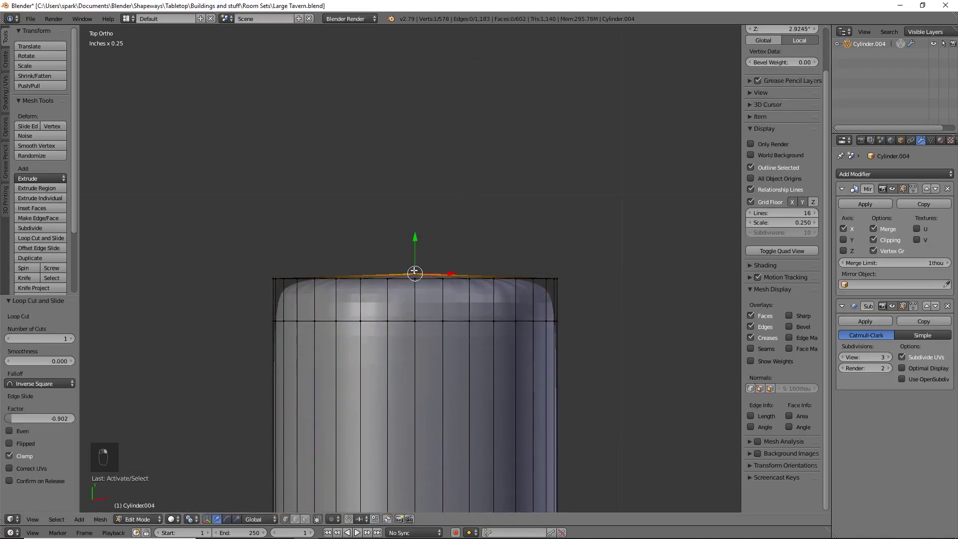
{"action": "key", "text": "g"}
{"action": "key", "text": "y"}
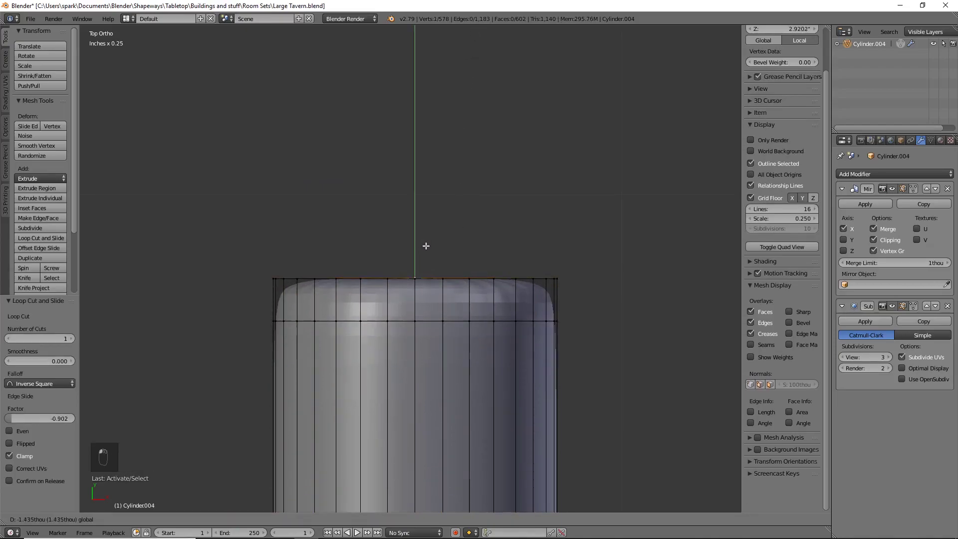
{"action": "left_click", "coordinate": [426, 247]}
Clear the selection, switch to wireframe shading and select both end bands together with their adjoining strips of the joining surface
{"action": "scroll", "coordinate": [447, 394], "scroll_direction": "down", "scroll_amount": 6}
{"action": "middle_click_drag", "start_coordinate": [465, 444], "coordinate": [489, 322], "text": "shift"}
{"action": "key", "text": "a"}
{"action": "scroll", "coordinate": [483, 361], "scroll_direction": "down", "scroll_amount": 5}
{"action": "middle_click_drag", "start_coordinate": [483, 361], "coordinate": [525, 234], "text": "shift"}
{"action": "scroll", "coordinate": [524, 193], "scroll_direction": "down", "scroll_amount": 3}
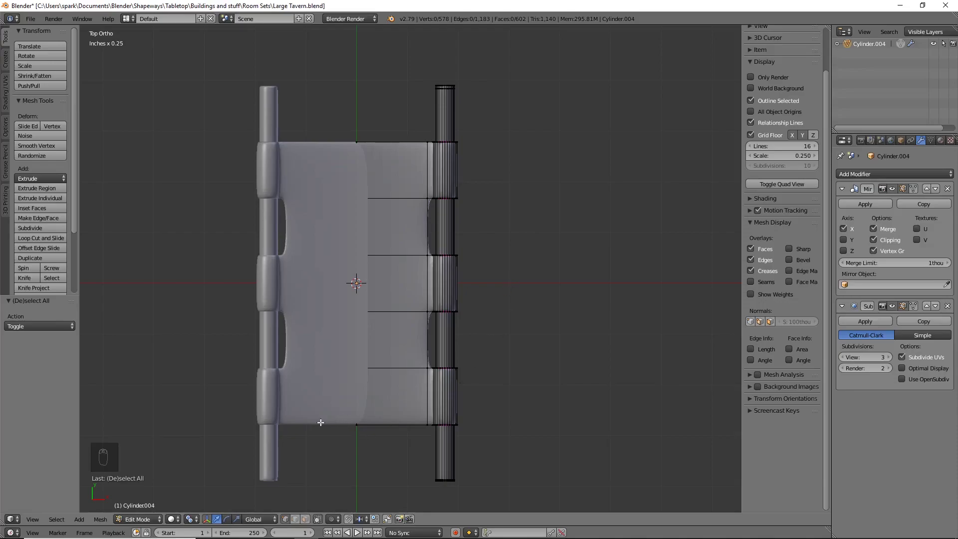
{"action": "key", "text": "a"}
{"action": "key", "text": "a"}
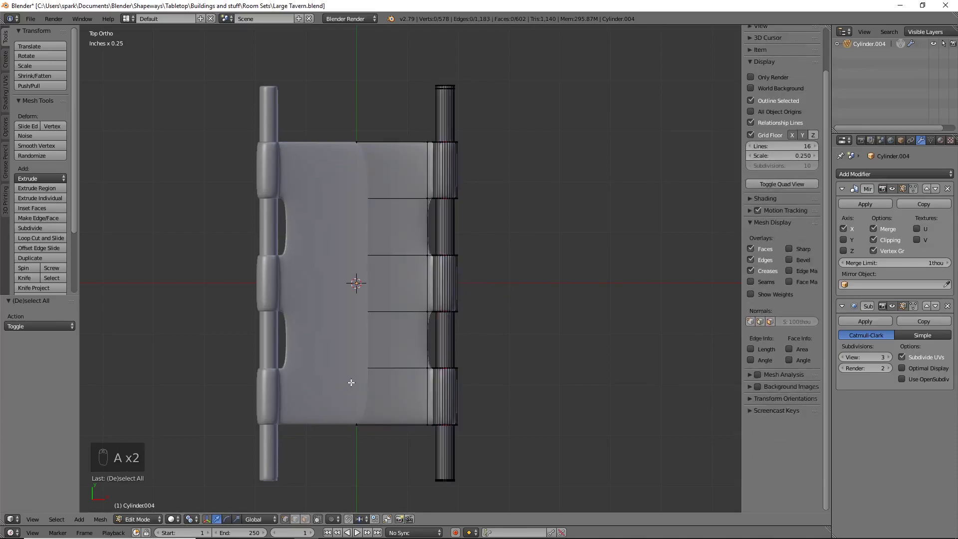
{"action": "key", "text": "z"}
{"action": "key", "text": "b"}
{"action": "left_click_drag", "start_coordinate": [280, 346], "coordinate": [513, 469]}
{"action": "key", "text": "b"}
{"action": "left_click_drag", "start_coordinate": [334, 107], "coordinate": [507, 218]}
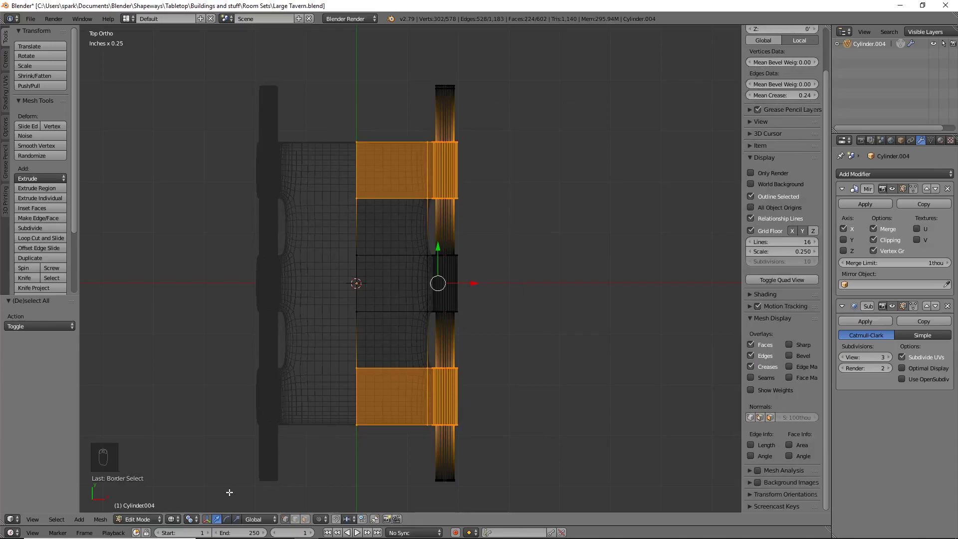
Set the pivot point to Median Point and scale the selected end bands by about 1.221 along Y
{"action": "left_click", "coordinate": [191, 520]}
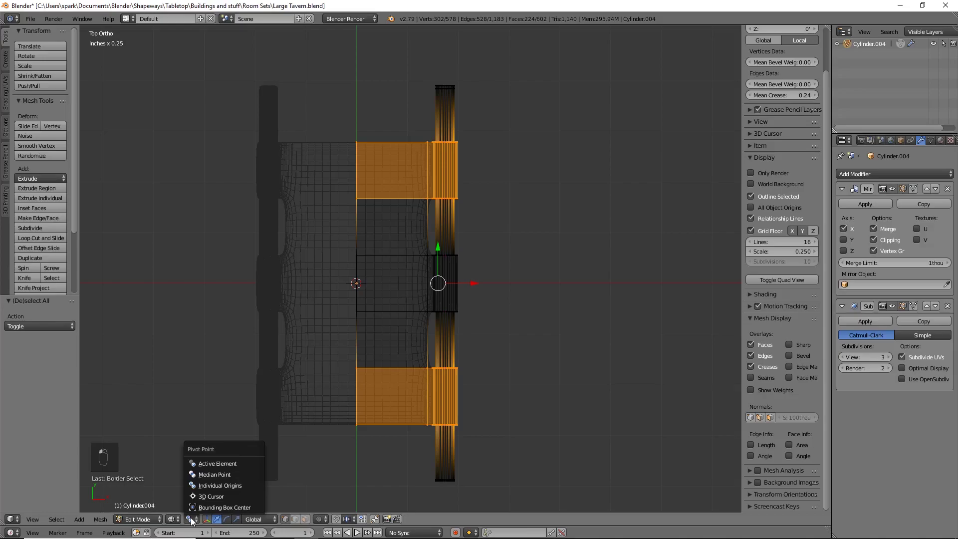
{"action": "left_click", "coordinate": [211, 474]}
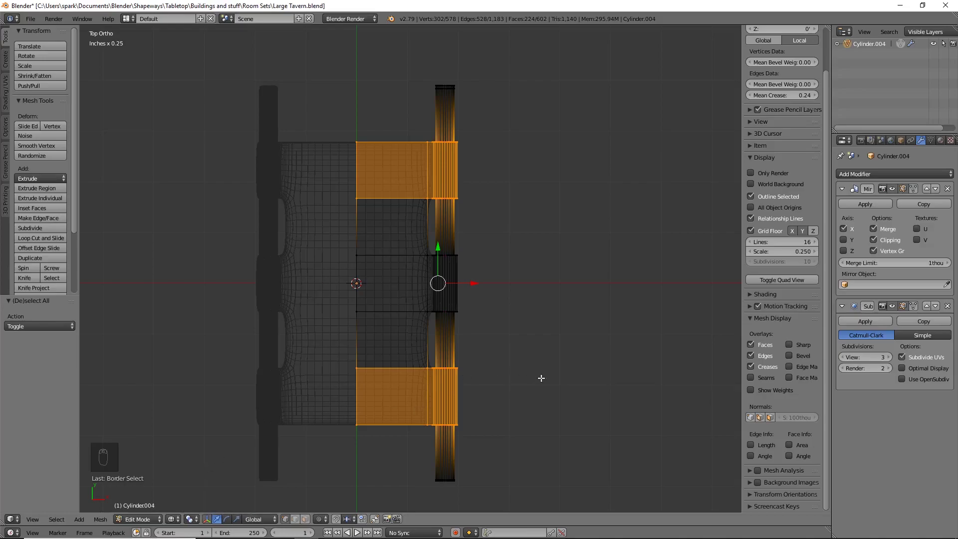
{"action": "key", "text": "s"}
{"action": "key", "text": "y"}
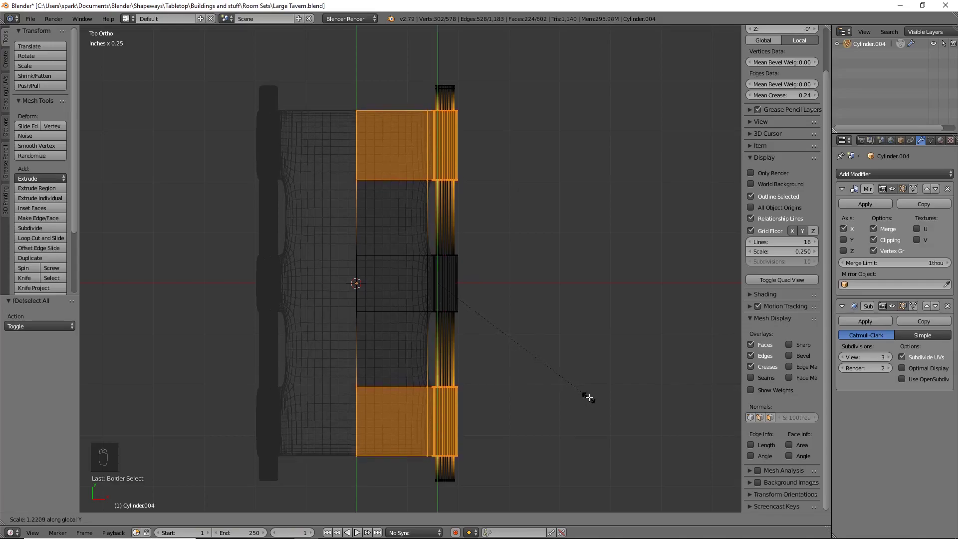
{"action": "left_click", "coordinate": [588, 397]}
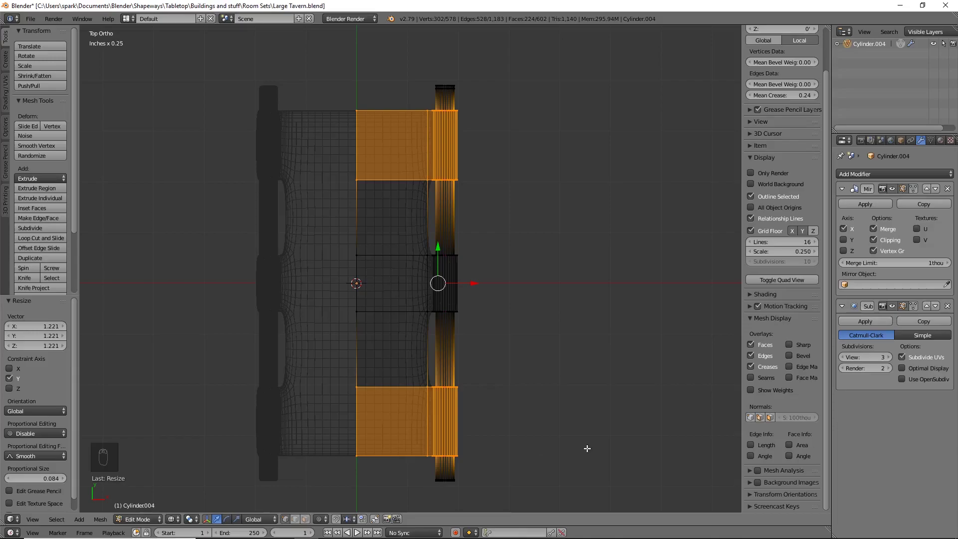
Deselect everything and return to solid shading to inspect the widened end bands
{"action": "key", "text": "a"}
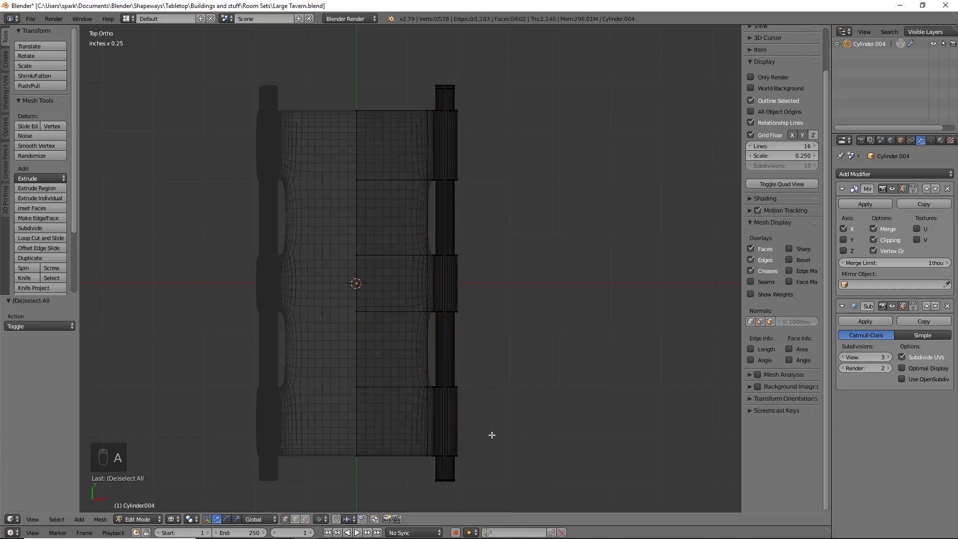
{"action": "key", "text": "z"}
{"action": "mouse_move", "coordinate": [492, 436]}
{"action": "middle_mouse_down"}
{"action": "mouse_move", "coordinate": [463, 372]}
{"action": "mouse_move", "coordinate": [385, 321]}
{"action": "mouse_move", "coordinate": [412, 351]}
{"action": "mouse_move", "coordinate": [471, 378]}
{"action": "mouse_move", "coordinate": [487, 425]}
{"action": "middle_mouse_up"}
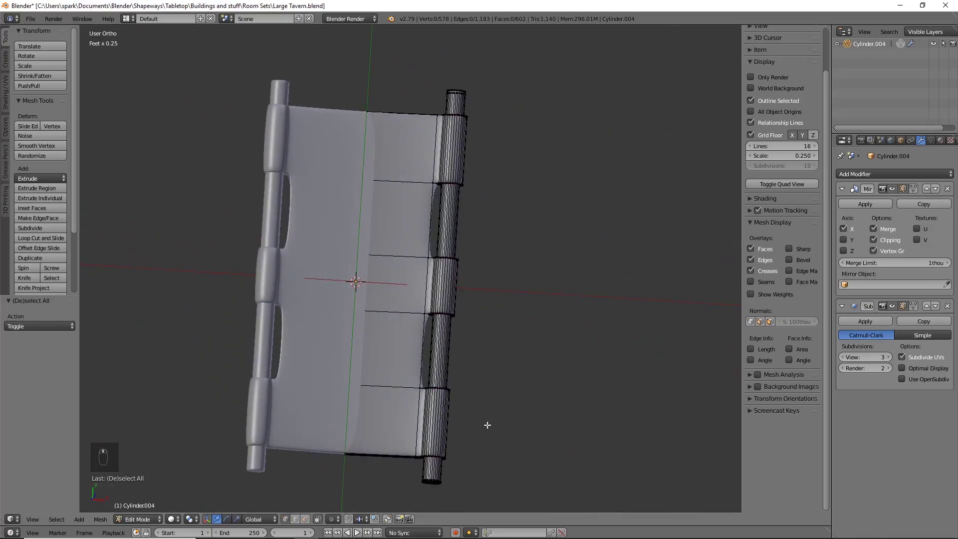
Bring back the end-band selection, scale both bands by about 0.97 along Y, and clear the selection
{"action": "key", "text": "ctrl+z"}
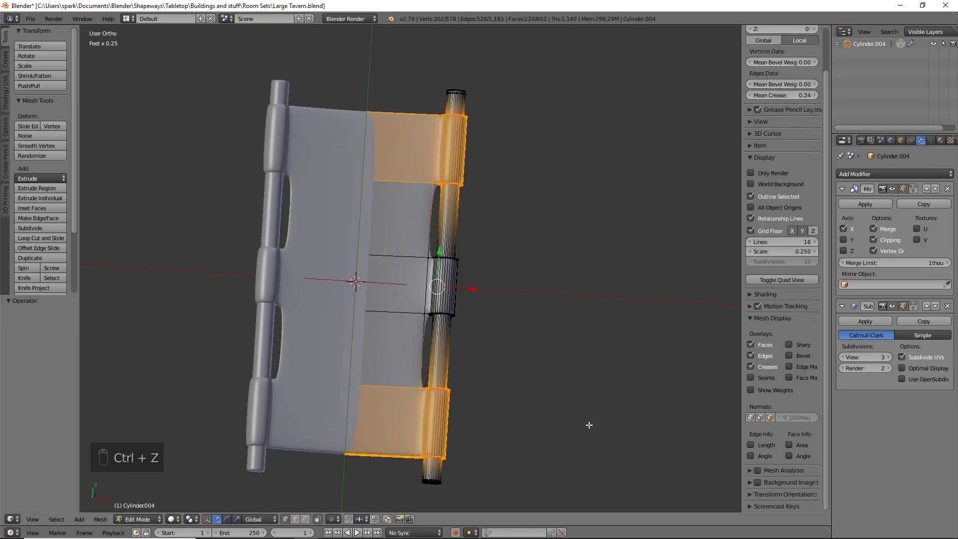
{"action": "key", "text": "s"}
{"action": "key", "text": "y"}
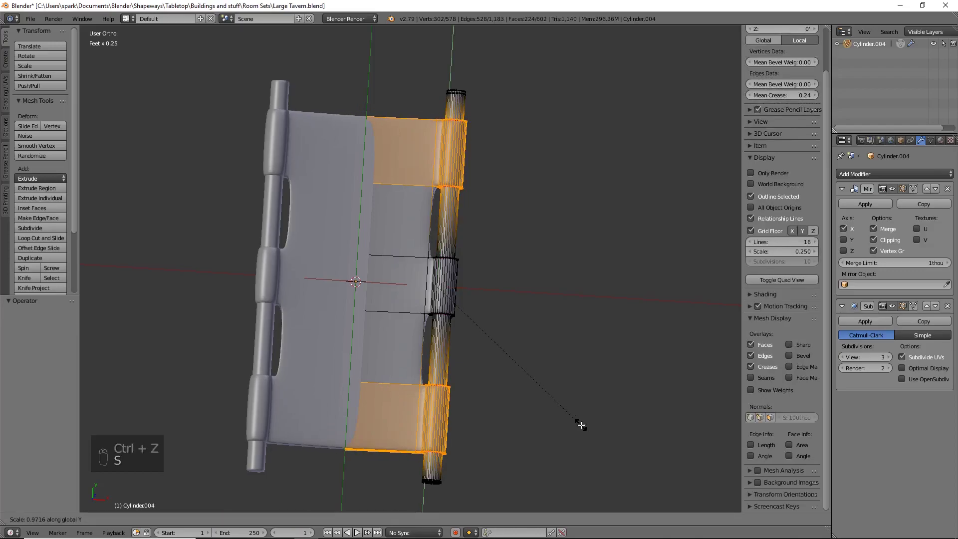
{"action": "left_click", "coordinate": [578, 422]}
{"action": "scroll", "coordinate": [577, 422], "scroll_direction": "down", "scroll_amount": 3}
{"action": "middle_click_drag", "start_coordinate": [561, 411], "coordinate": [466, 334]}
{"action": "key", "text": "a"}
{"action": "scroll", "coordinate": [468, 337], "scroll_direction": "up", "scroll_amount": 6}
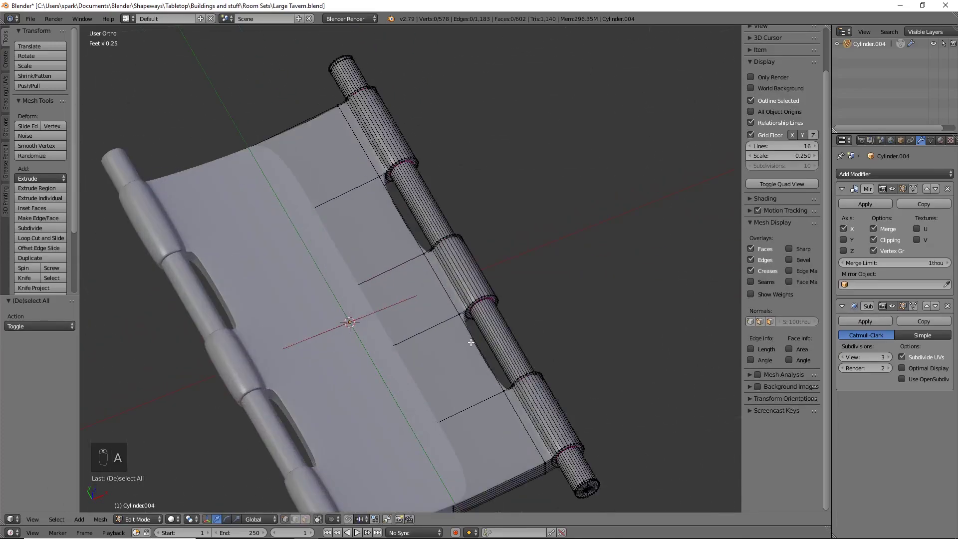
Add a centred loop cut across each of the two joining-surface strips beside the rod's openings
{"action": "middle_click_drag", "start_coordinate": [504, 363], "coordinate": [467, 318], "text": "shift"}
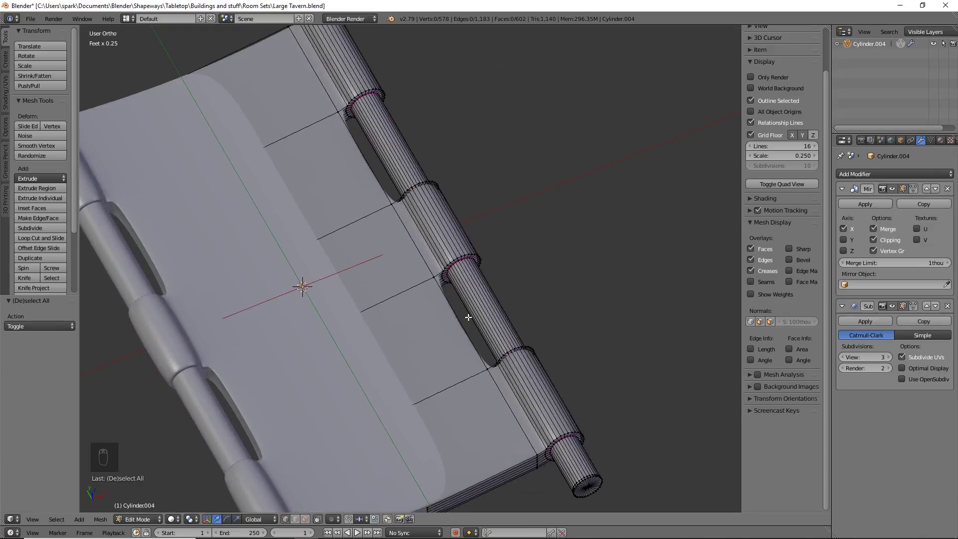
{"action": "key", "text": "ctrl+r"}
{"action": "left_click", "coordinate": [435, 326]}
{"action": "right_click", "coordinate": [435, 327]}
{"action": "key", "text": "ctrl+r"}
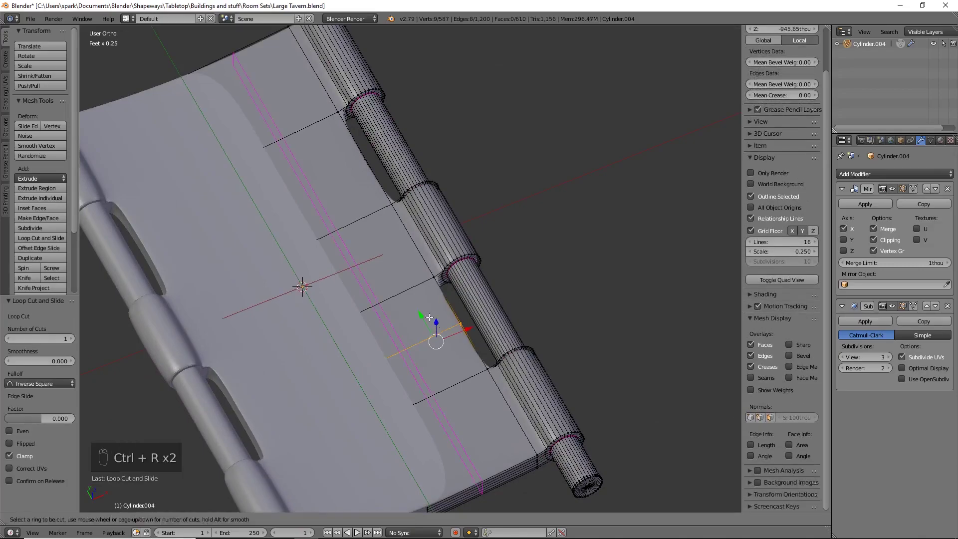
{"action": "left_click", "coordinate": [358, 154]}
{"action": "right_click", "coordinate": [358, 154]}
From the top view in wireframe, select the outer edge vertices of both new loop cuts and move them slightly inward along X
{"action": "key", "text": "KP_7"}
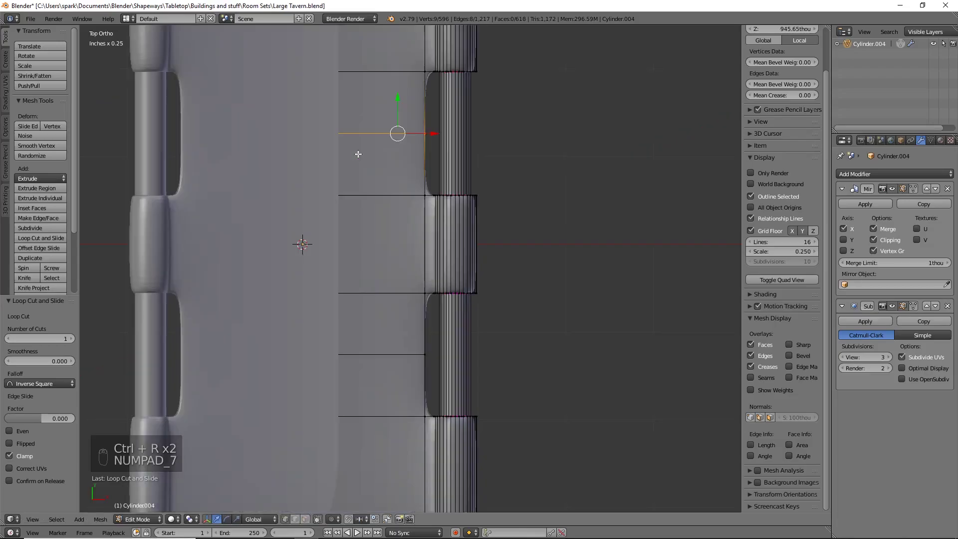
{"action": "middle_click_drag", "start_coordinate": [410, 232], "coordinate": [436, 246], "text": "shift"}
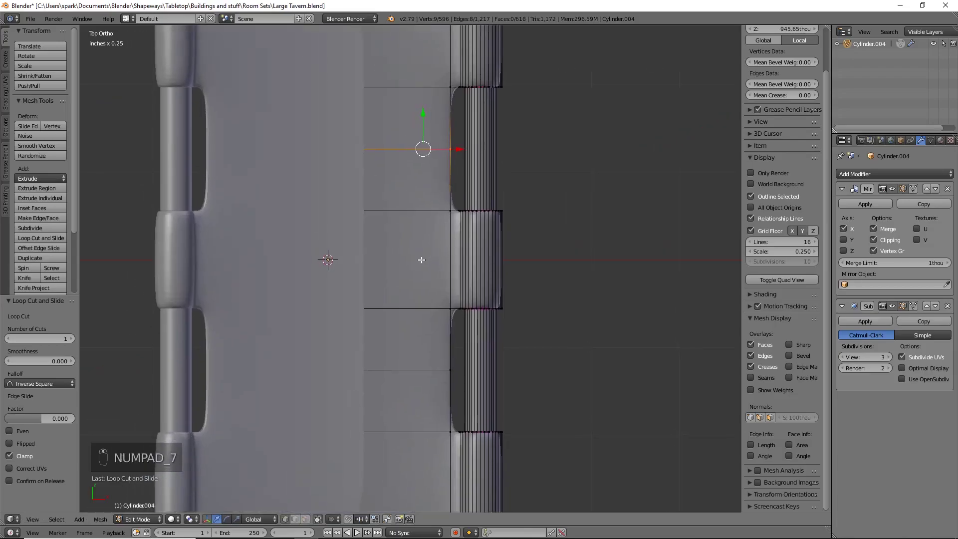
{"action": "key", "text": "z"}
{"action": "key", "text": "a"}
{"action": "key", "text": "b"}
{"action": "left_click_drag", "start_coordinate": [419, 133], "coordinate": [459, 164]}
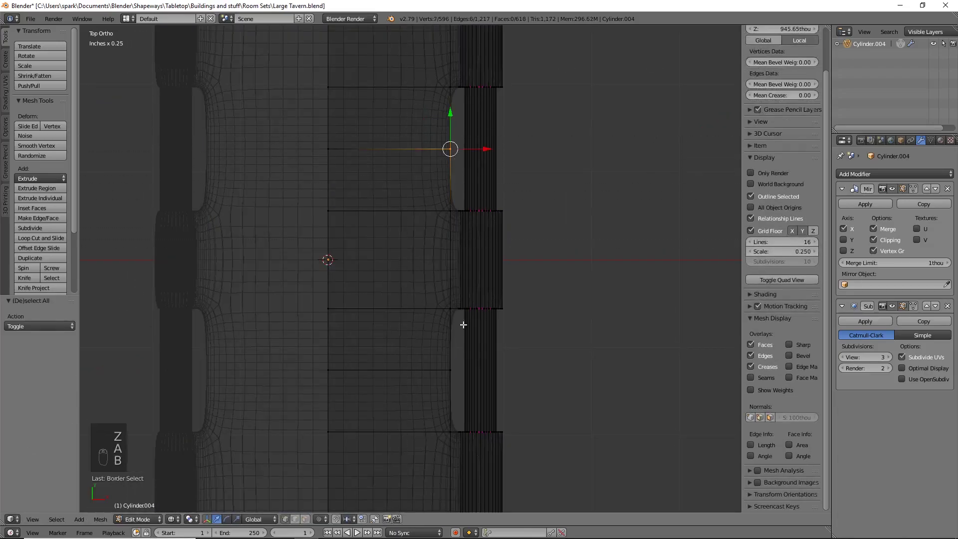
{"action": "key", "text": "b"}
{"action": "left_click_drag", "start_coordinate": [442, 354], "coordinate": [462, 379]}
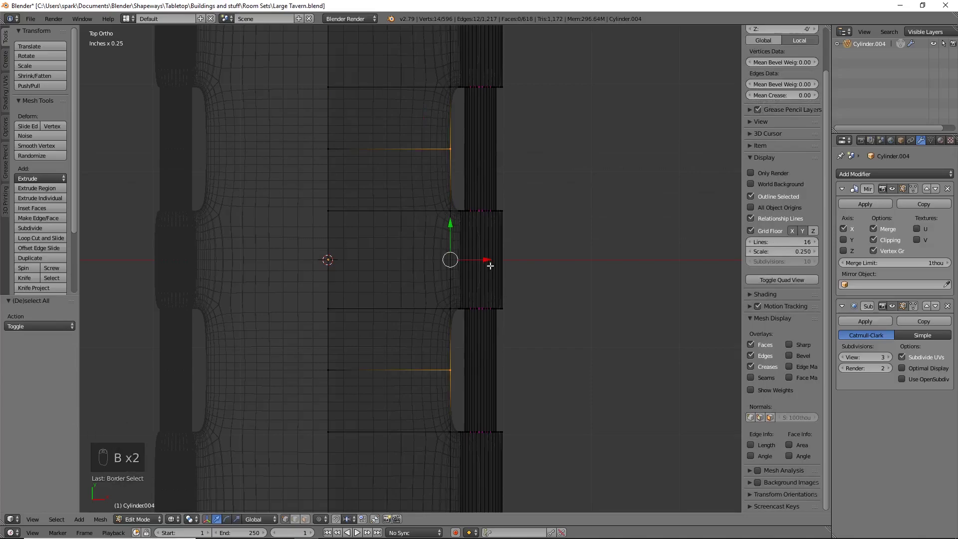
{"action": "left_click_drag", "start_coordinate": [489, 265], "coordinate": [483, 263]}
{"action": "scroll", "coordinate": [573, 312], "scroll_direction": "down", "scroll_amount": 1}
Leave Edit Mode, return to solid shading and inspect the whole cot with its curved side openings
{"action": "key", "text": "Tab"}
{"action": "scroll", "coordinate": [556, 322], "scroll_direction": "down", "scroll_amount": 3}
{"action": "key", "text": "z"}
{"action": "middle_click_drag", "start_coordinate": [510, 322], "coordinate": [509, 299]}
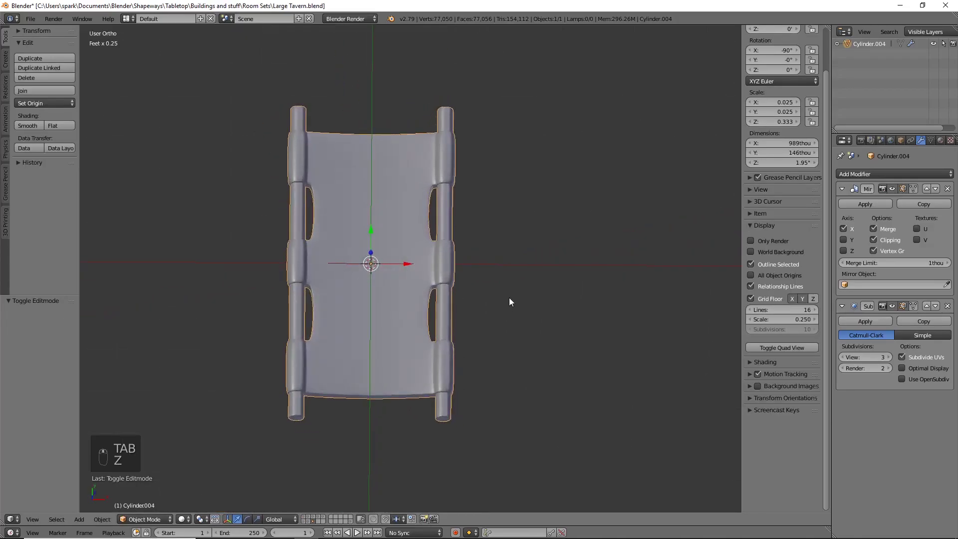
{"action": "middle_click_drag", "start_coordinate": [514, 365], "coordinate": [488, 350]}
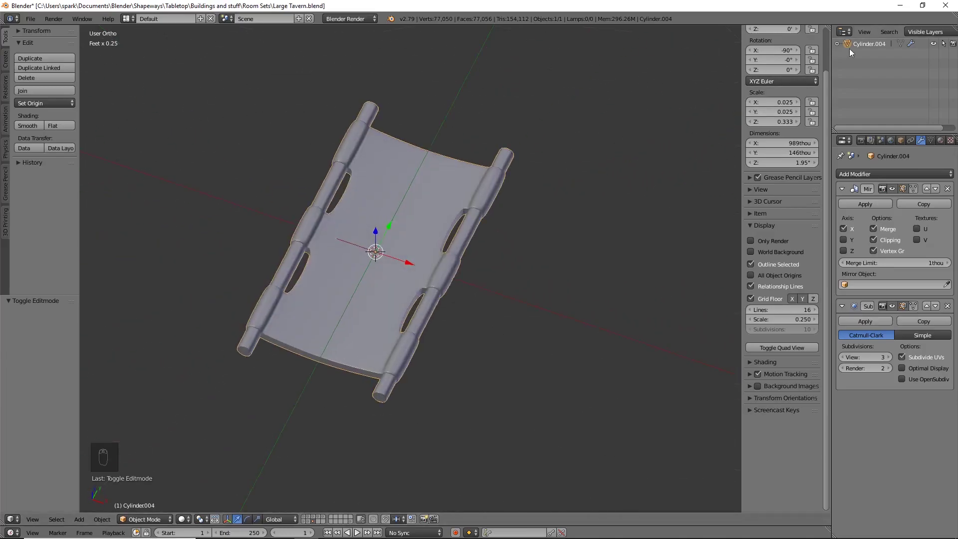
Rename the object Cot and duplicate it in place
{"action": "double_click", "coordinate": [862, 44]}
{"action": "type", "text": "Cot"}
{"action": "key", "text": "Return"}
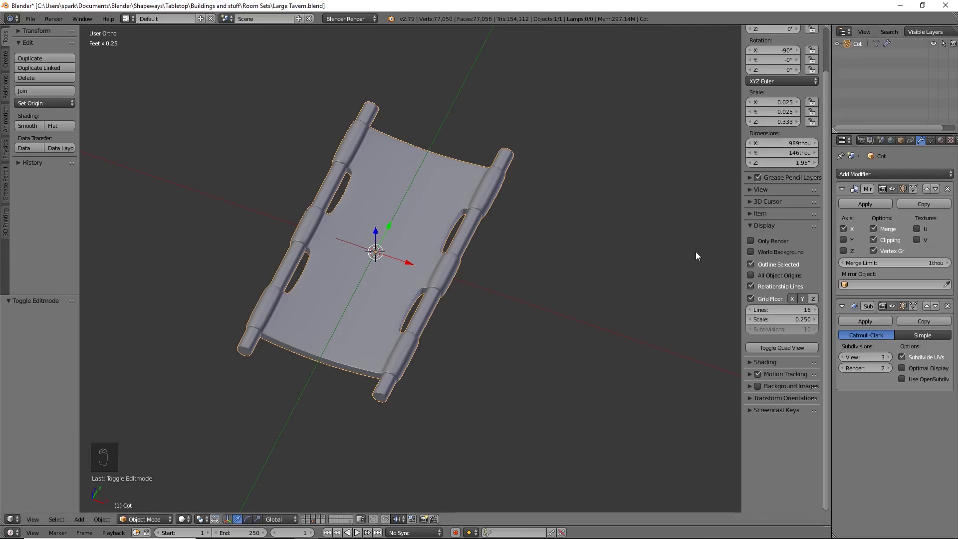
{"action": "key", "text": "shift+d"}
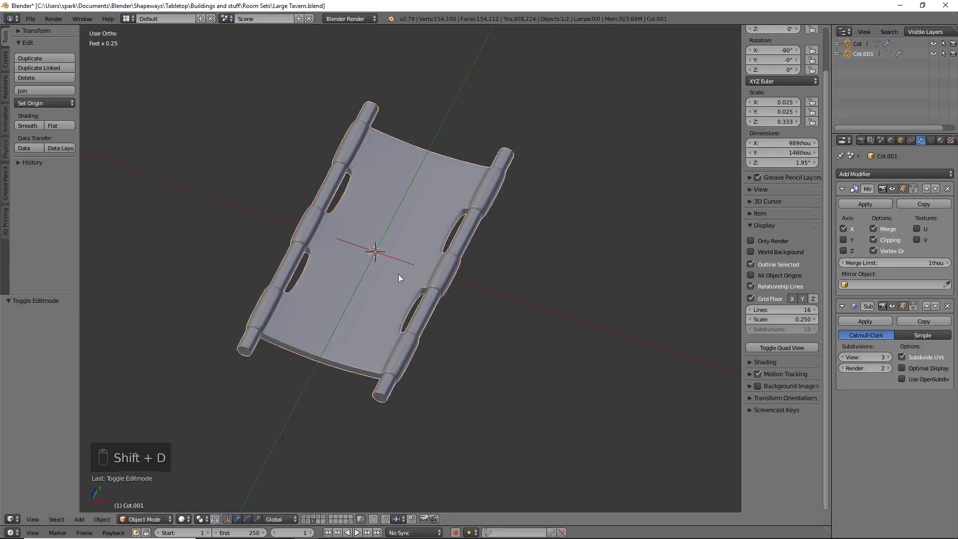
{"action": "right_click", "coordinate": [628, 244]}
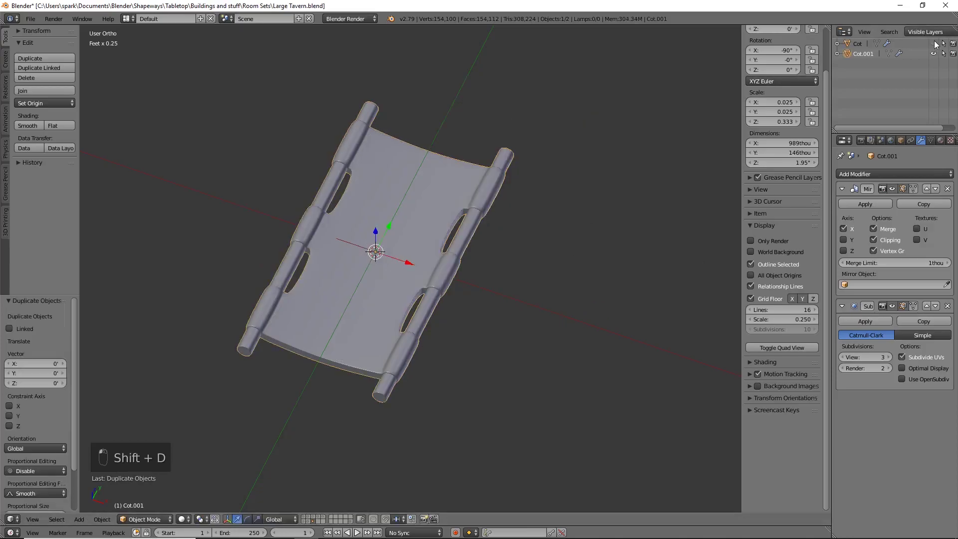
Hide the original cot and apply the Mirror and Subdivision Surface modifiers on the copy
{"action": "left_click", "coordinate": [865, 205]}
{"action": "left_click", "coordinate": [866, 205]}
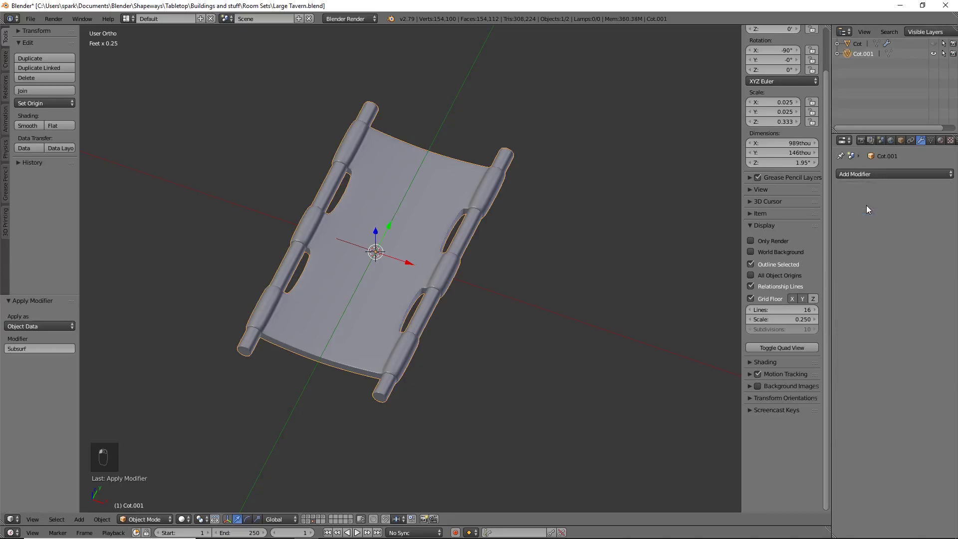
{"action": "middle_click_drag", "start_coordinate": [519, 355], "coordinate": [258, 177]}
{"action": "middle_click_drag", "start_coordinate": [399, 269], "coordinate": [496, 257]}
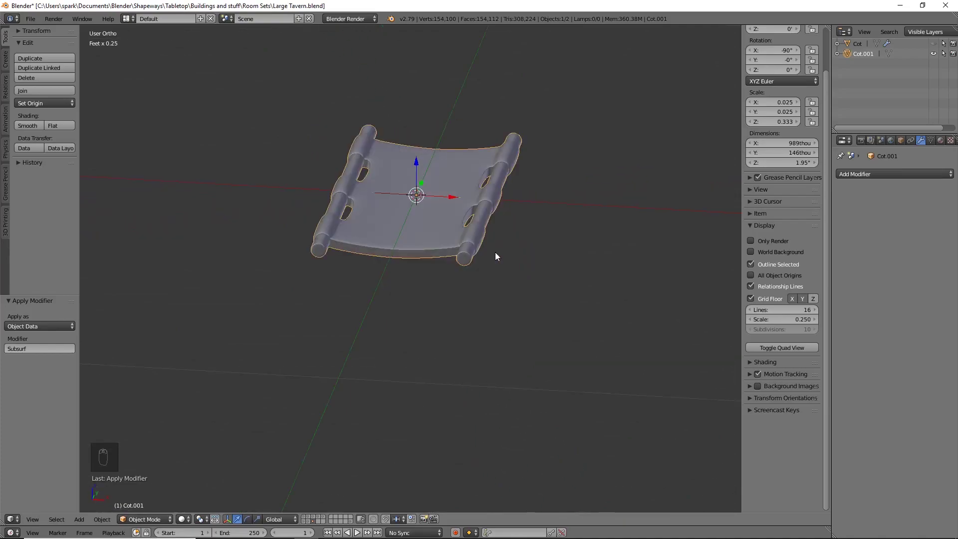
Add a cylinder mesh and name it Cot Leg
{"action": "key", "text": "shift+a"}
{"action": "mouse_move", "coordinate": [495, 252]}
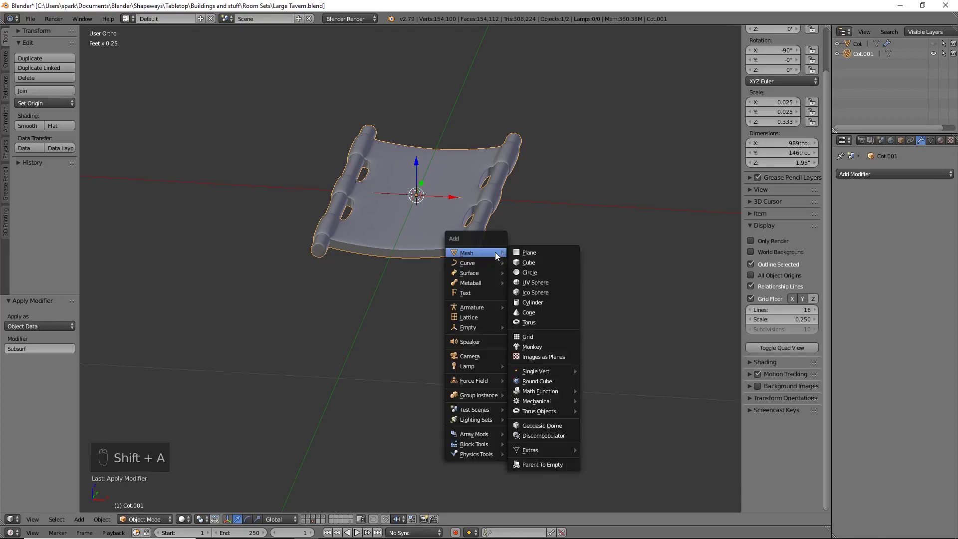
{"action": "left_click", "coordinate": [546, 301]}
{"action": "double_click", "coordinate": [867, 63]}
{"action": "type", "text": "Cot"}
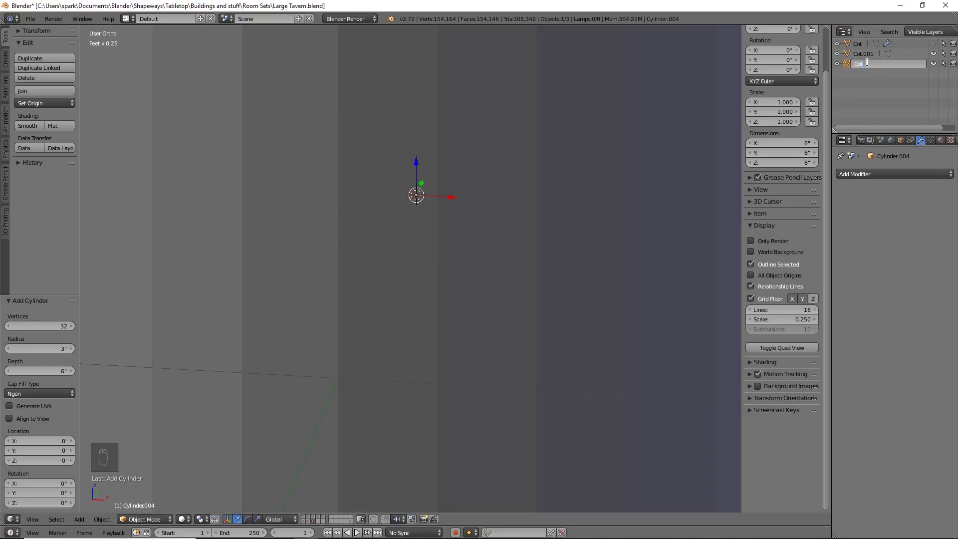
{"action": "type", "text": " Leg"}
{"action": "key", "text": "Return"}
{"action": "scroll", "coordinate": [509, 188], "scroll_direction": "down", "scroll_amount": 5}
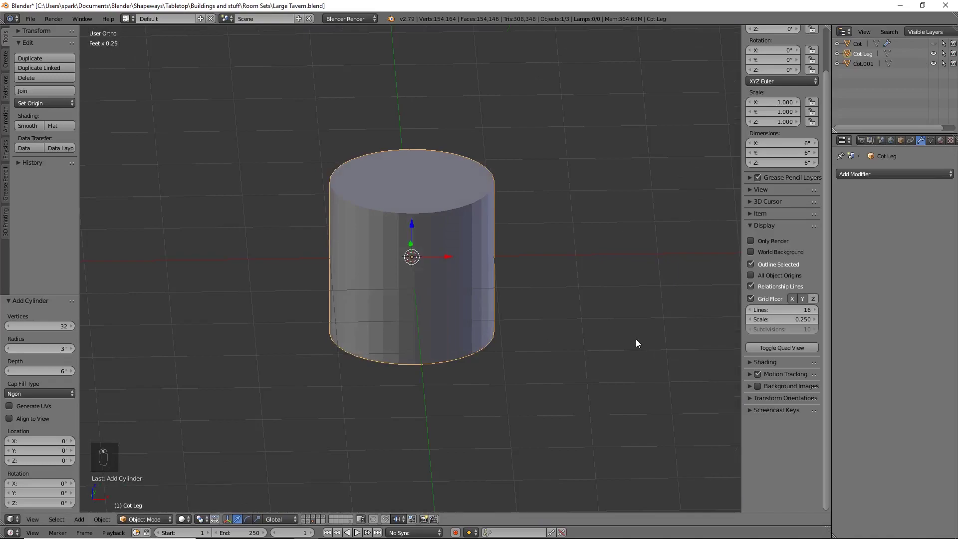
Scale the leg cylinder to about 0.056, move it along X outside the cot and lower it about 227 thou
{"action": "key", "text": "s"}
{"action": "left_click", "coordinate": [418, 268]}
{"action": "key", "text": "KP_1"}
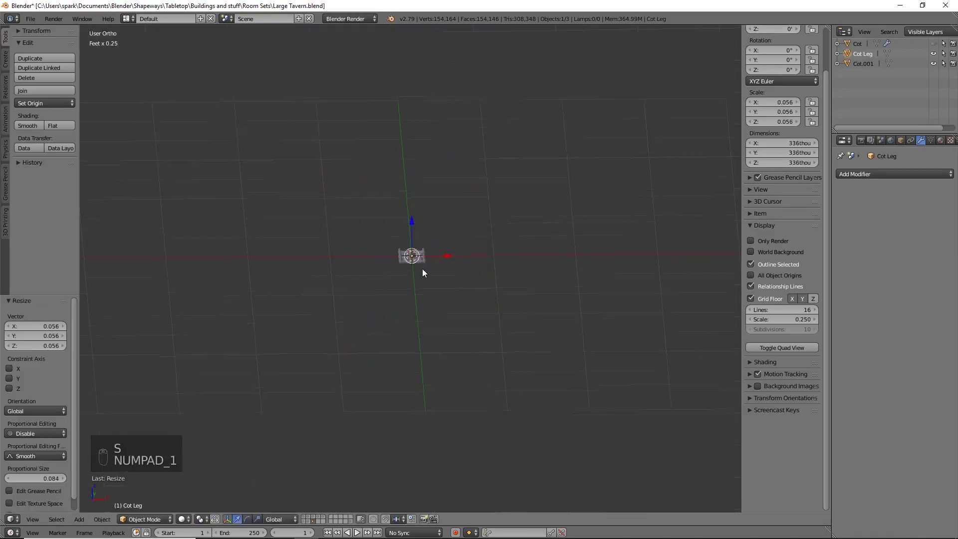
{"action": "scroll", "coordinate": [424, 266], "scroll_direction": "up", "scroll_amount": 10}
{"action": "left_click_drag", "start_coordinate": [448, 175], "coordinate": [579, 200]}
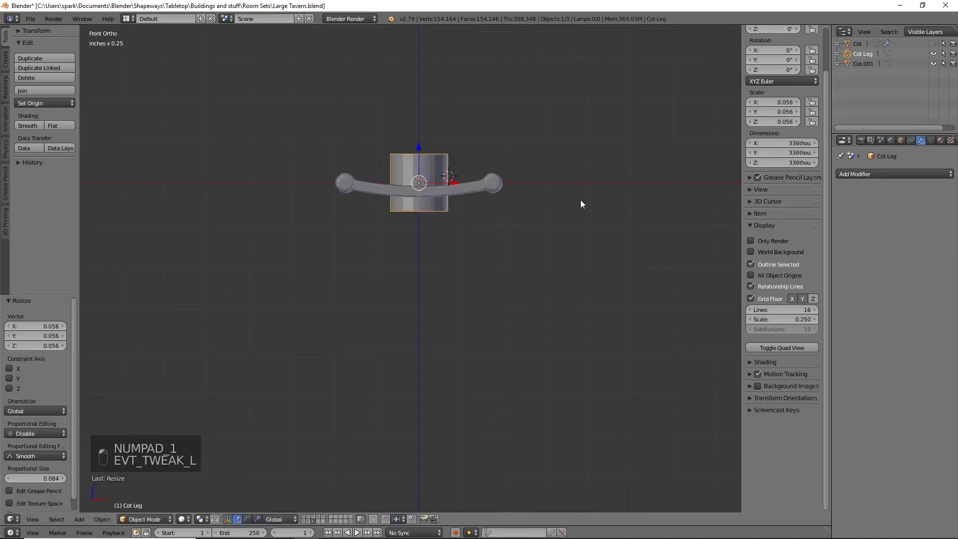
{"action": "left_click_drag", "start_coordinate": [447, 182], "coordinate": [596, 190]}
{"action": "left_click_drag", "start_coordinate": [560, 150], "coordinate": [571, 187]}
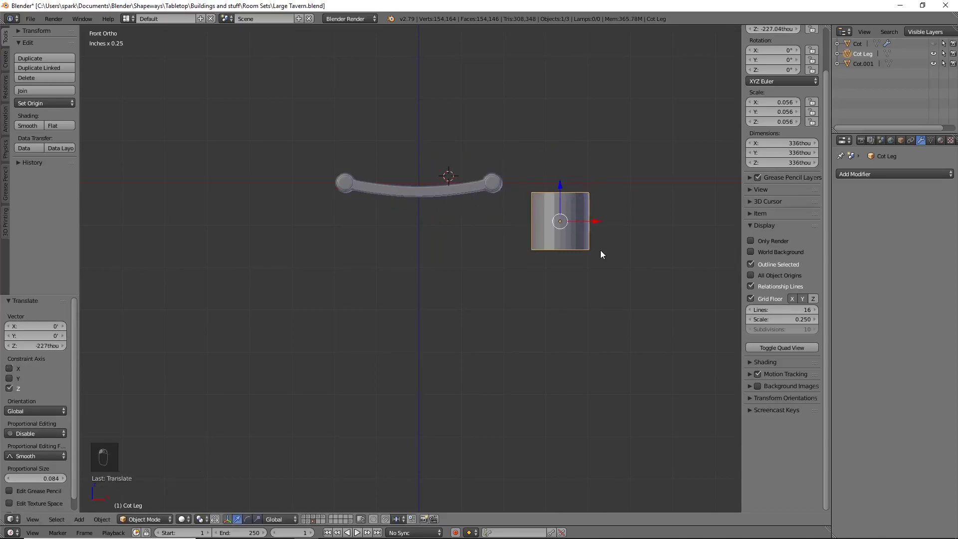
Rotate the leg cylinder about -33.7° in front view, then move it -510 thou along X and -578 thou along Z
{"action": "key", "text": "r"}
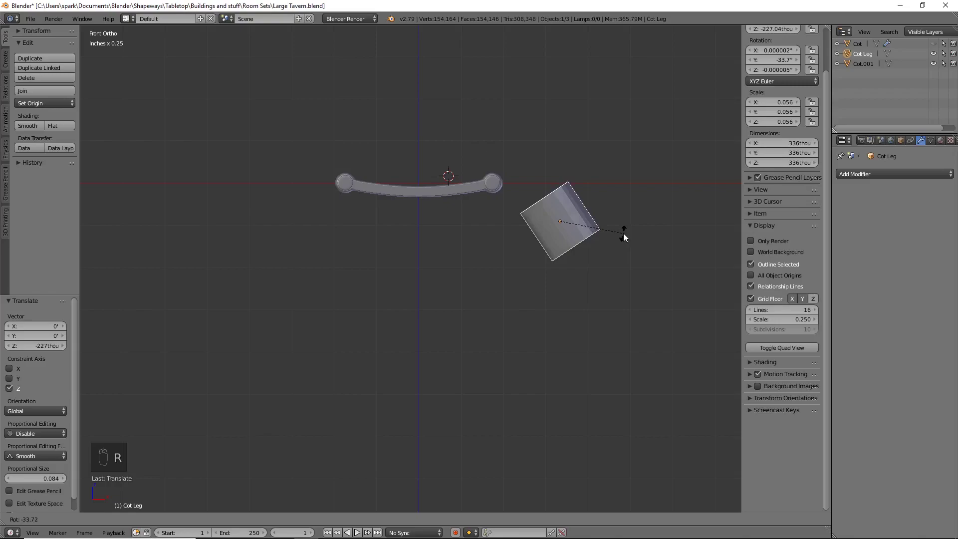
{"action": "left_click", "coordinate": [623, 232]}
{"action": "left_click_drag", "start_coordinate": [595, 222], "coordinate": [508, 232]}
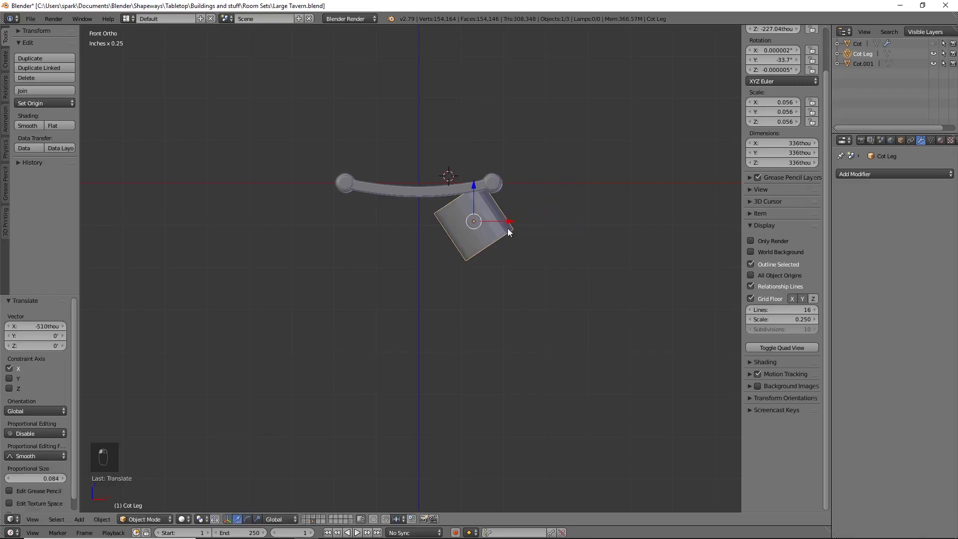
{"action": "left_click_drag", "start_coordinate": [471, 185], "coordinate": [463, 226]}
Reset the 3D cursor to the scene origin and try shifting the cot copy along Z
{"action": "left_click", "coordinate": [441, 191]}
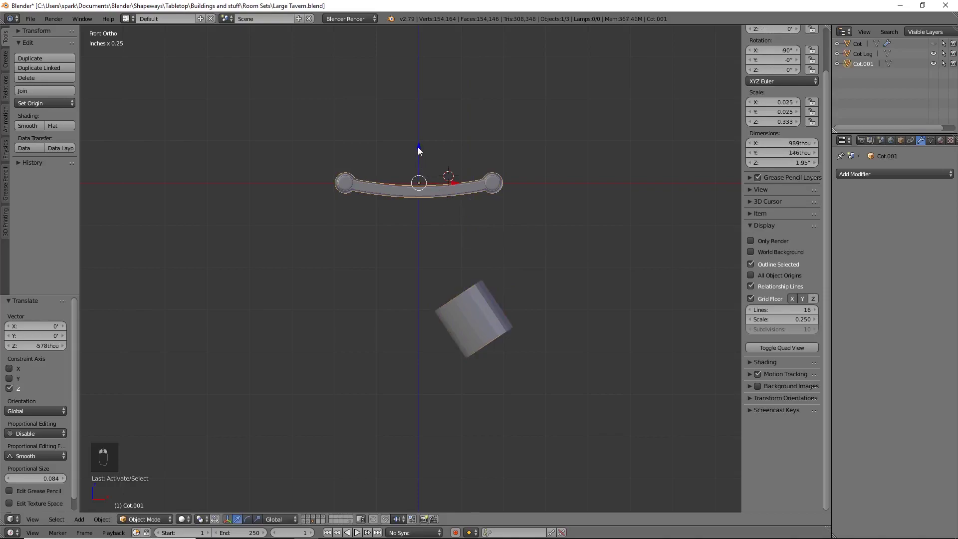
{"action": "key", "text": "shift+c"}
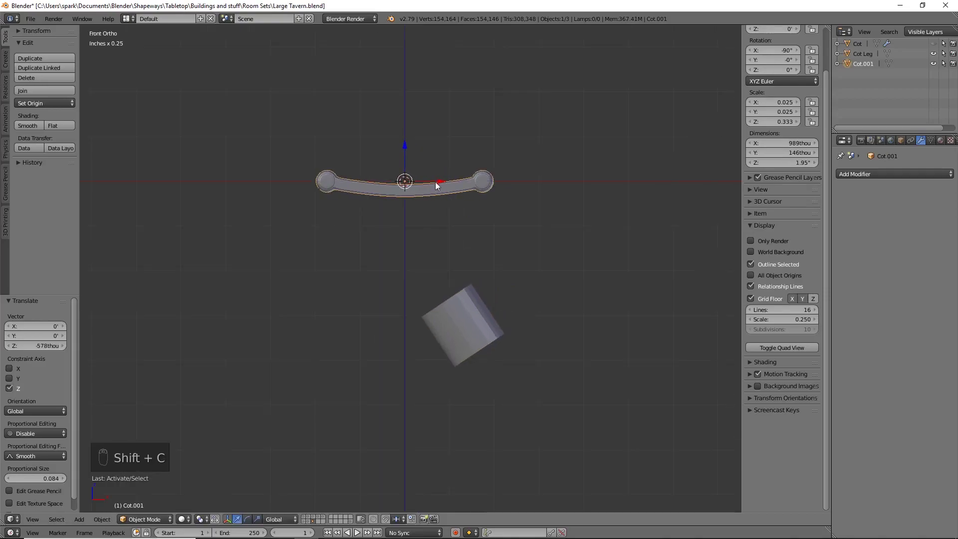
{"action": "mouse_move", "coordinate": [404, 144]}
{"action": "left_mouse_down"}
{"action": "mouse_move", "coordinate": [410, 152]}
{"action": "mouse_move", "coordinate": [411, 143]}
{"action": "left_mouse_up"}
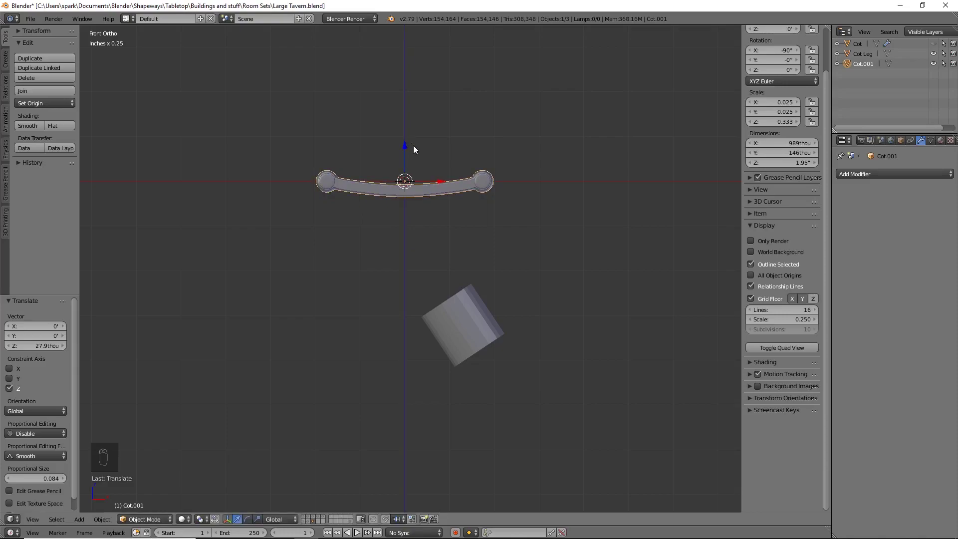
Rotate the Cot Leg cylinder about 34.1° upright and delete it
{"action": "right_click", "coordinate": [475, 317]}
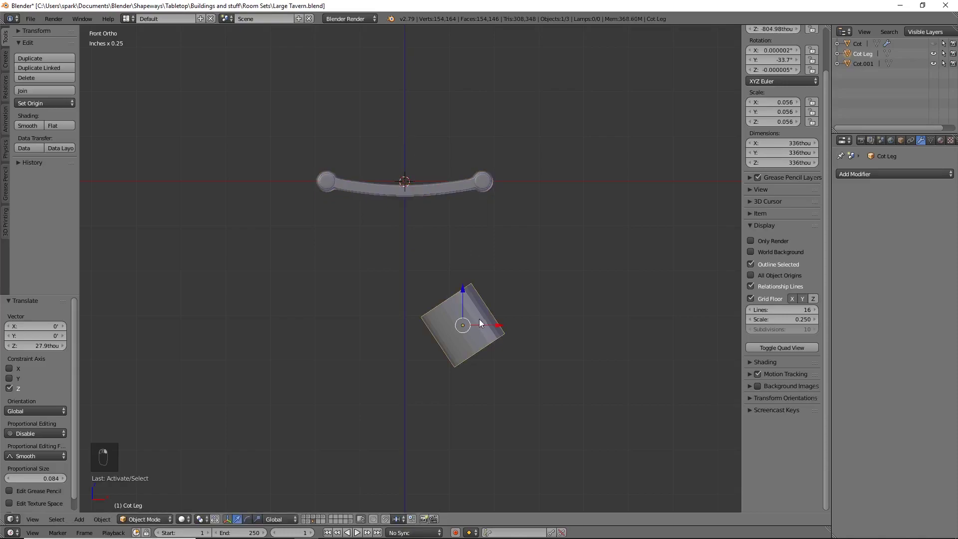
{"action": "key", "text": "r"}
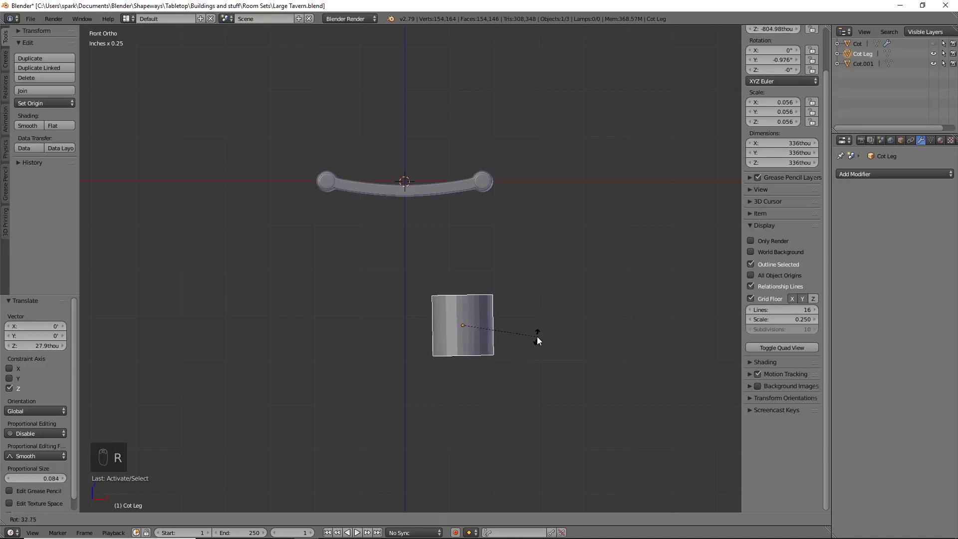
{"action": "left_click", "coordinate": [537, 339]}
{"action": "key", "text": "x"}
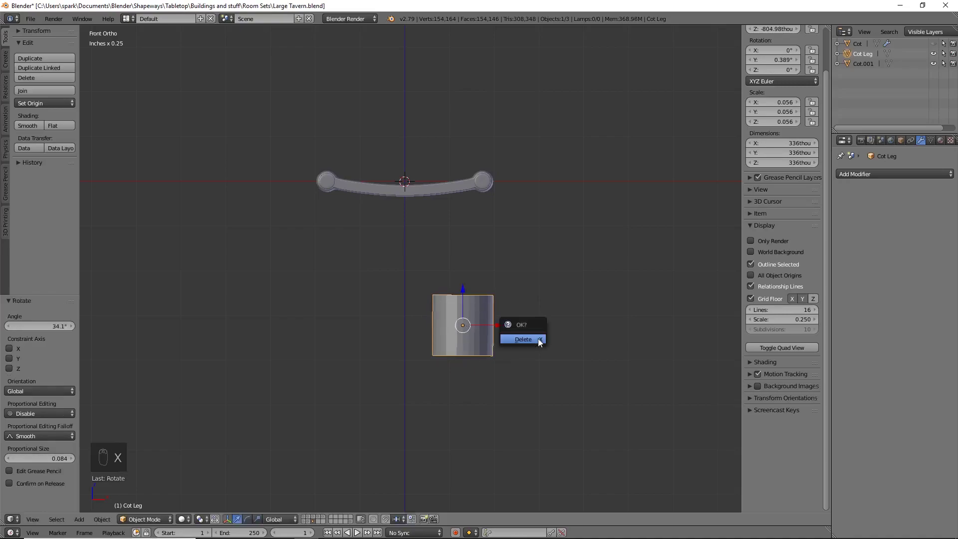
{"action": "left_click", "coordinate": [538, 338]}
Add a new cylinder at the origin, lower it about 580 thou along Z and scale it down to about 42.6 thou
{"action": "key", "text": "shift+a"}
{"action": "mouse_move", "coordinate": [538, 338]}
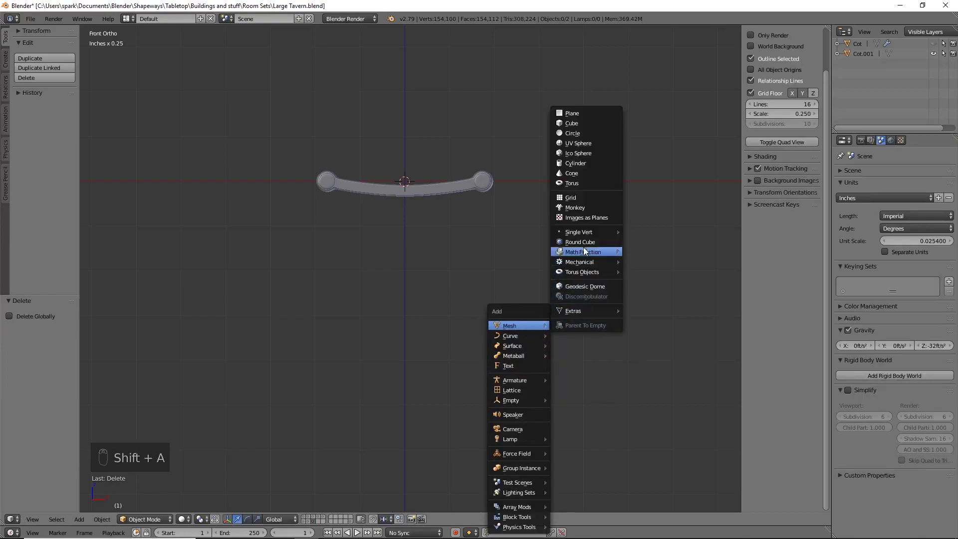
{"action": "left_click", "coordinate": [584, 166]}
{"action": "key", "text": "s"}
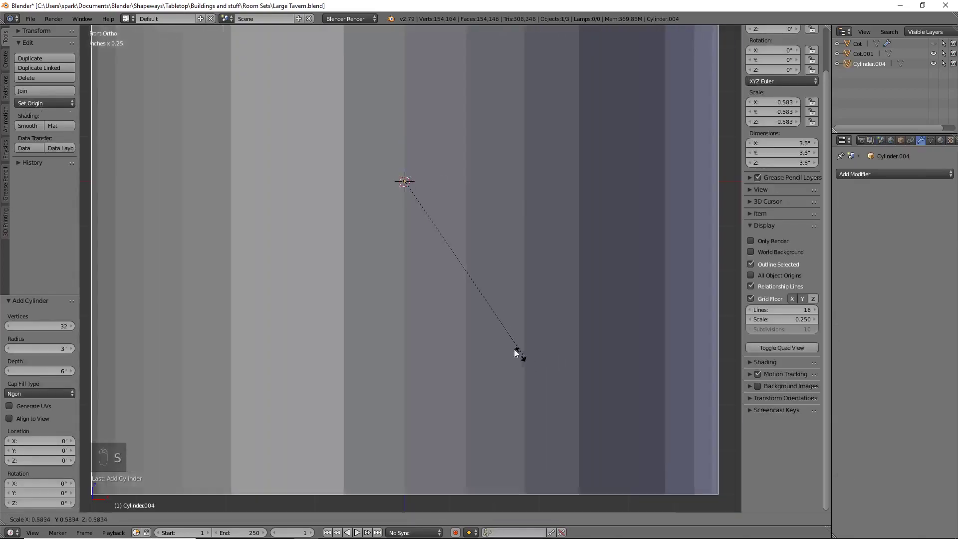
{"action": "left_click", "coordinate": [403, 160]}
{"action": "left_click_drag", "start_coordinate": [403, 160], "coordinate": [405, 262]}
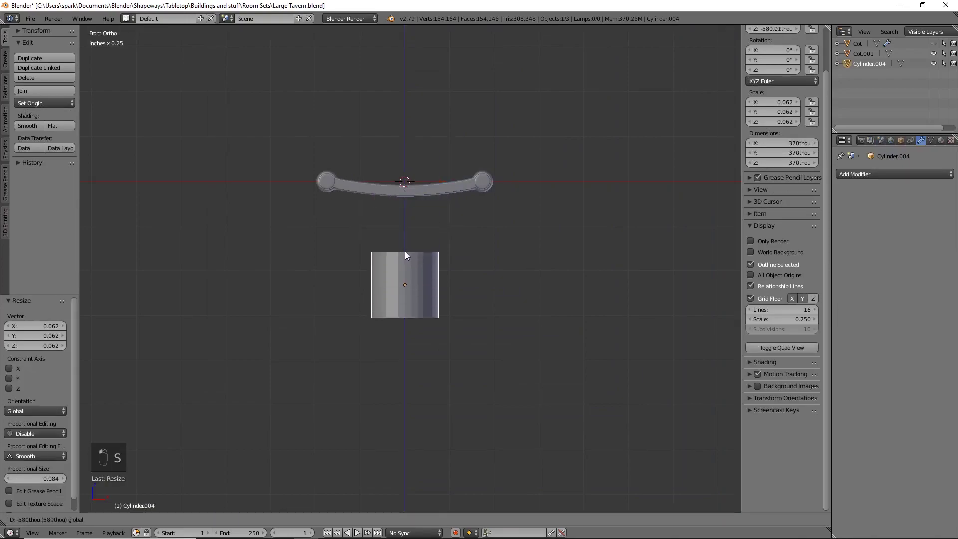
{"action": "key", "text": "s"}
{"action": "left_click", "coordinate": [433, 286]}
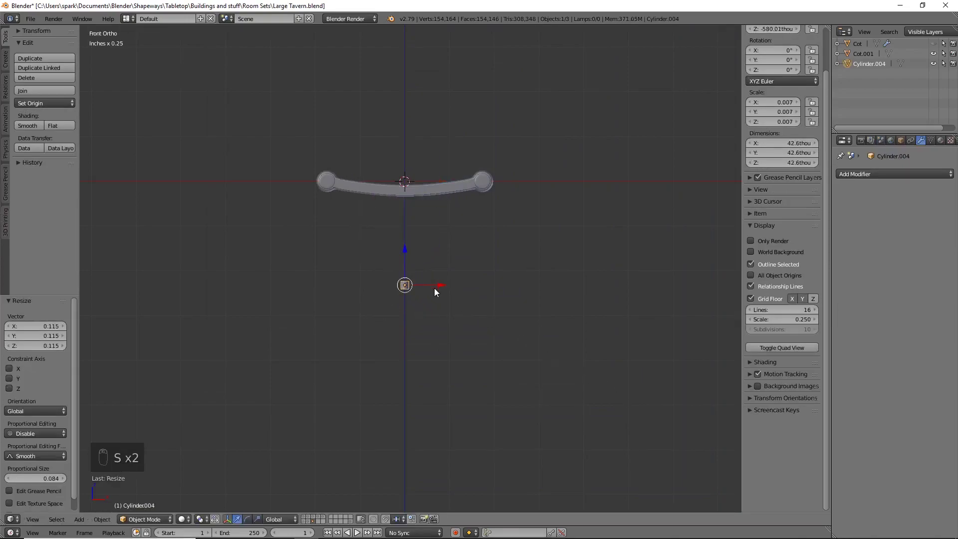
Stretch the new cylinder along Z, scale it to about 67.6 thou wide and 560 thou tall, and raise it to Z -398.75 thou
{"action": "key", "text": "s"}
{"action": "key", "text": "z"}
{"action": "left_click", "coordinate": [635, 360]}
{"action": "left_click_drag", "start_coordinate": [405, 249], "coordinate": [405, 249]}
{"action": "key", "text": "s"}
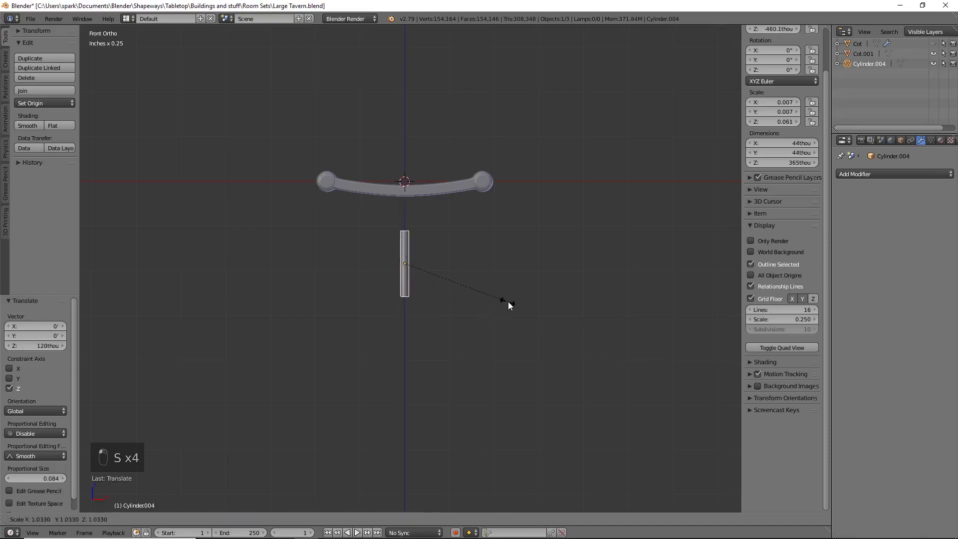
{"action": "left_click", "coordinate": [552, 342]}
{"action": "left_click_drag", "start_coordinate": [405, 230], "coordinate": [408, 219]}
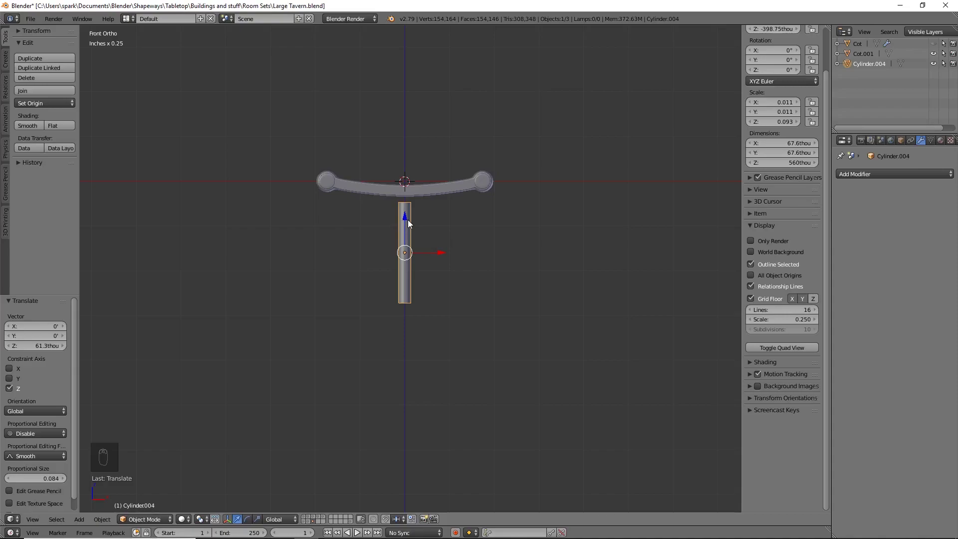
Try tilting the leg cylinder 45° in front view and repositioning it beneath the cot
{"action": "key", "text": "r"}
{"action": "key", "text": "r"}
{"action": "left_click_drag", "start_coordinate": [443, 258], "coordinate": [402, 252]}
{"action": "left_click_drag", "start_coordinate": [367, 218], "coordinate": [367, 247]}
{"action": "left_click_drag", "start_coordinate": [400, 278], "coordinate": [388, 277]}
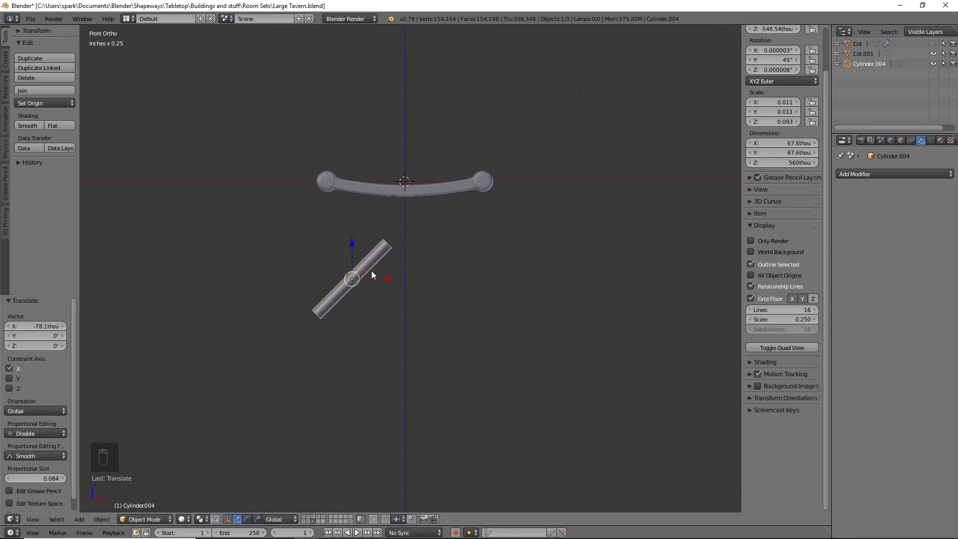
{"action": "key", "text": "g"}
{"action": "left_click", "coordinate": [420, 261]}
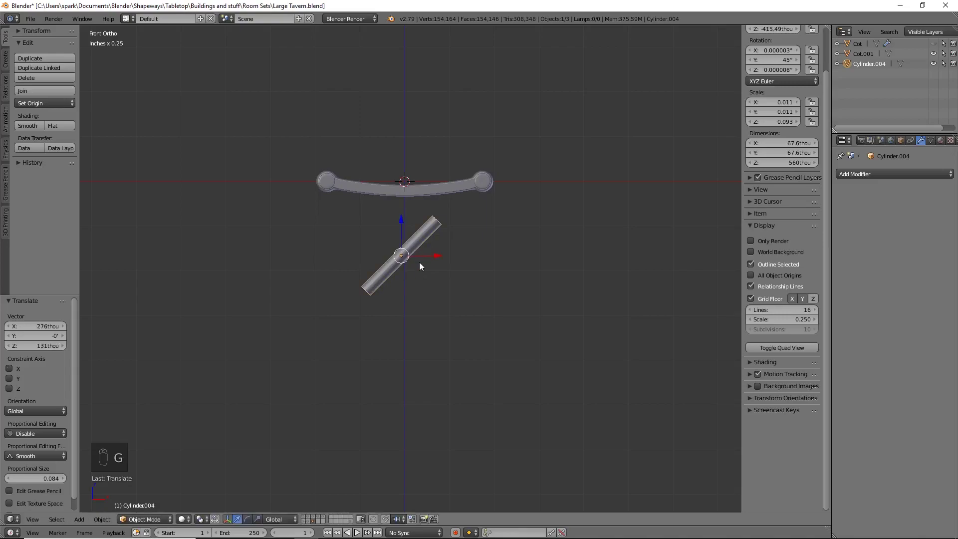
{"action": "key", "text": "s"}
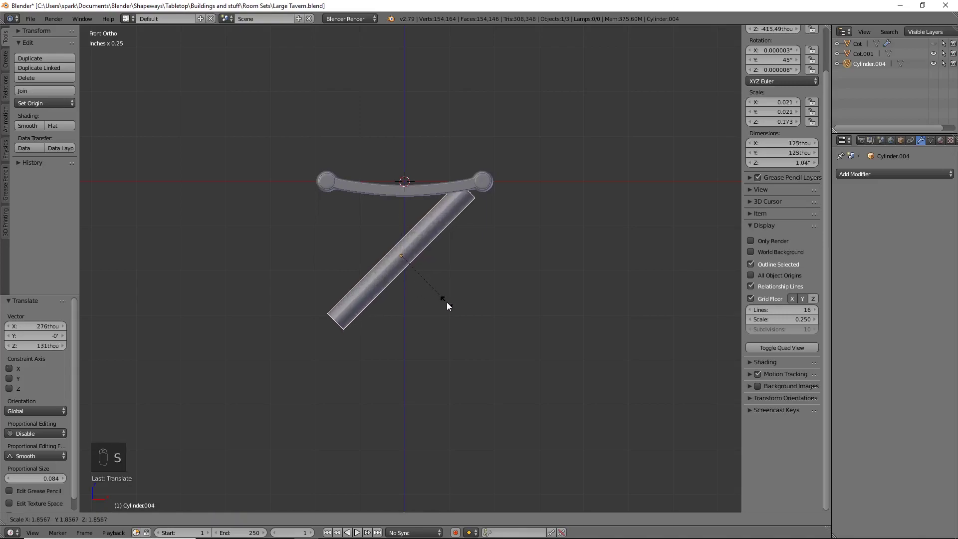
{"action": "right_click", "coordinate": [447, 302]}
Undo the leg cylinder's moves and its 45° tilt
{"action": "key", "text": "ctrl+z"}
{"action": "key", "text": "ctrl+z"}
{"action": "key", "text": "ctrl+z"}
{"action": "key", "text": "ctrl+z"}
{"action": "key", "text": "ctrl+z"}
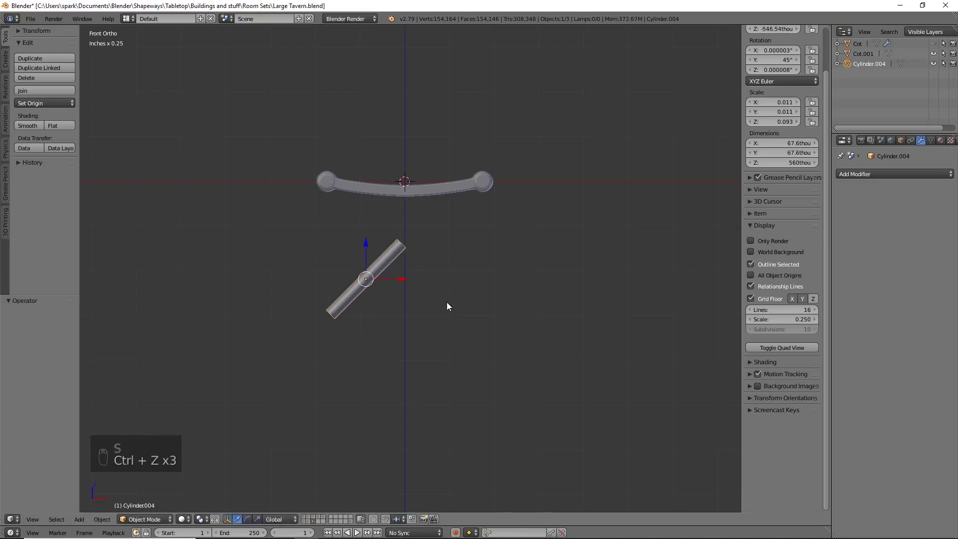
{"action": "key", "text": "ctrl+z"}
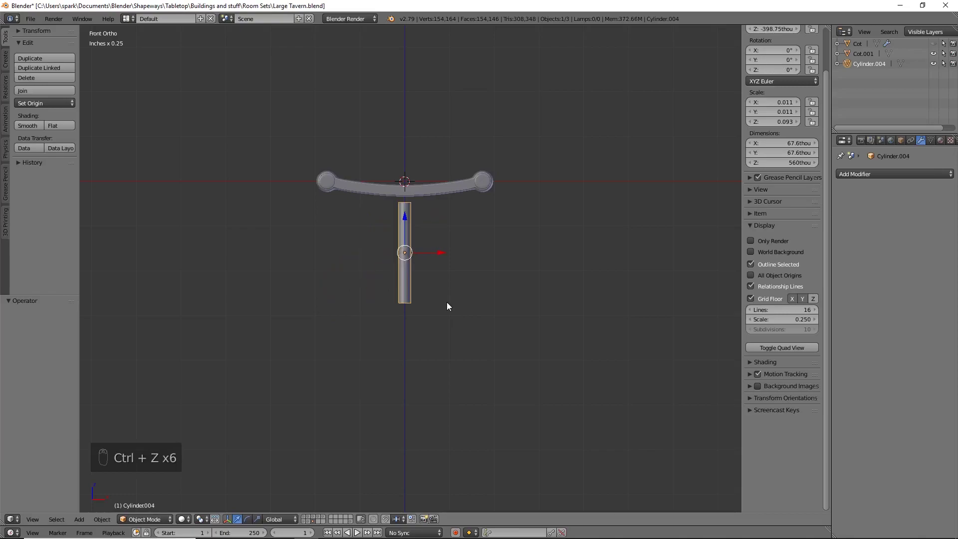
Scale the upright leg by about 1.32 and move it -954 thou along Y to the end of the cot
{"action": "key", "text": "s"}
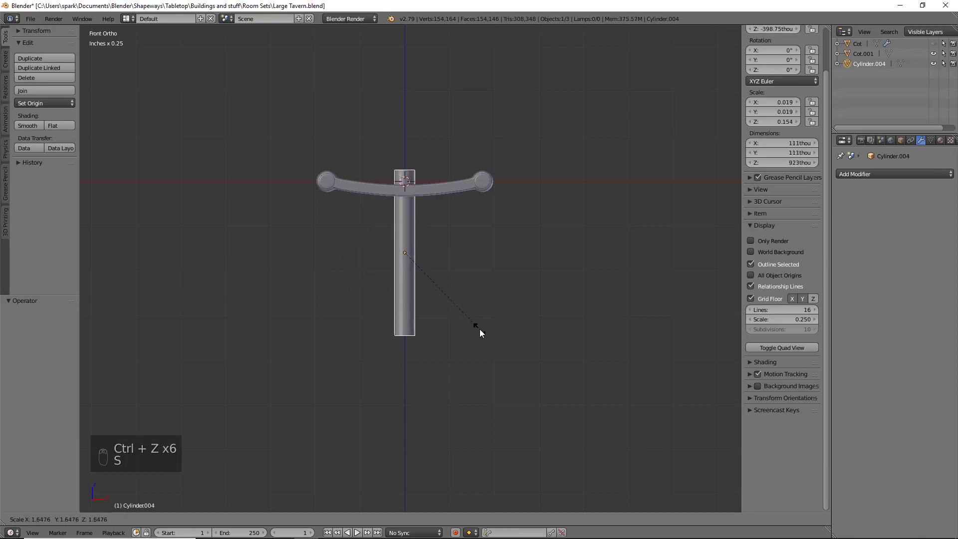
{"action": "left_click", "coordinate": [462, 317]}
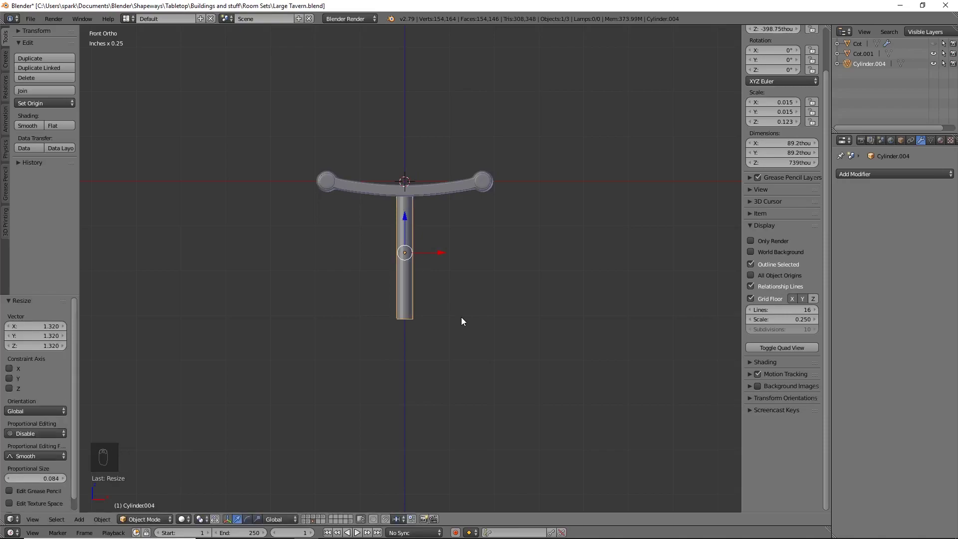
{"action": "key", "text": "KP_7"}
{"action": "key", "text": "g"}
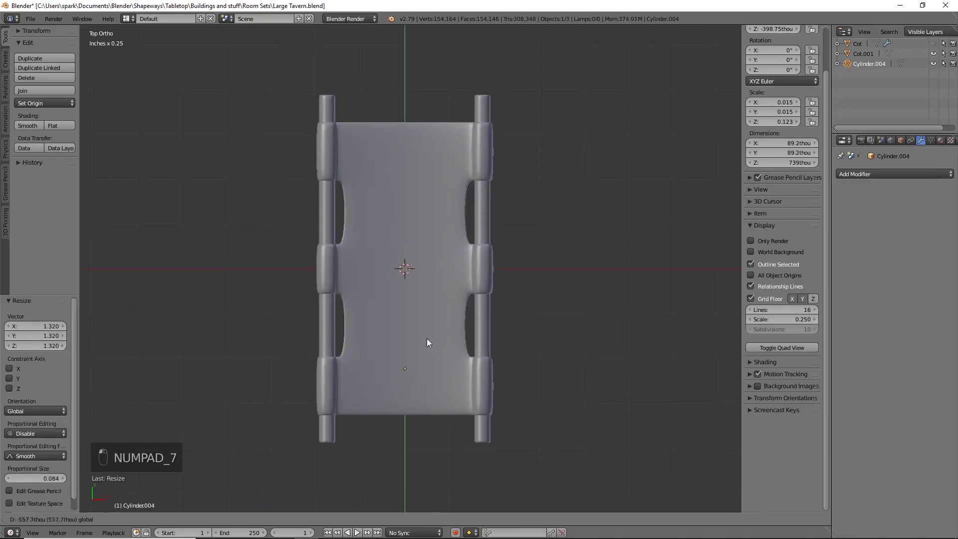
{"action": "left_click", "coordinate": [436, 401]}
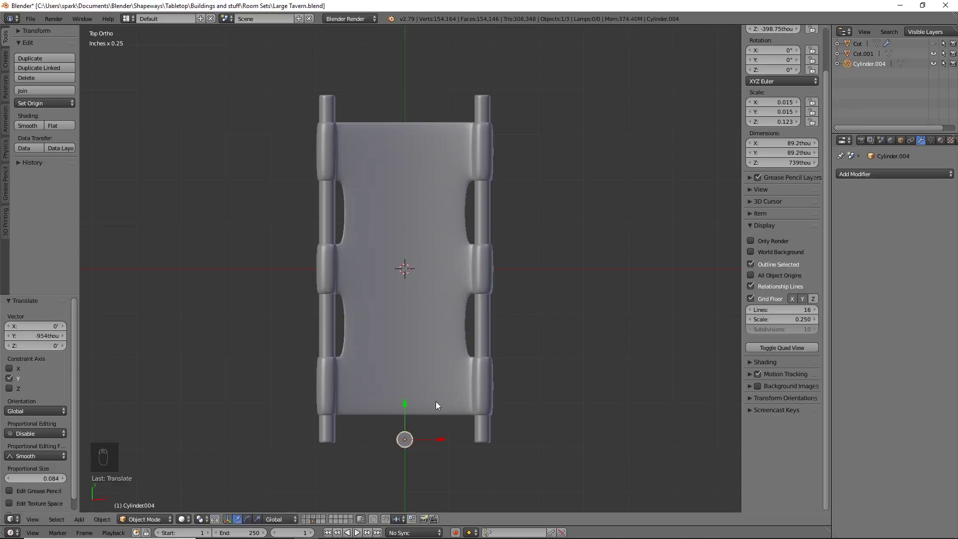
Resize the upright leg uniformly to about 103 thou wide and 857 thou tall
{"action": "key", "text": "s"}
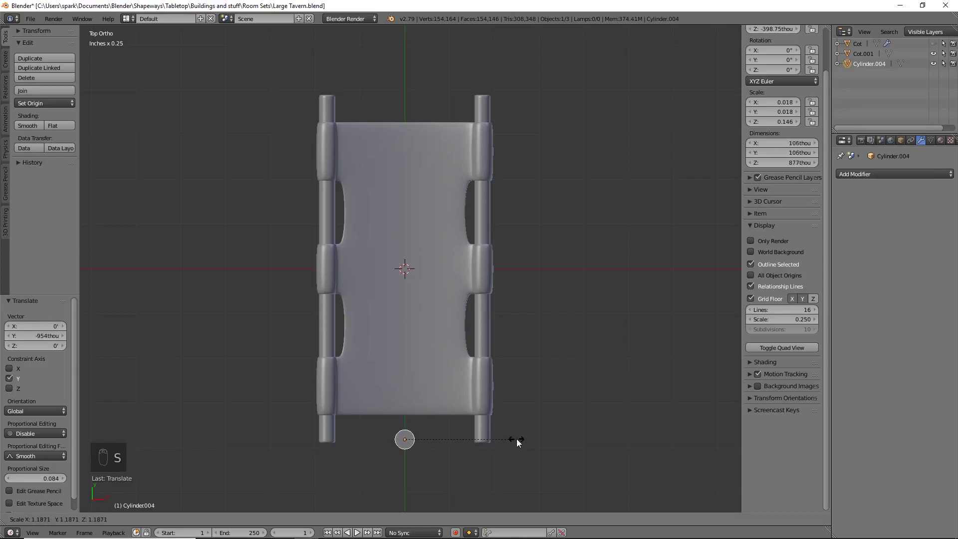
{"action": "left_click", "coordinate": [517, 439]}
{"action": "middle_click_drag", "start_coordinate": [516, 438], "coordinate": [519, 365]}
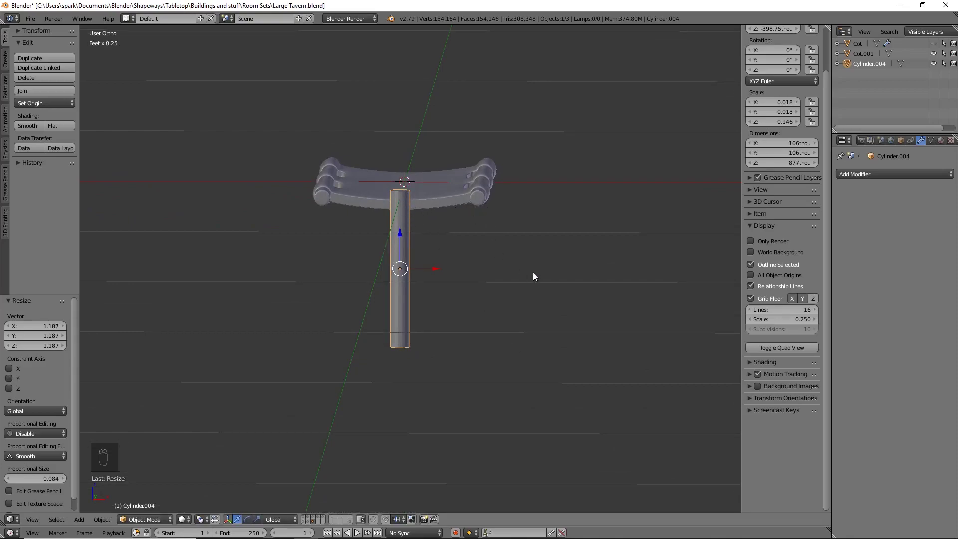
{"action": "key", "text": "s"}
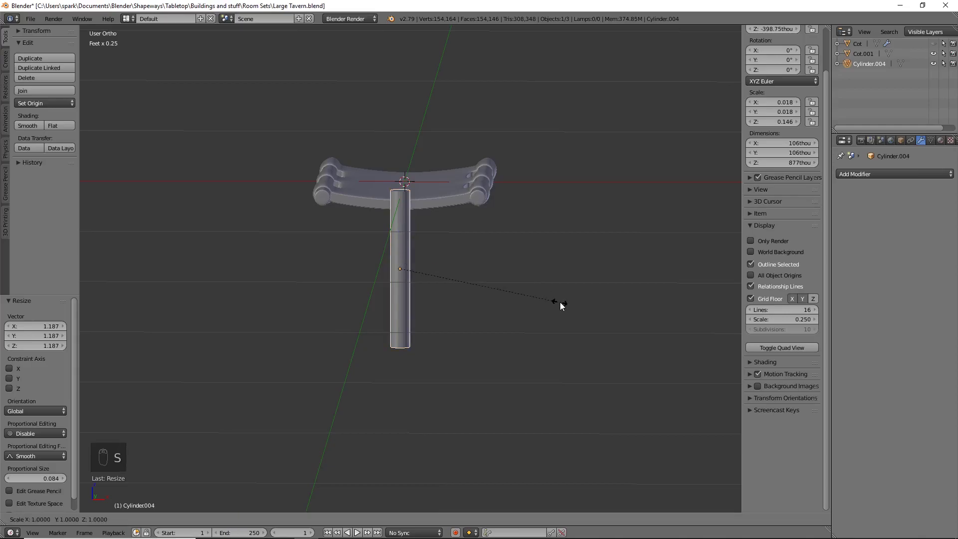
{"action": "left_click", "coordinate": [555, 300]}
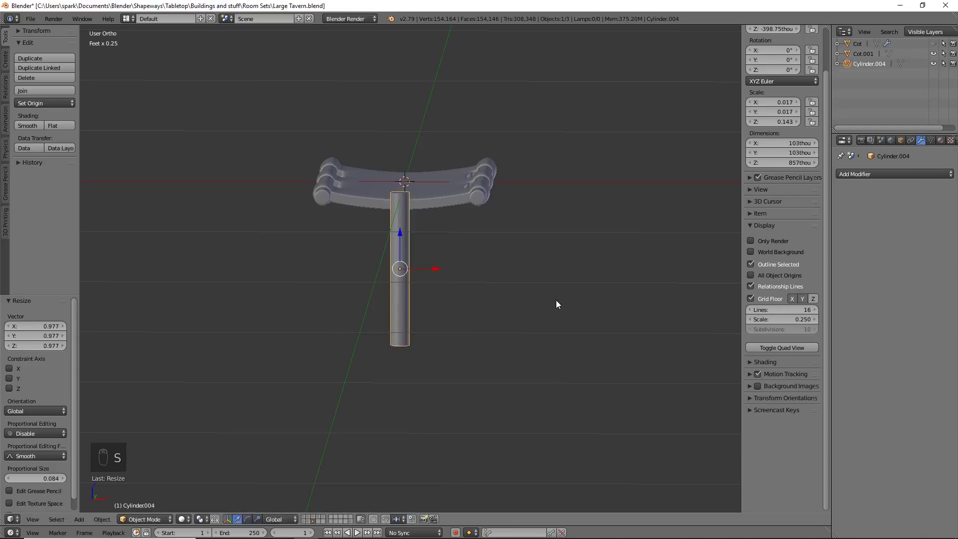
{"action": "mouse_move", "coordinate": [539, 283]}
{"action": "middle_mouse_down"}
{"action": "mouse_move", "coordinate": [551, 276]}
{"action": "mouse_move", "coordinate": [545, 281]}
{"action": "middle_mouse_up"}
{"action": "key", "text": "KP_1"}
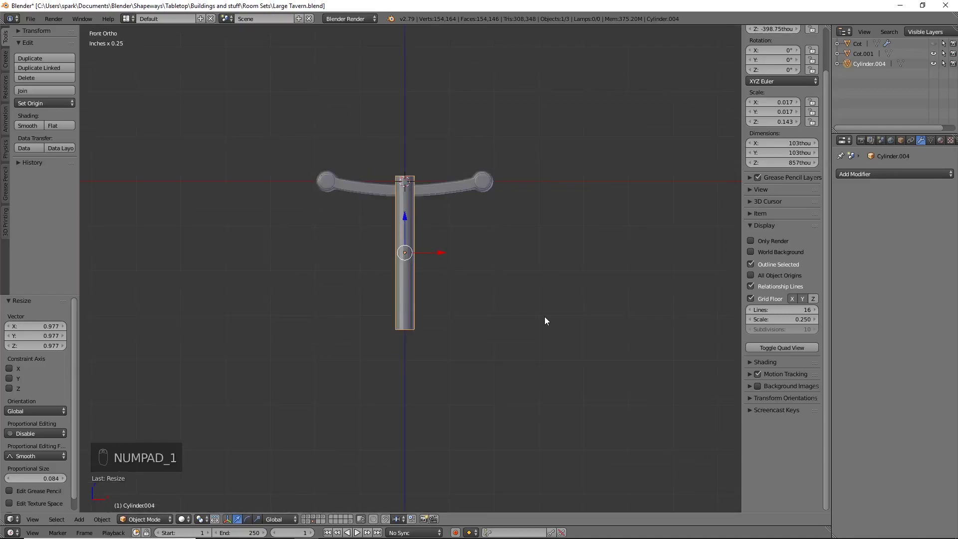
Try thinning the upright leg to about 39.6 thou in X and Y while keeping its height
{"action": "key", "text": "r"}
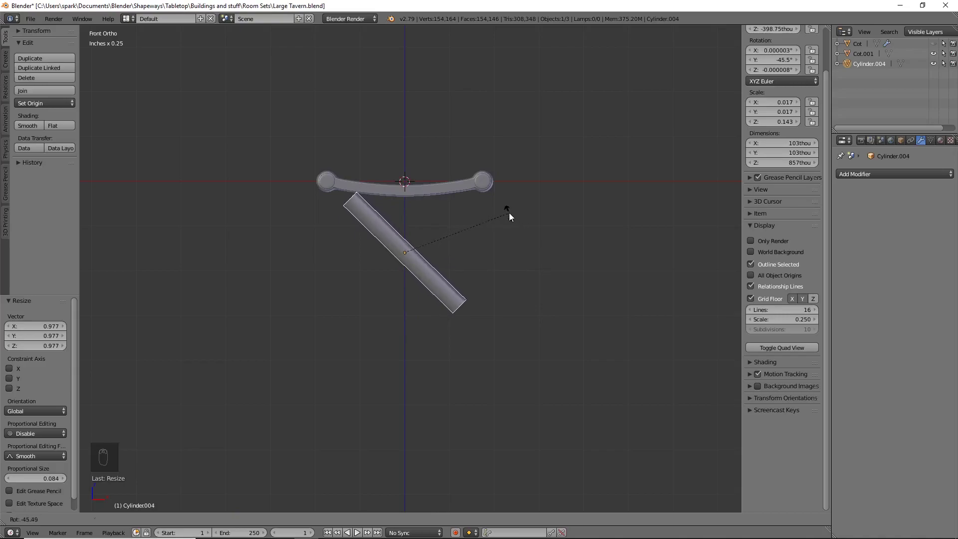
{"action": "key", "text": "s"}
{"action": "key", "text": "shift+z"}
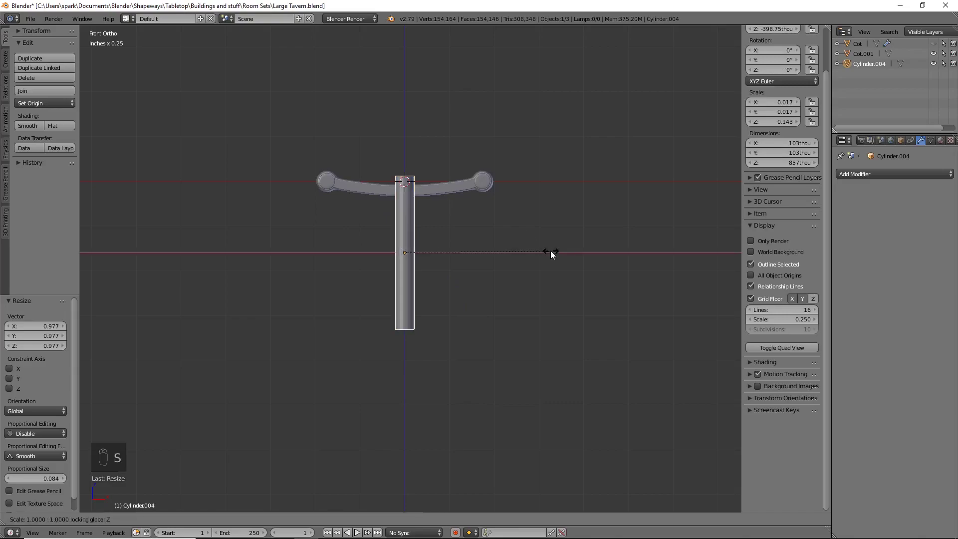
{"action": "left_click", "coordinate": [460, 248]}
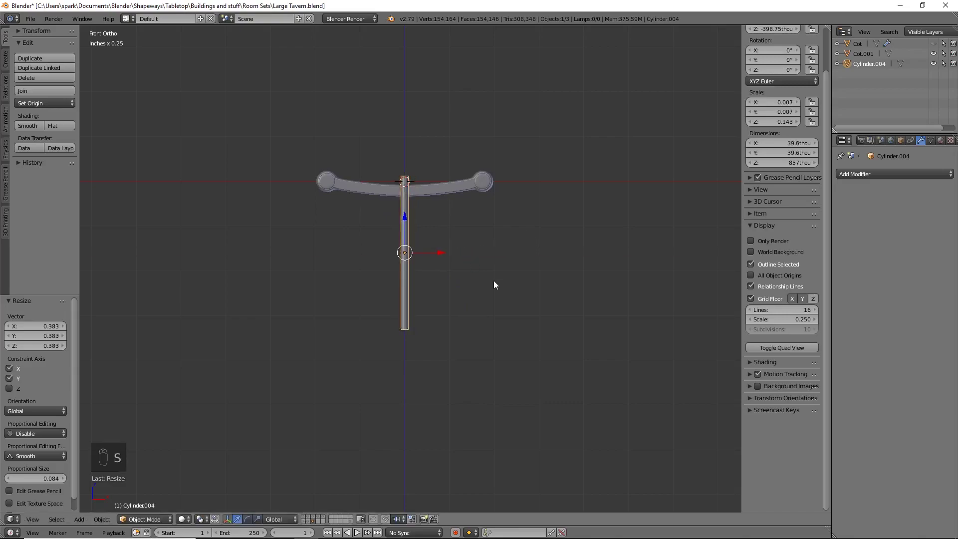
Try rotating the thin leg about -47.4°, raising it 36.3 thou and enlarging it to about 1.23 inches long
{"action": "key", "text": "r"}
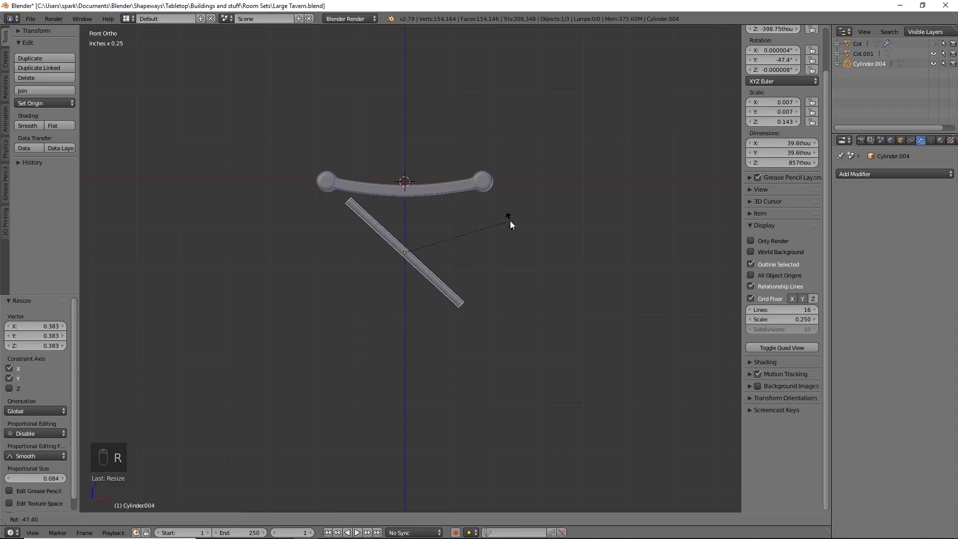
{"action": "left_click", "coordinate": [509, 221]}
{"action": "key", "text": "s"}
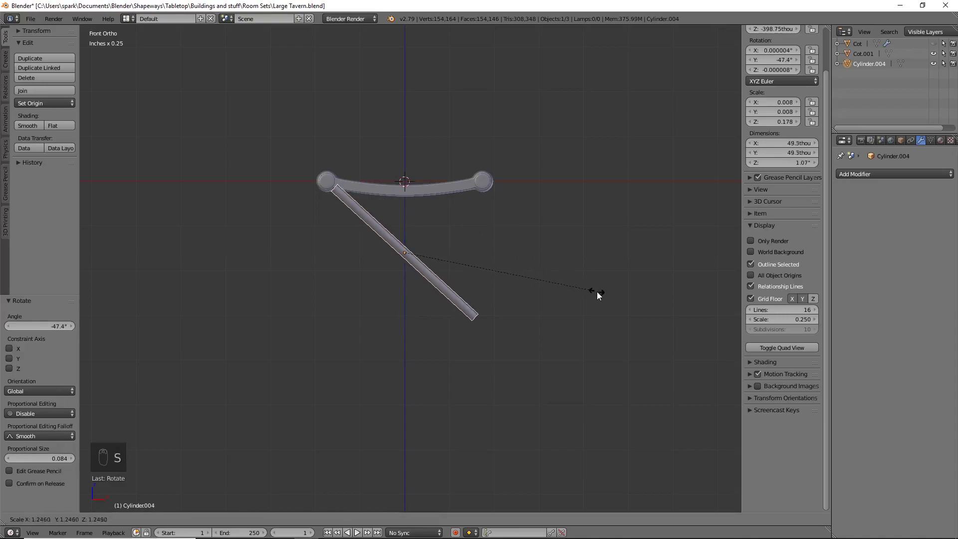
{"action": "left_click", "coordinate": [602, 295]}
{"action": "left_click_drag", "start_coordinate": [410, 216], "coordinate": [407, 208]}
{"action": "key", "text": "s"}
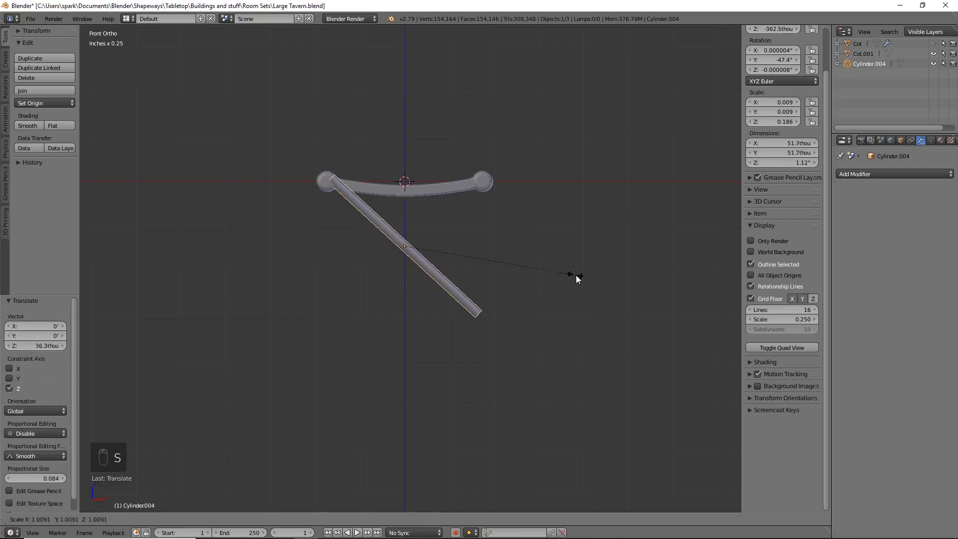
{"action": "left_click", "coordinate": [592, 279]}
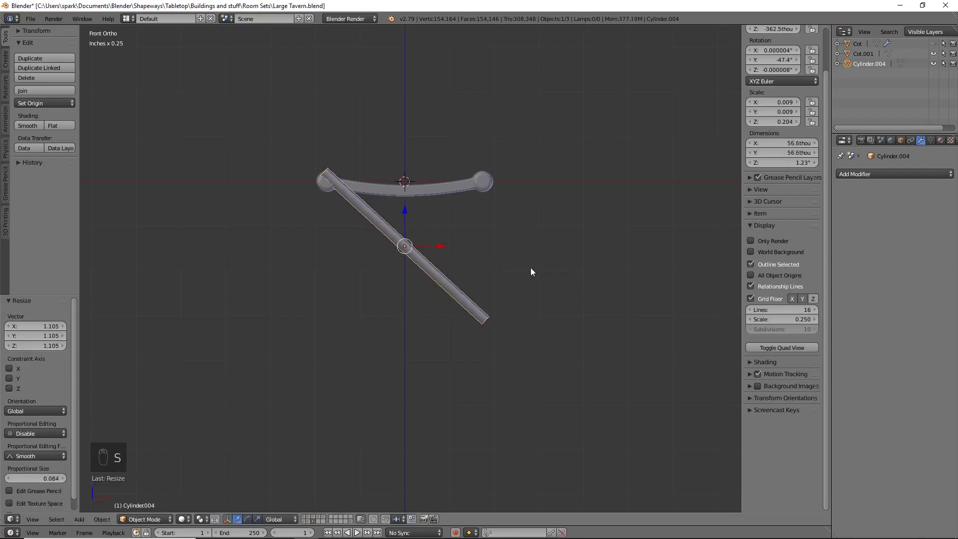
Undo the leg's enlargements, raise, rotation and thinning
{"action": "key", "text": "ctrl+z"}
{"action": "key", "text": "ctrl+z"}
{"action": "key", "text": "ctrl+z"}
{"action": "key", "text": "ctrl+z"}
{"action": "key", "text": "ctrl+z"}
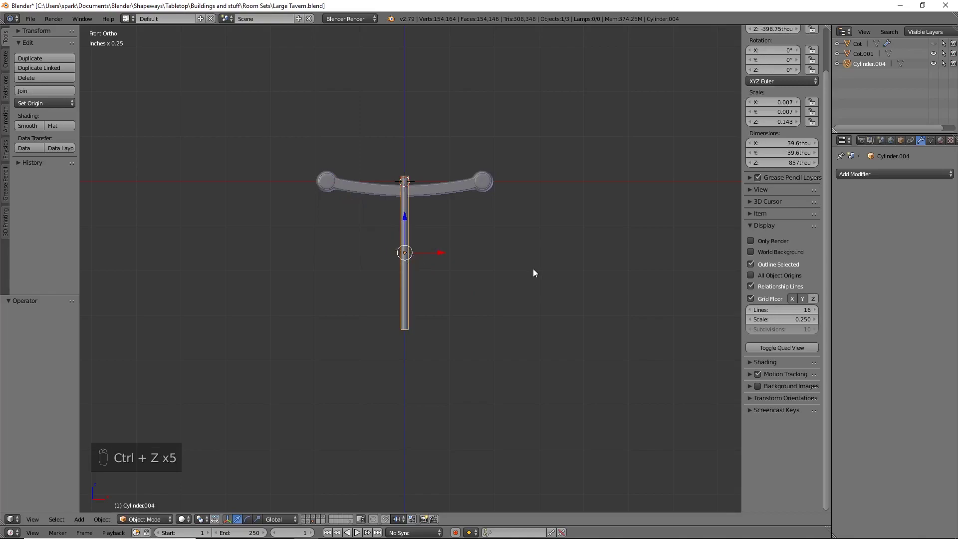
{"action": "key", "text": "ctrl+z"}
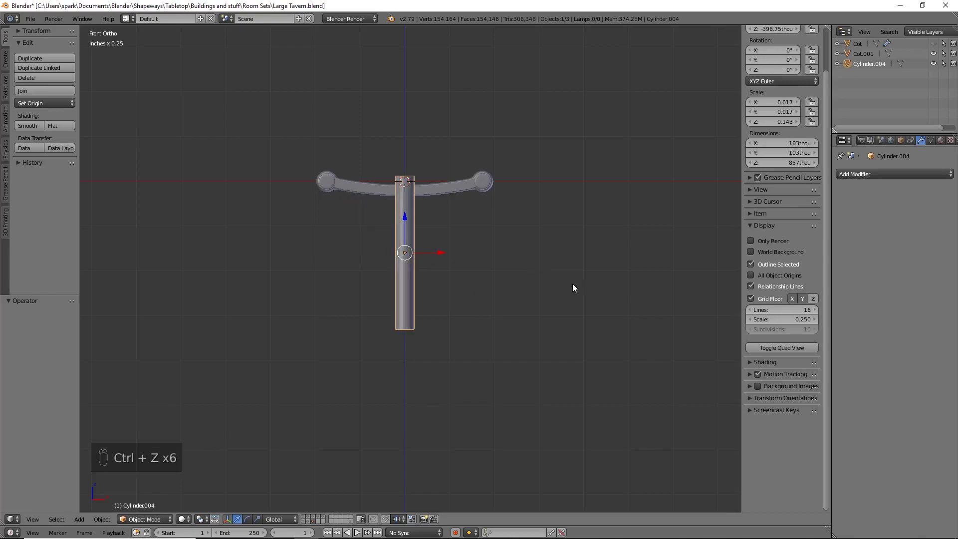
Scale the upright leg down by about 0.835 to roughly 86.3 thou wide and 715 thou tall
{"action": "key", "text": "s"}
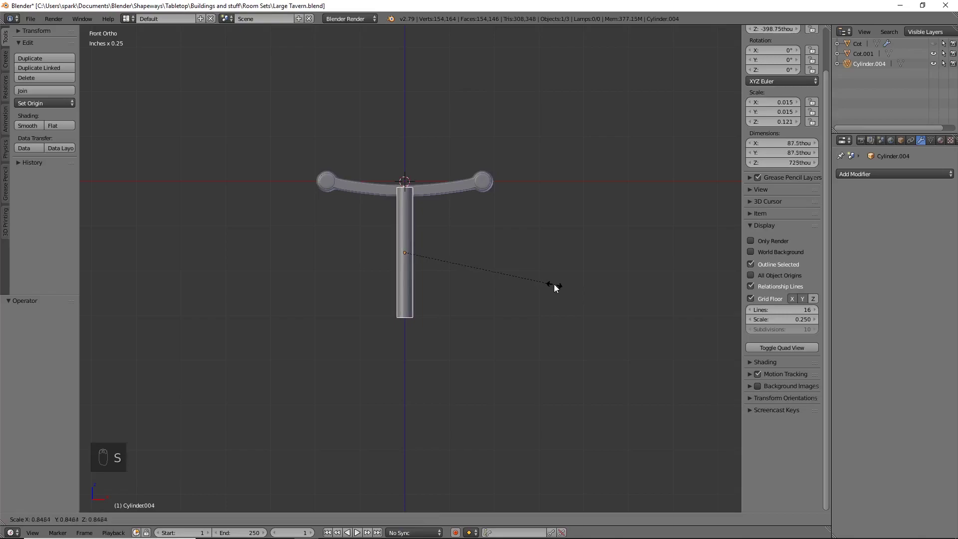
{"action": "left_click", "coordinate": [552, 283]}
Try rotating the leg about -48° and rescaling it, then revert it to upright
{"action": "key", "text": "r"}
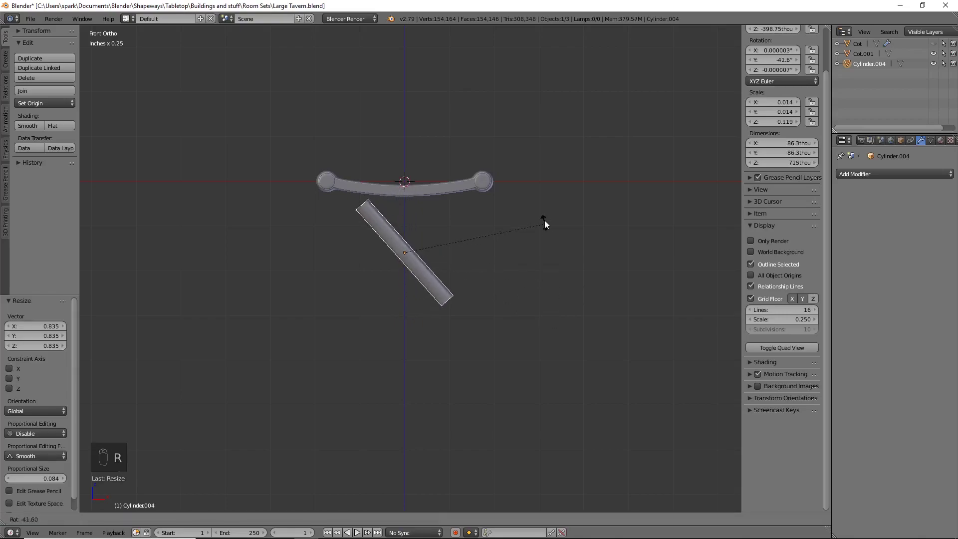
{"action": "left_click", "coordinate": [541, 208]}
{"action": "key", "text": "s"}
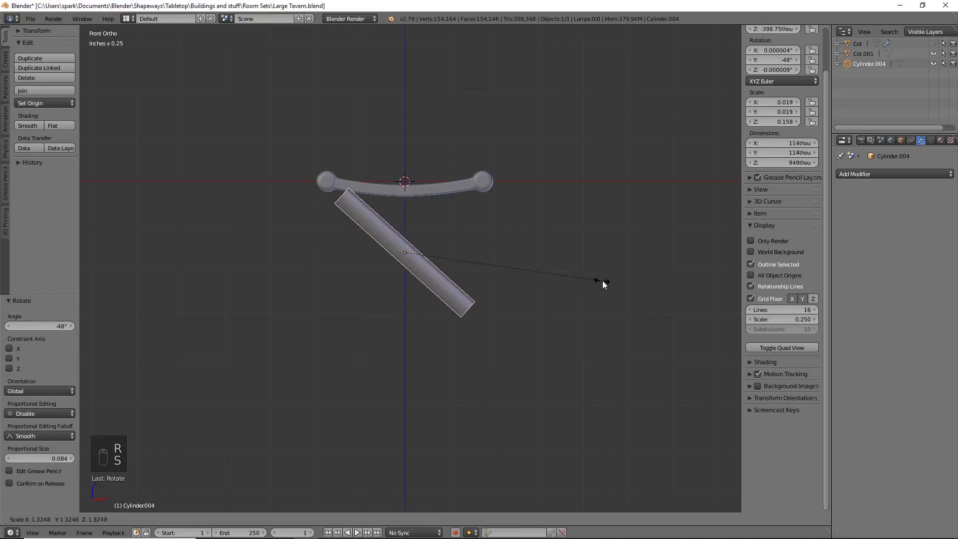
{"action": "right_click", "coordinate": [603, 280]}
{"action": "key", "text": "ctrl+z"}
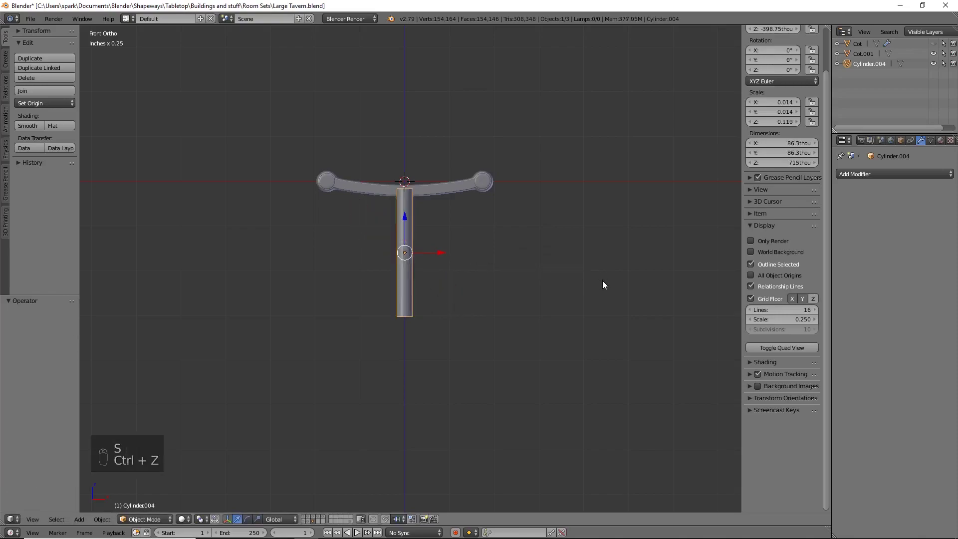
{"action": "key", "text": "s"}
{"action": "right_click", "coordinate": [574, 294]}
{"action": "key", "text": "s"}
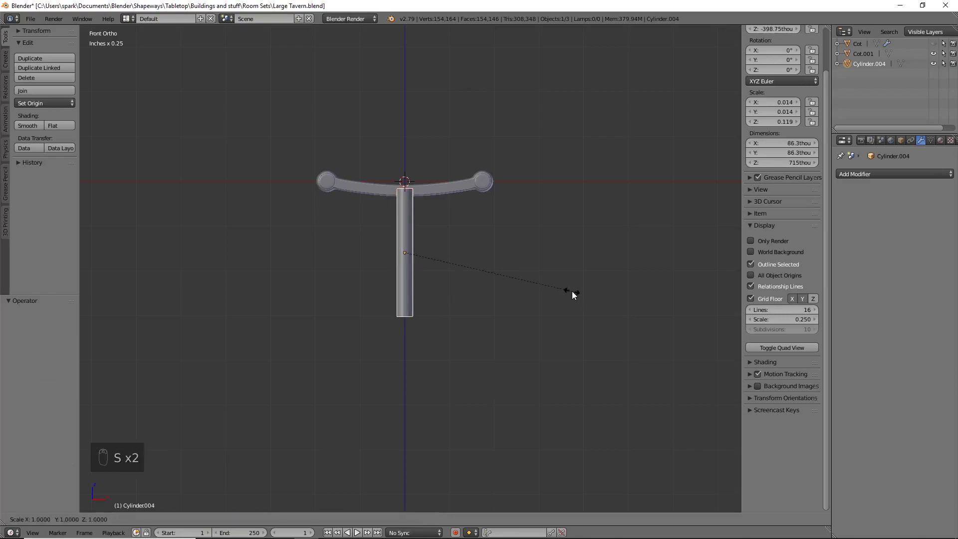
{"action": "right_click", "coordinate": [544, 281]}
Thin the upright leg to about 52 thou in X and Y while keeping its height
{"action": "key", "text": "s"}
{"action": "key", "text": "shift+z"}
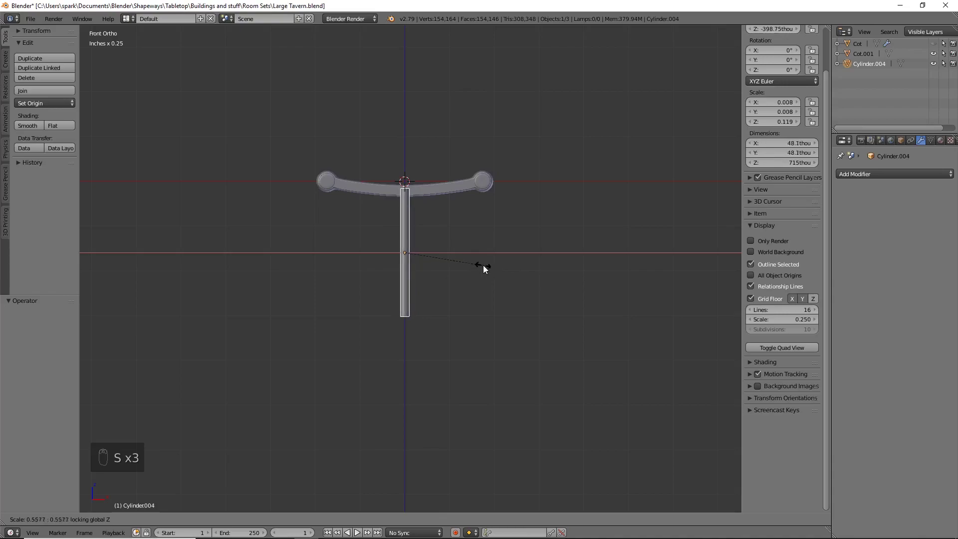
{"action": "left_click", "coordinate": [494, 274]}
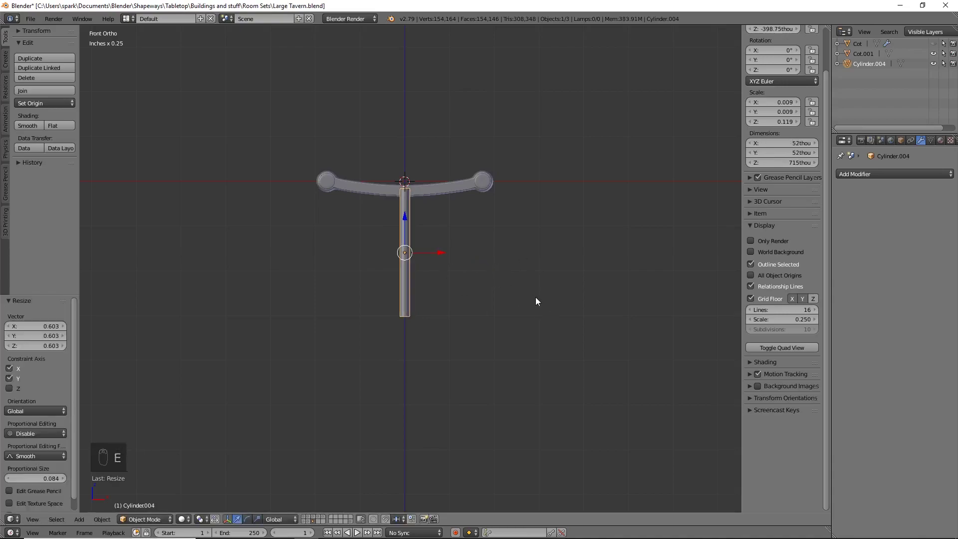
Rotate the leg about -49.3° in front view and enlarge it uniformly by about 1.38
{"action": "key", "text": "r"}
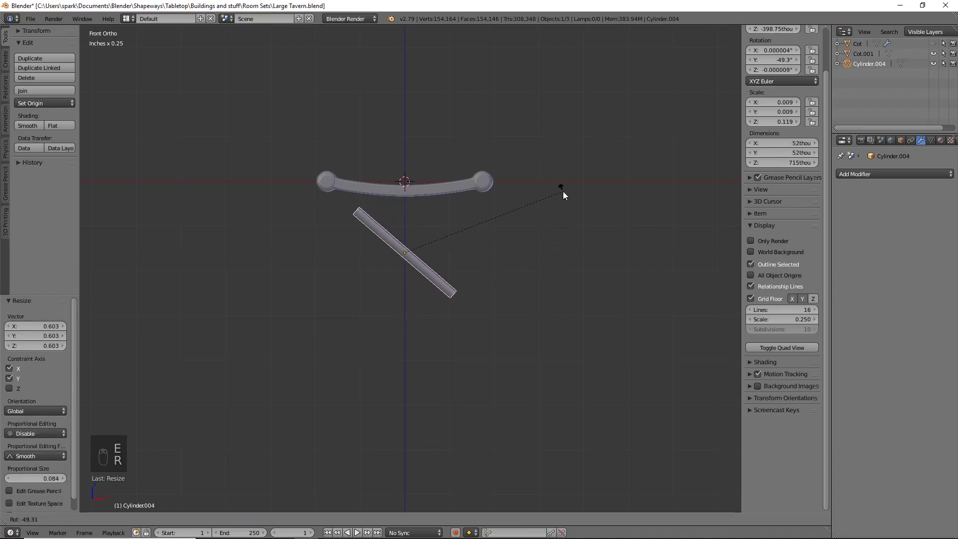
{"action": "left_click", "coordinate": [563, 191]}
{"action": "key", "text": "s"}
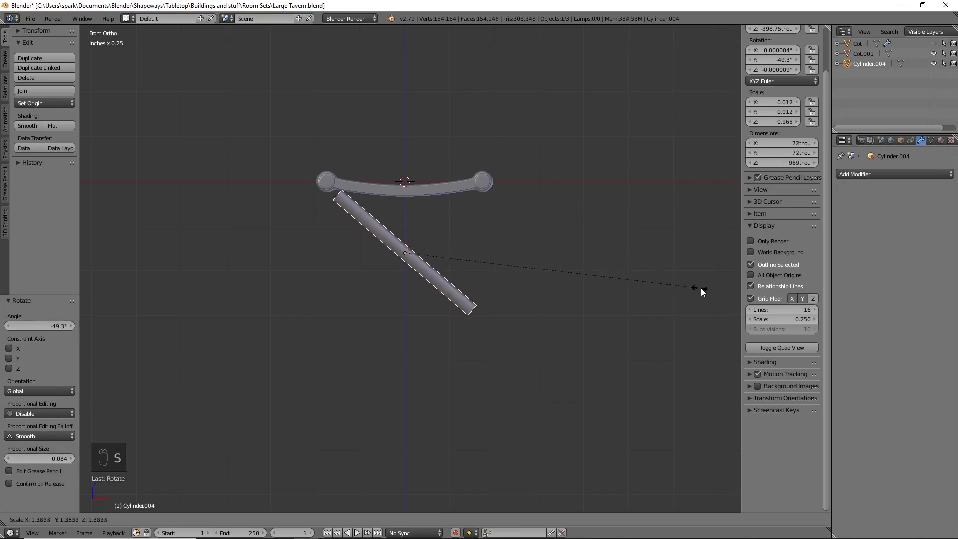
{"action": "left_click", "coordinate": [705, 291]}
Raise the tilted leg to Z -354.14 thou and enlarge it to about 83.8 thou thick and 1.15 inches long
{"action": "left_click_drag", "start_coordinate": [404, 215], "coordinate": [408, 214]}
{"action": "key", "text": "s"}
{"action": "left_click", "coordinate": [588, 298]}
{"action": "key", "text": "s"}
{"action": "left_click", "coordinate": [541, 275]}
{"action": "key", "text": "KP_7"}
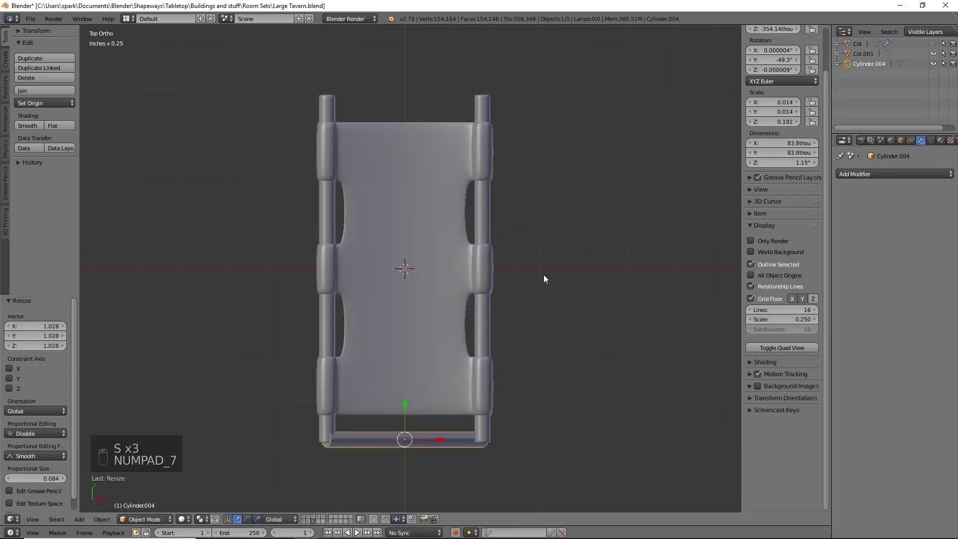
Shift the tilted leg 66.9 thou in Y and -36.3 thou in X, raise it to Z -342.98 thou, and scale it by 1.002
{"action": "left_click_drag", "start_coordinate": [400, 402], "coordinate": [399, 388]}
{"action": "key", "text": "KP_2"}
{"action": "key", "text": "KP_1"}
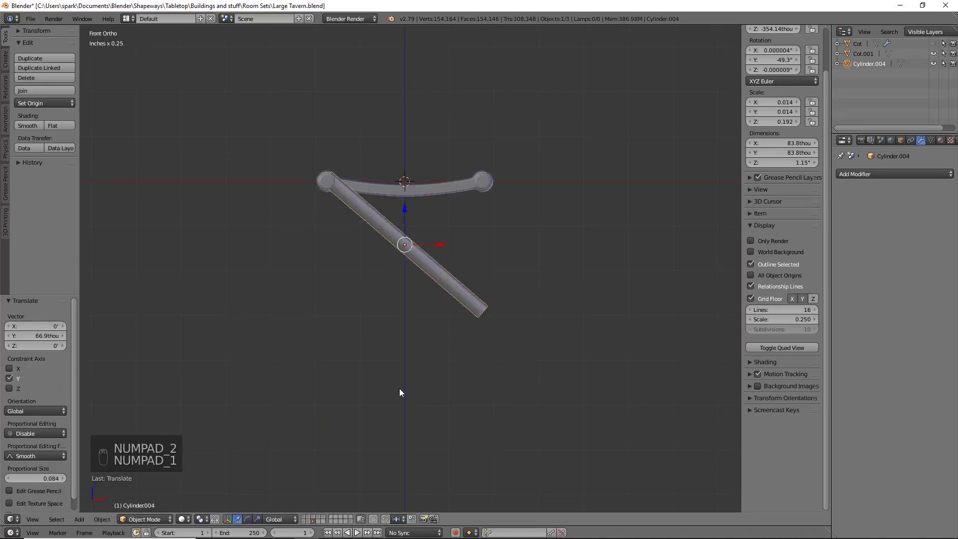
{"action": "left_click_drag", "start_coordinate": [405, 210], "coordinate": [405, 209]}
{"action": "left_click_drag", "start_coordinate": [436, 243], "coordinate": [429, 243]}
{"action": "key", "text": "s"}
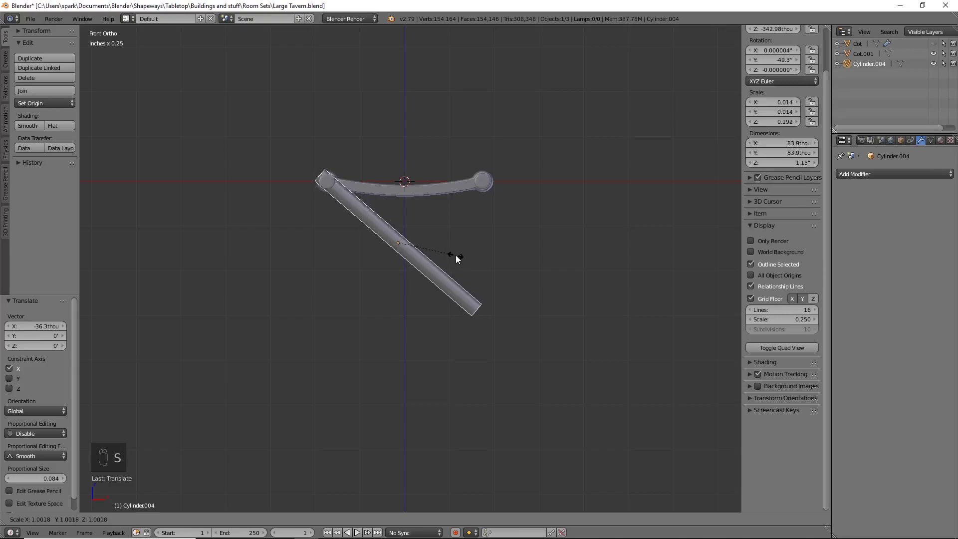
{"action": "left_click", "coordinate": [456, 256]}
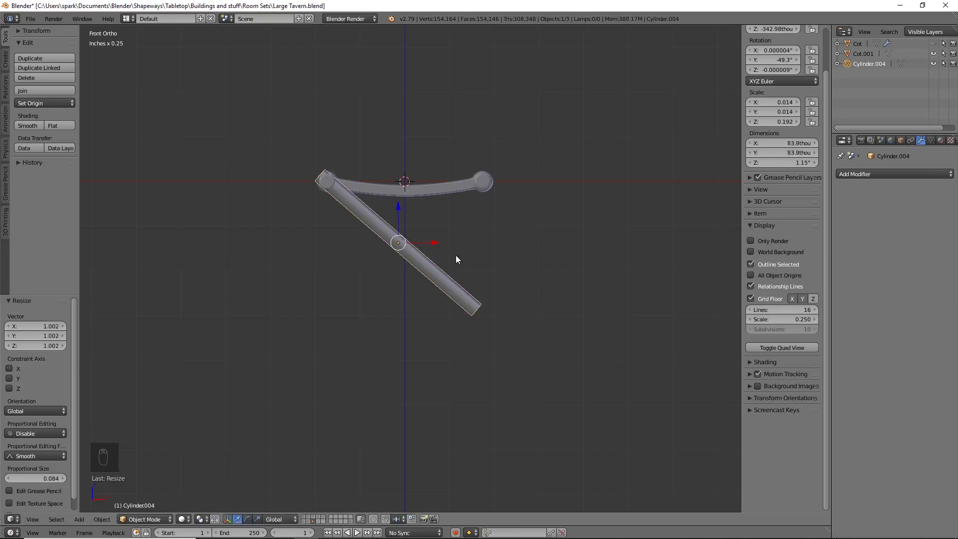
Duplicate the tilted leg in place and rotate the copy 90° in front view so the two legs cross
{"action": "middle_click_drag", "start_coordinate": [366, 206], "coordinate": [387, 180]}
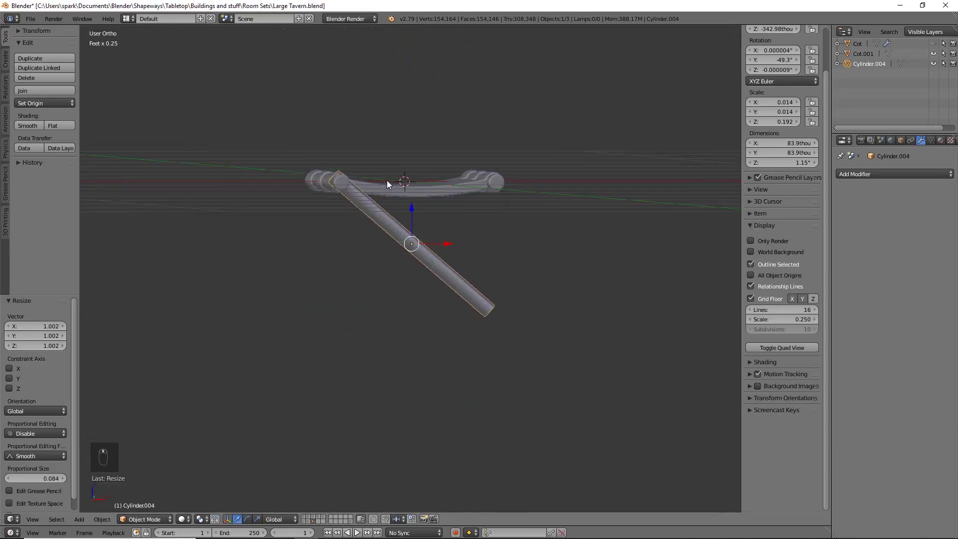
{"action": "key", "text": "shift+d"}
{"action": "right_click", "coordinate": [456, 177]}
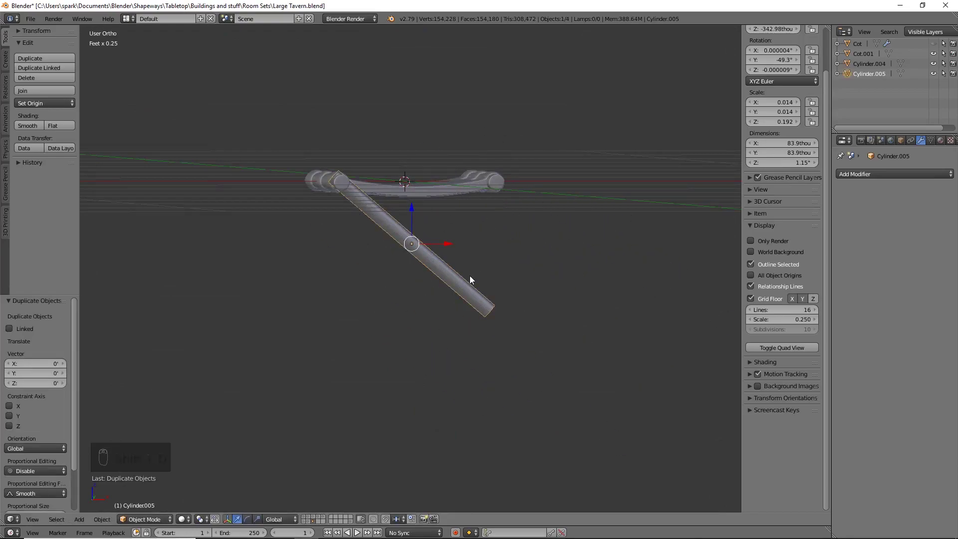
{"action": "key", "text": "KP_1"}
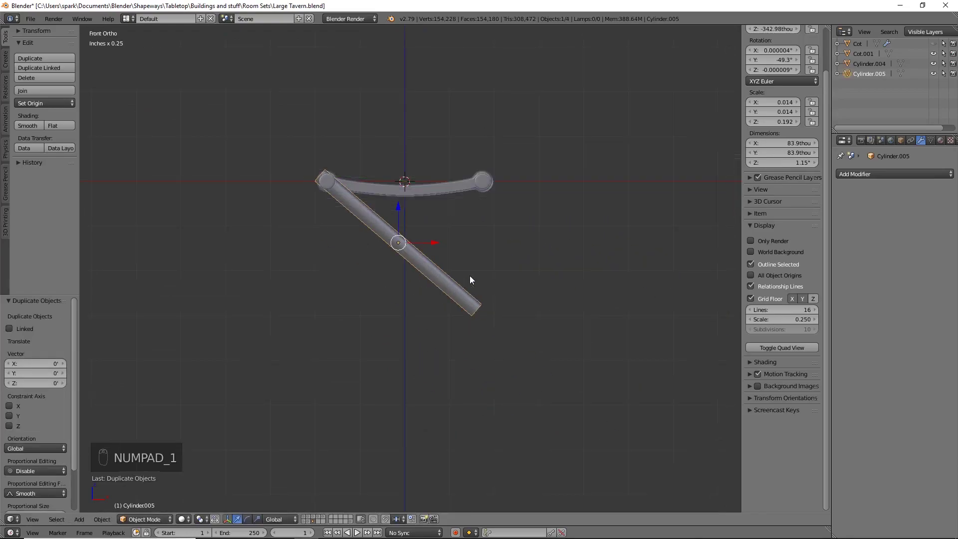
{"action": "type", "text": "r180"}
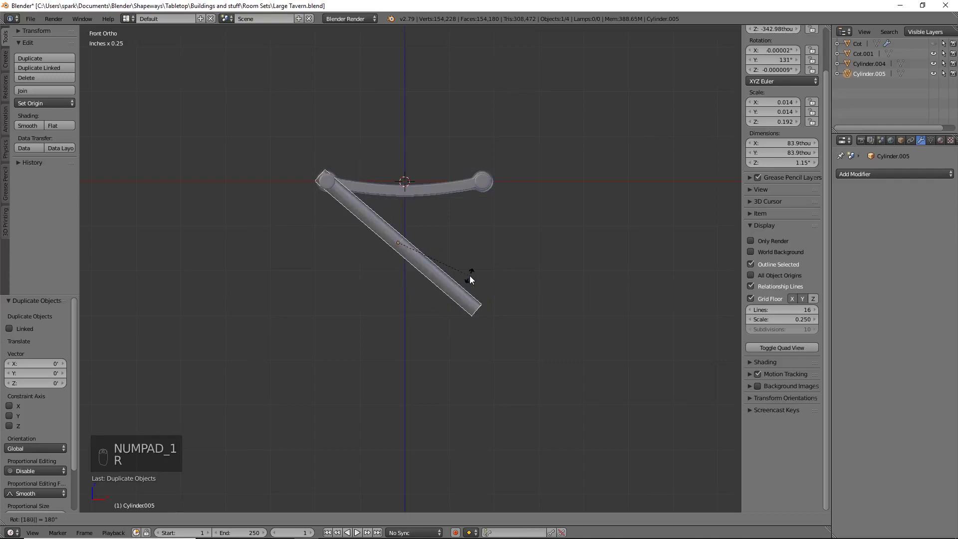
{"action": "type", "text": "r90"}
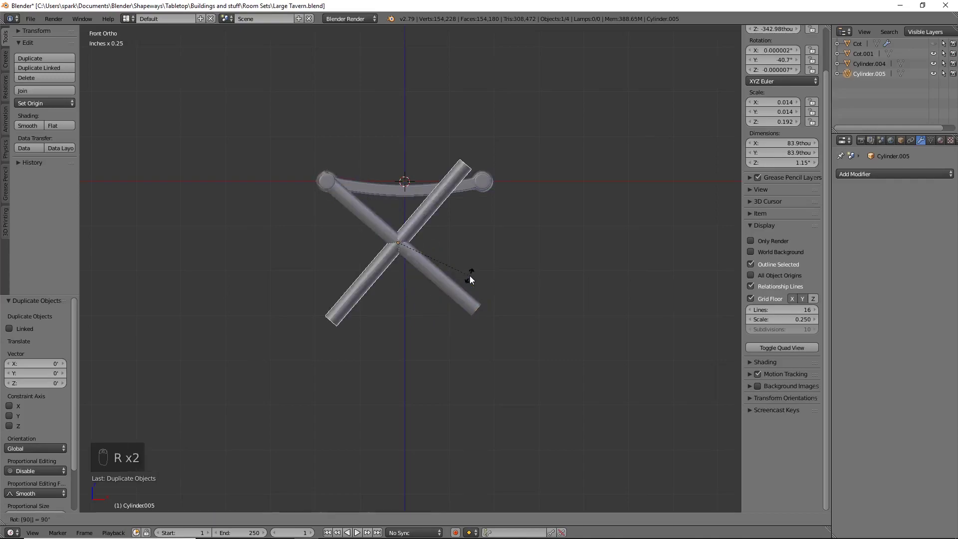
{"action": "key", "text": "Return"}
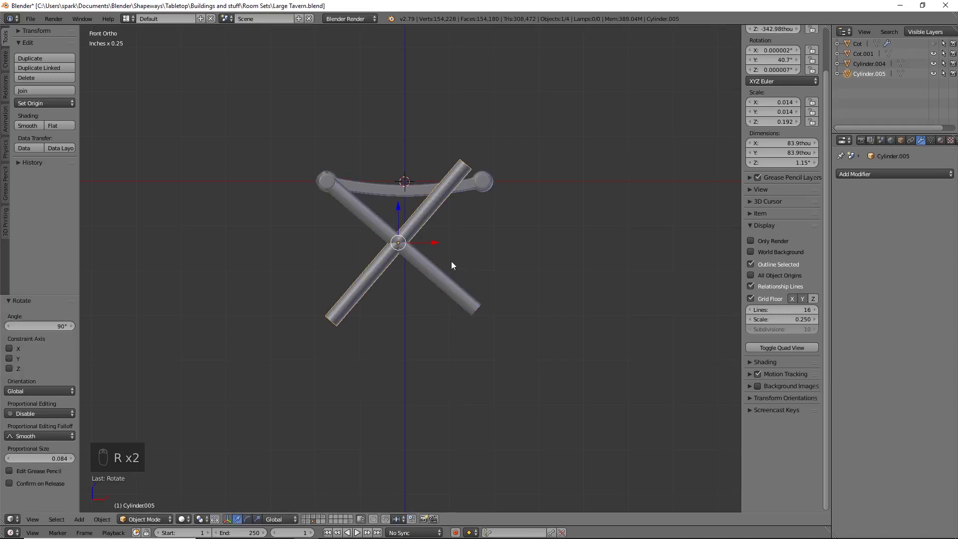
Rotate the copied leg a further 9.34° and shift it 75.3 thou along X so its upper end meets the opposite rod
{"action": "left_click_drag", "start_coordinate": [435, 241], "coordinate": [471, 251]}
{"action": "key", "text": "ctrl+z"}
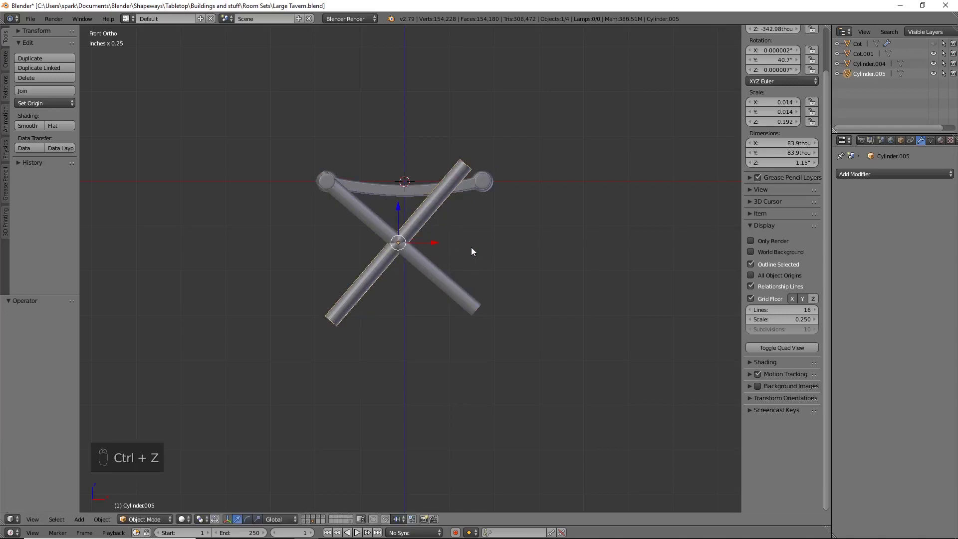
{"action": "key", "text": "r"}
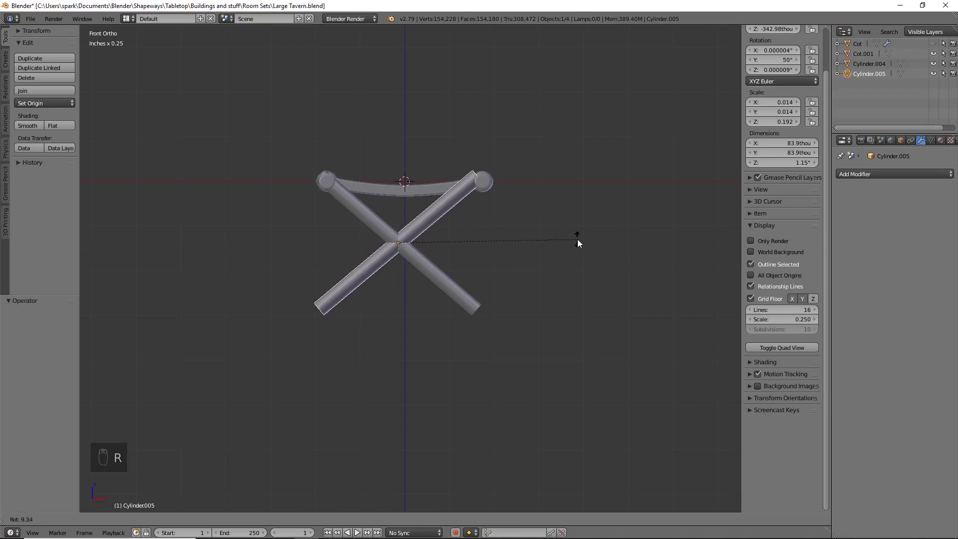
{"action": "left_click", "coordinate": [577, 238]}
{"action": "key", "text": "g"}
{"action": "key", "text": "x"}
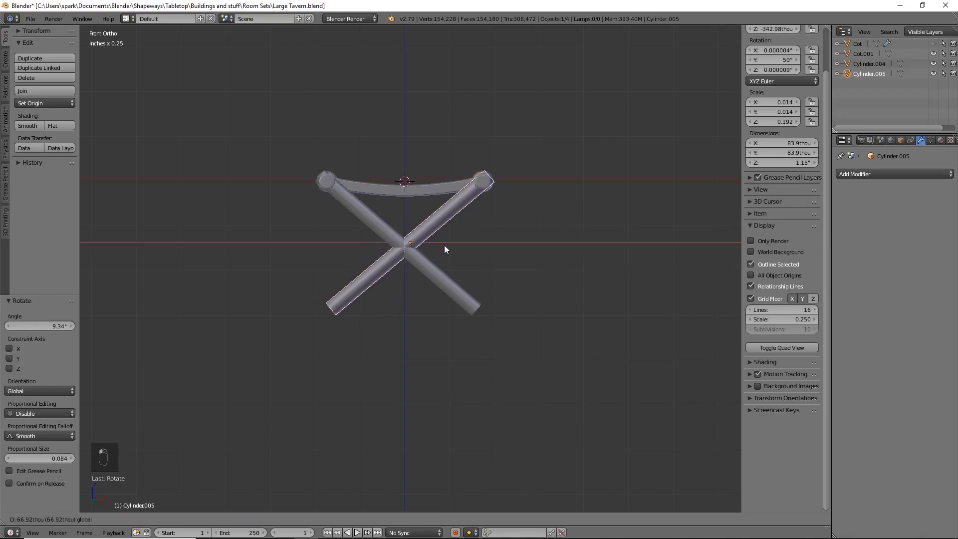
{"action": "left_click", "coordinate": [445, 250]}
Fine-tune the copied leg by rotating it -0.855° and nudging it -5.58 thou along X
{"action": "key", "text": "r"}
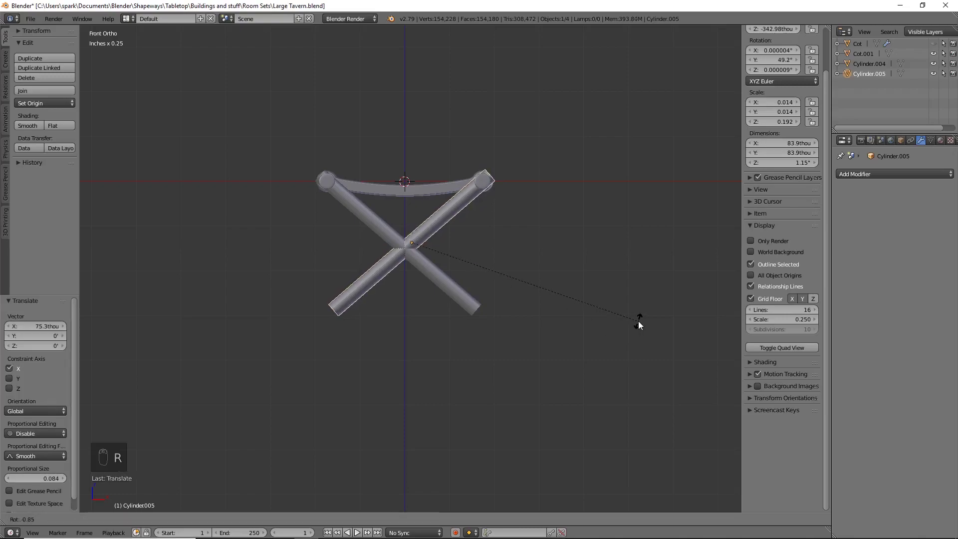
{"action": "left_click", "coordinate": [638, 322]}
{"action": "left_click_drag", "start_coordinate": [447, 242], "coordinate": [444, 242]}
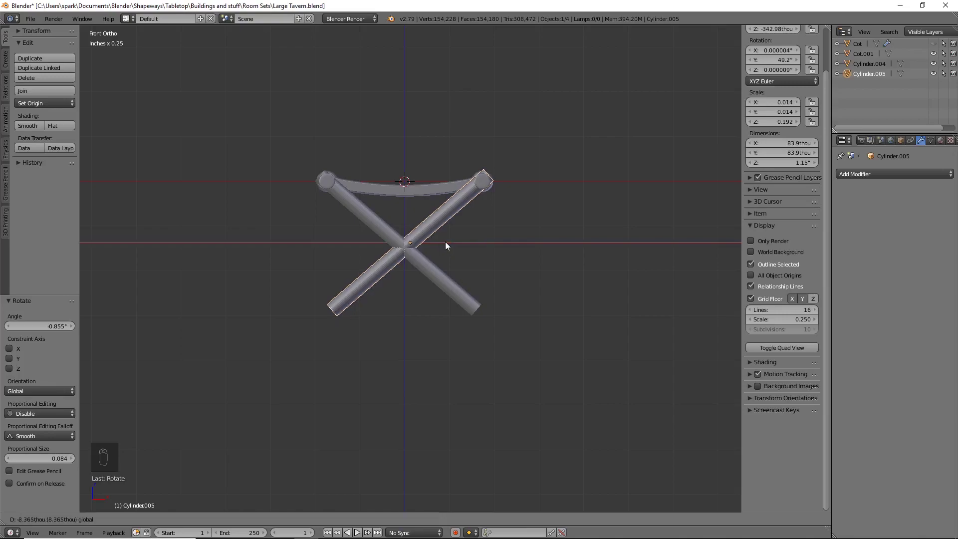
{"action": "left_click_drag", "start_coordinate": [445, 243], "coordinate": [444, 243]}
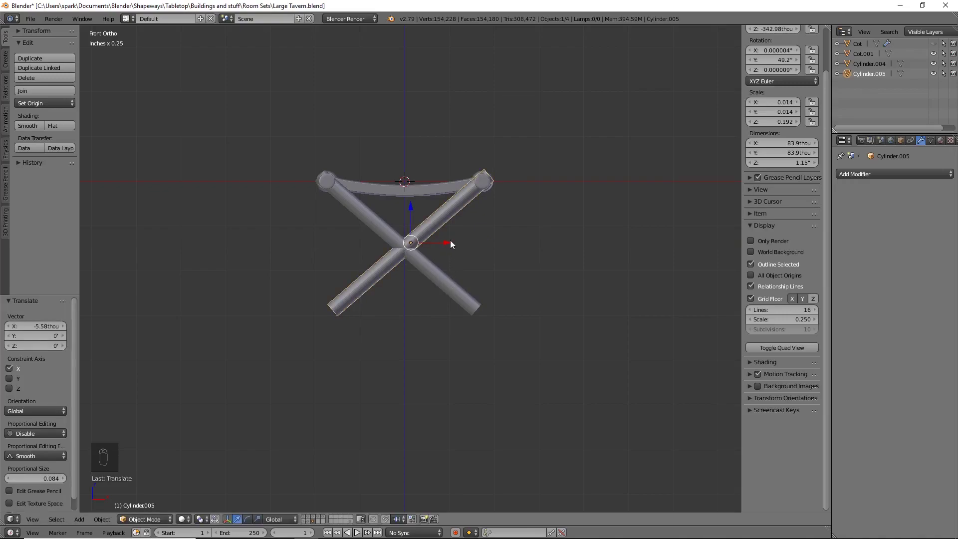
Add a Boolean modifier to the original leg, set it to Union with the crossing copy, and apply it
{"action": "right_click", "coordinate": [446, 283]}
{"action": "right_click", "coordinate": [426, 217]}
{"action": "right_click", "coordinate": [439, 275]}
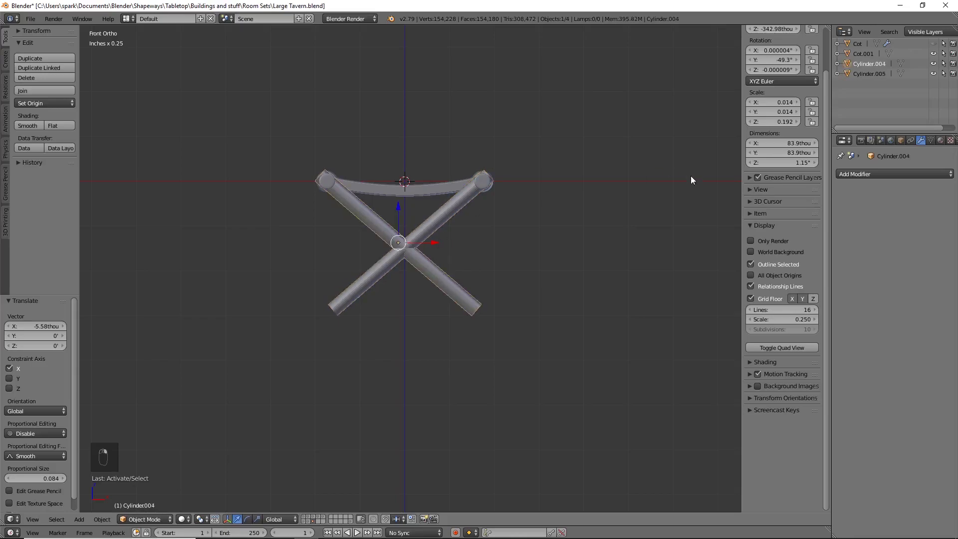
{"action": "left_click", "coordinate": [894, 174]}
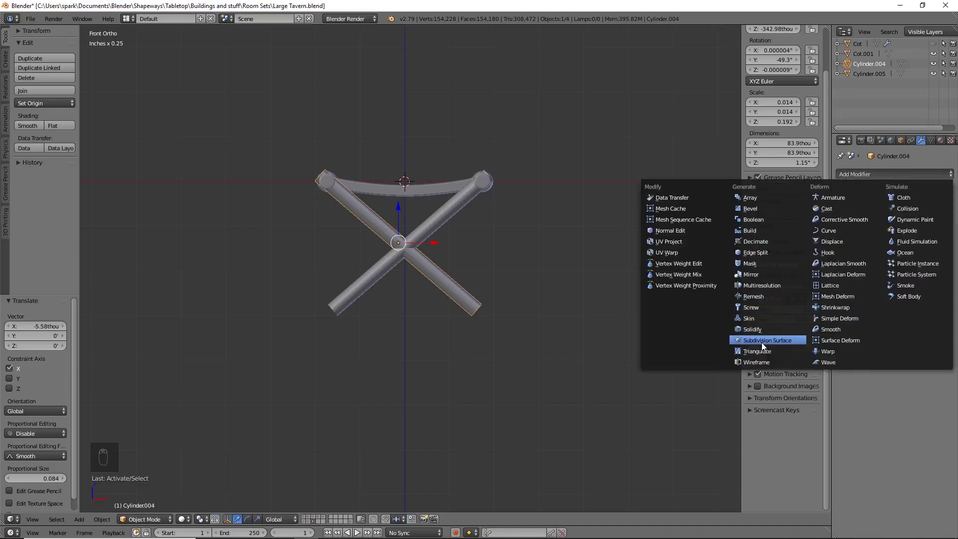
{"action": "left_click", "coordinate": [793, 219]}
{"action": "left_click", "coordinate": [865, 229]}
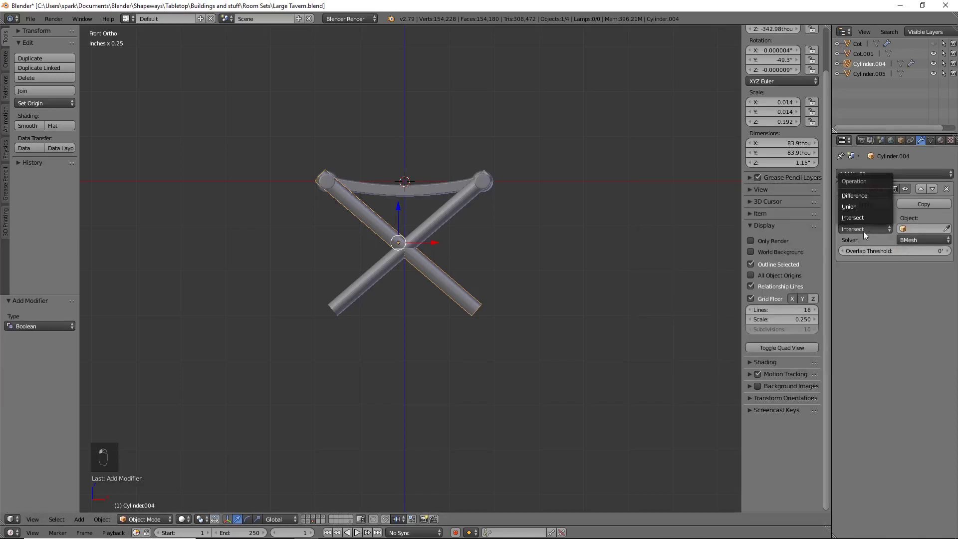
{"action": "left_click", "coordinate": [854, 206]}
{"action": "left_click", "coordinate": [946, 229]}
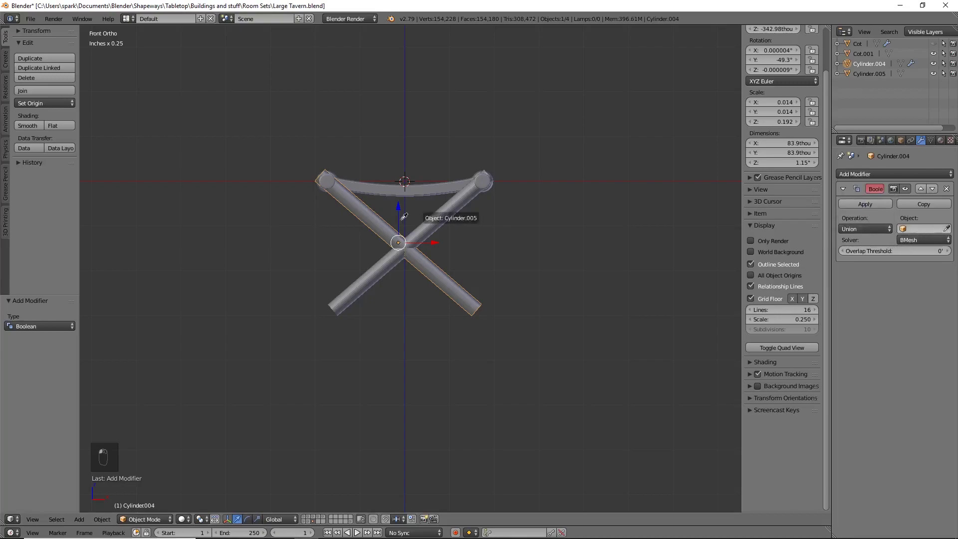
{"action": "left_click", "coordinate": [434, 219]}
{"action": "left_click", "coordinate": [858, 205]}
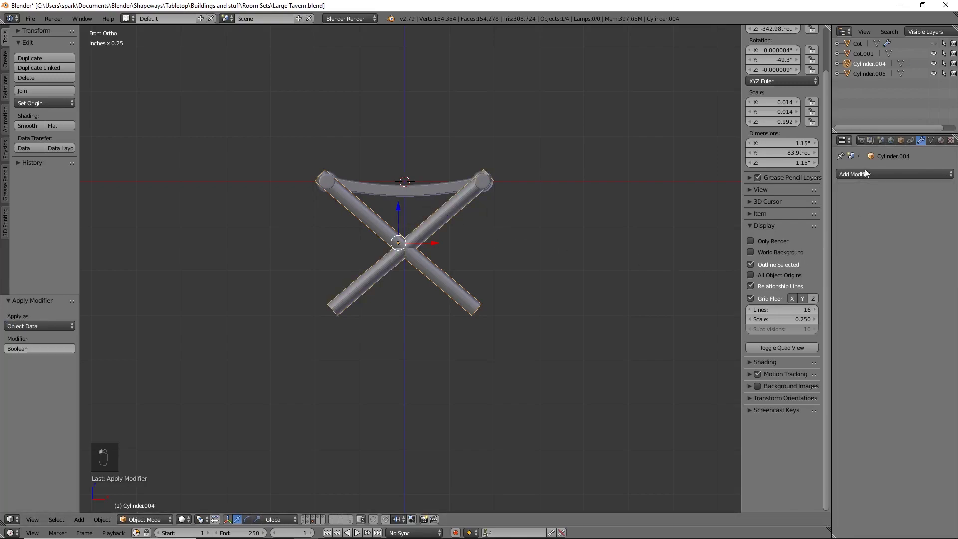
Examine the merged legs' mesh at the crossing joint in Edit Mode, in wireframe and solid shading
{"action": "key", "text": "Tab"}
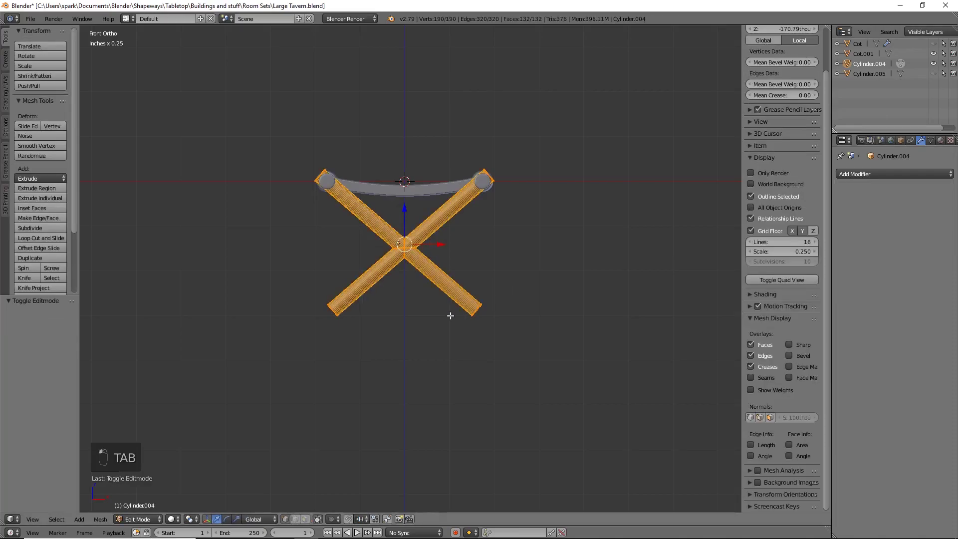
{"action": "key", "text": "KP_Decimal"}
{"action": "scroll", "coordinate": [467, 296], "scroll_direction": "up", "scroll_amount": 1}
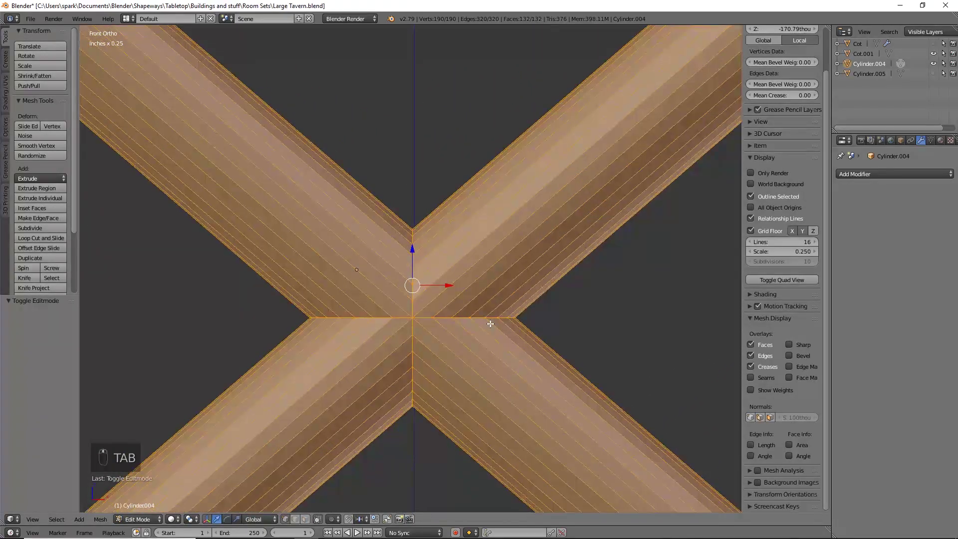
{"action": "key", "text": "z"}
{"action": "mouse_move", "coordinate": [499, 333]}
{"action": "middle_mouse_down"}
{"action": "mouse_move", "coordinate": [489, 336]}
{"action": "mouse_move", "coordinate": [497, 332]}
{"action": "middle_mouse_up"}
{"action": "key", "text": "z"}
{"action": "scroll", "coordinate": [494, 319], "scroll_direction": "down", "scroll_amount": 5}
{"action": "key", "text": "KP_1"}
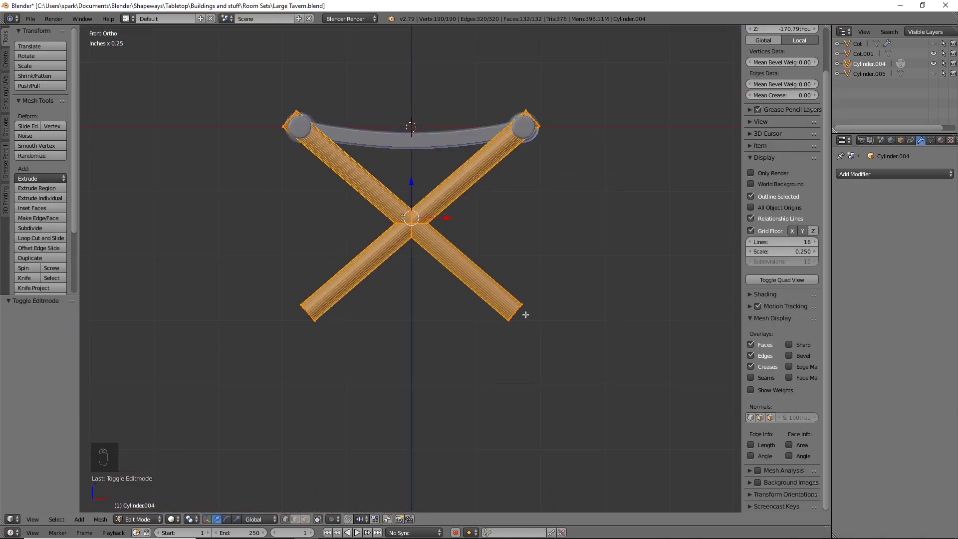
Select the lowest vertices of both bottom leg ends in wireframe and flatten them by scaling to 0 along Z
{"action": "scroll", "coordinate": [525, 315], "scroll_direction": "up", "scroll_amount": 3}
{"action": "scroll", "coordinate": [519, 304], "scroll_direction": "up", "scroll_amount": 2}
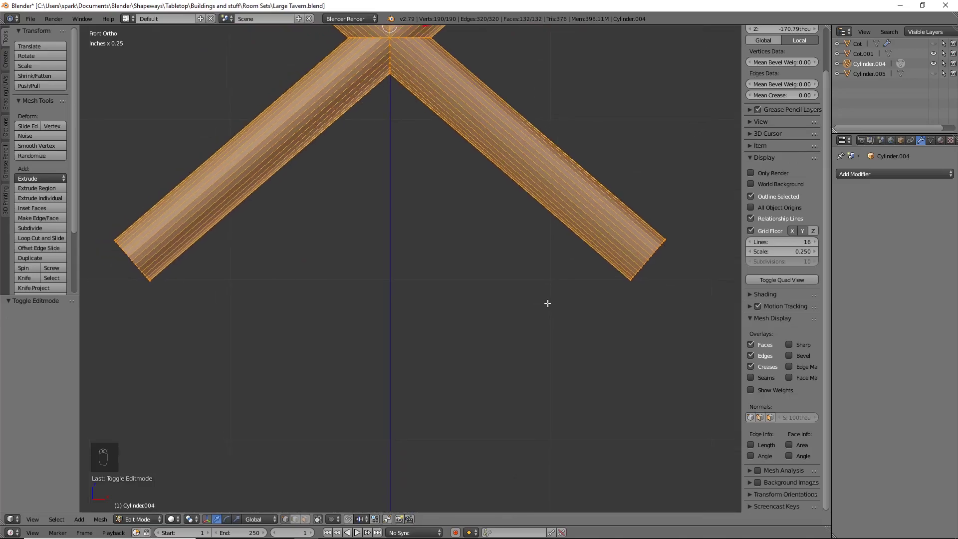
{"action": "key", "text": "a"}
{"action": "key", "text": "b"}
{"action": "right_click", "coordinate": [192, 299]}
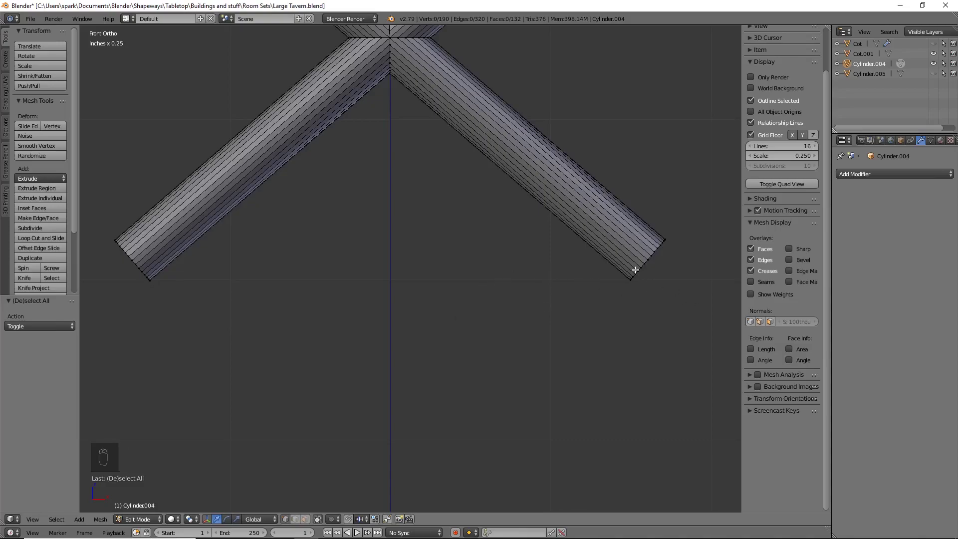
{"action": "key", "text": "z"}
{"action": "key", "text": "b"}
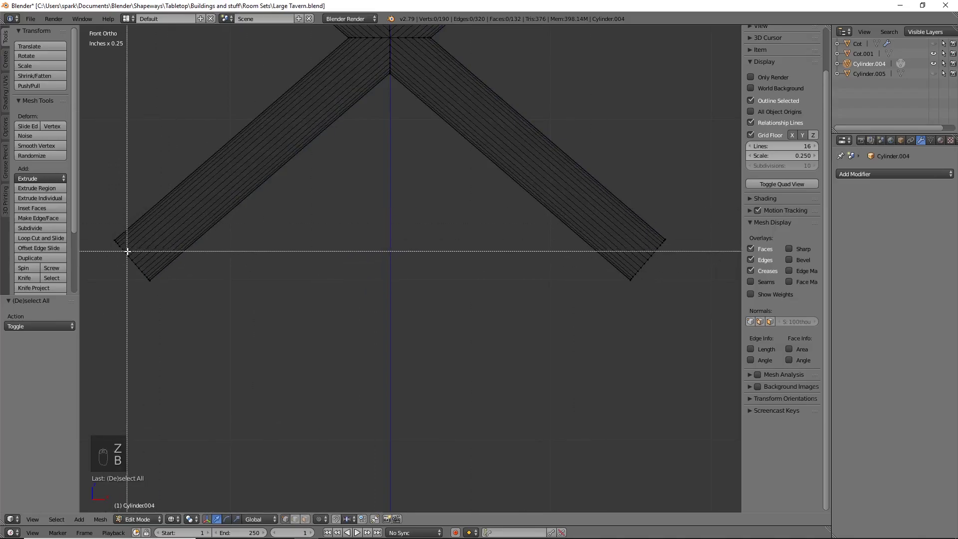
{"action": "left_click_drag", "start_coordinate": [137, 257], "coordinate": [642, 295]}
{"action": "type", "text": "s"}
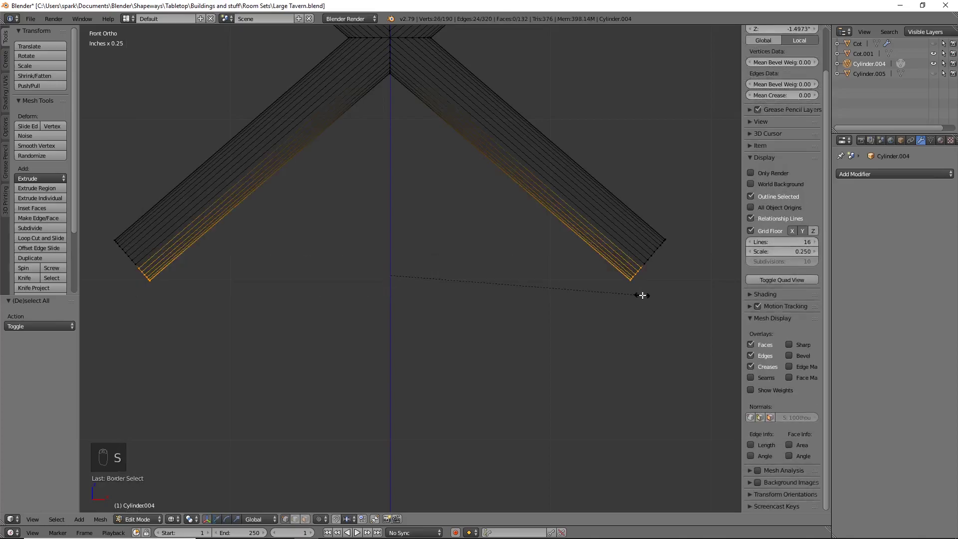
{"action": "type", "text": "z"}
{"action": "type", "text": "0"}
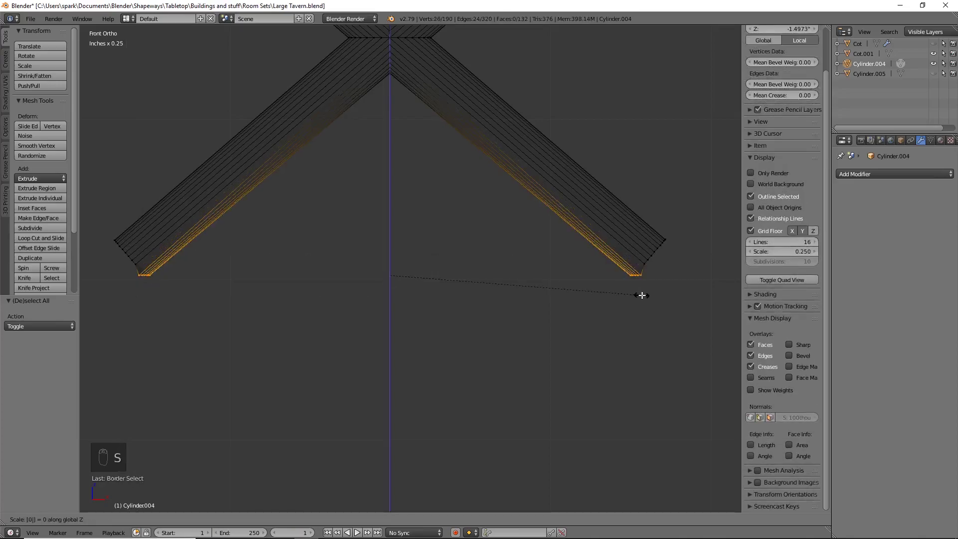
{"action": "left_click", "coordinate": [641, 295]}
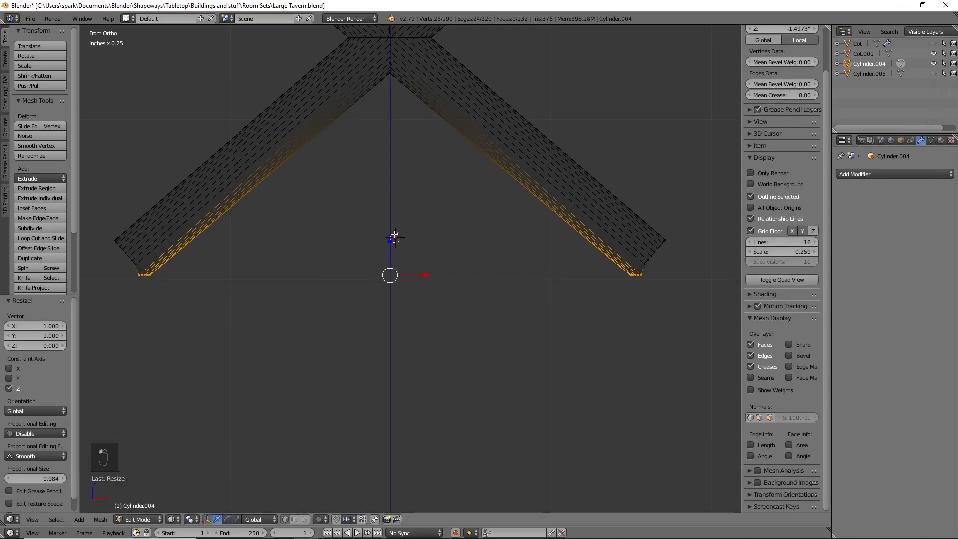
Raise the flattened foot vertices 17.1 thou in Z, add the adjacent rim vertices to the selection, and scale them all to 0 along Z
{"action": "left_click_drag", "start_coordinate": [393, 234], "coordinate": [394, 225]}
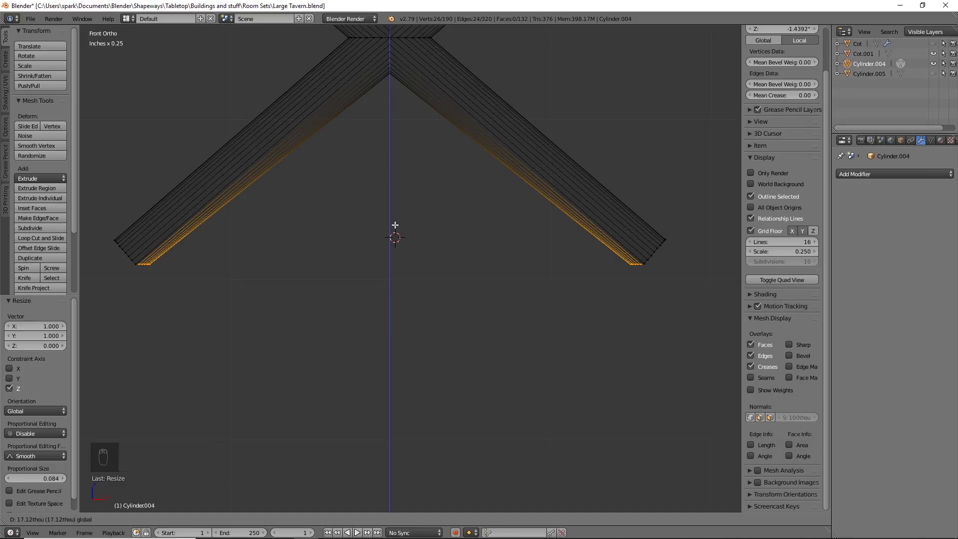
{"action": "left_click_drag", "start_coordinate": [396, 225], "coordinate": [396, 225]}
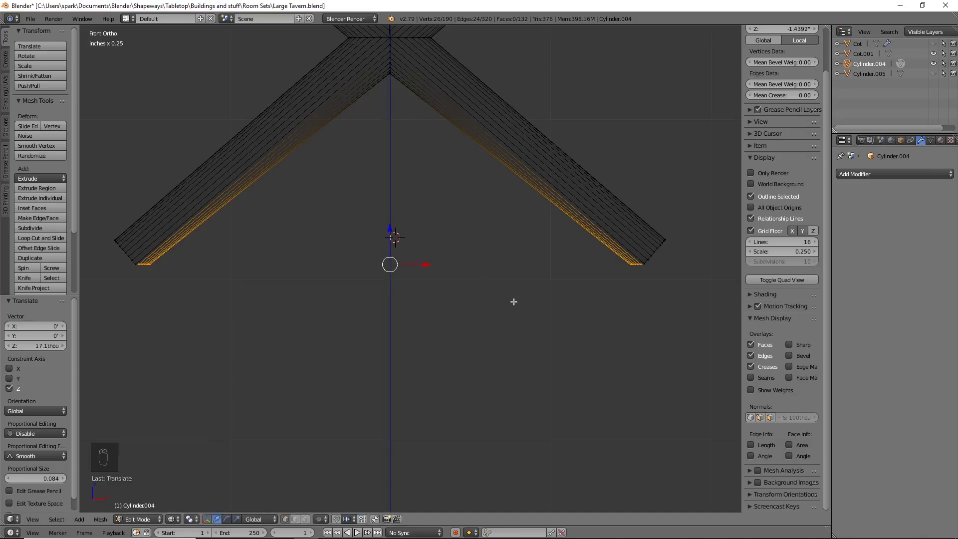
{"action": "key", "text": "b"}
{"action": "left_click_drag", "start_coordinate": [134, 243], "coordinate": [649, 286]}
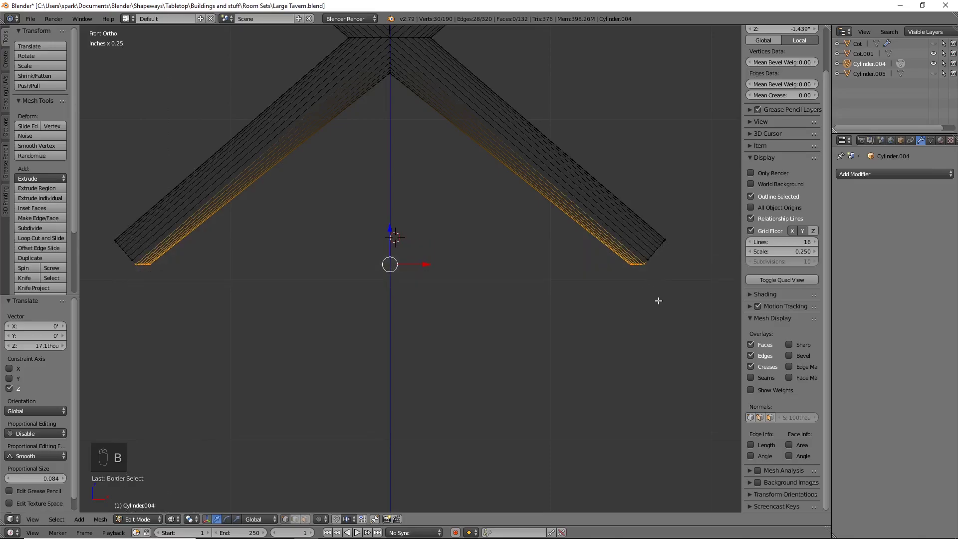
{"action": "key", "text": "s"}
{"action": "key", "text": "z"}
{"action": "key", "text": "0"}
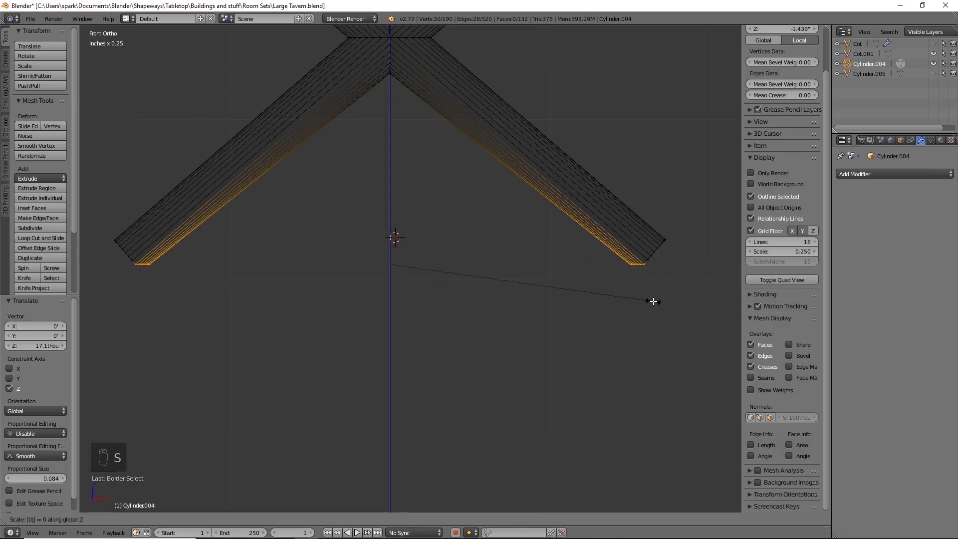
{"action": "key", "text": "Return"}
{"action": "key", "text": "z"}
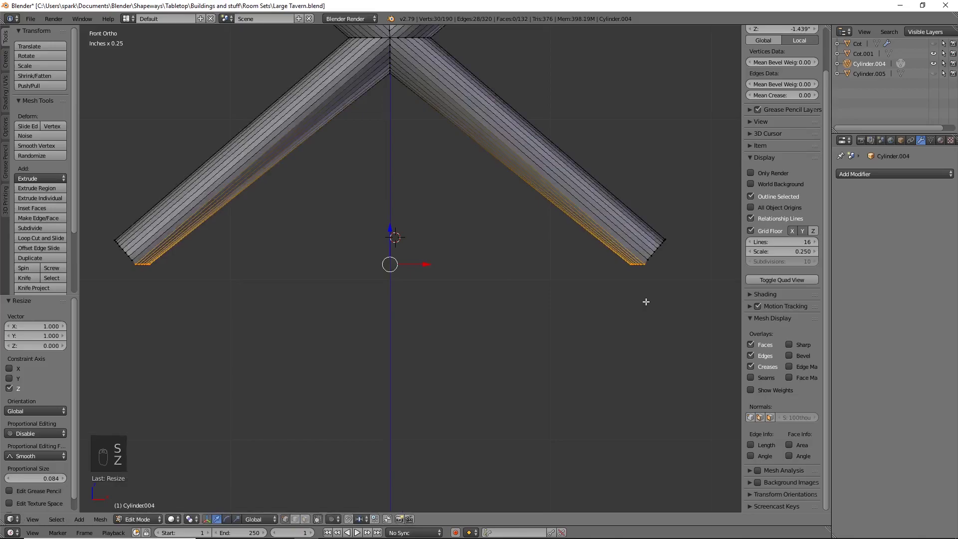
{"action": "mouse_move", "coordinate": [639, 324]}
{"action": "middle_mouse_down"}
{"action": "mouse_move", "coordinate": [604, 327]}
{"action": "mouse_move", "coordinate": [597, 306]}
{"action": "mouse_move", "coordinate": [318, 228]}
{"action": "mouse_move", "coordinate": [455, 368]}
{"action": "mouse_move", "coordinate": [481, 337]}
{"action": "mouse_move", "coordinate": [510, 214]}
{"action": "mouse_move", "coordinate": [502, 275]}
{"action": "middle_mouse_up"}
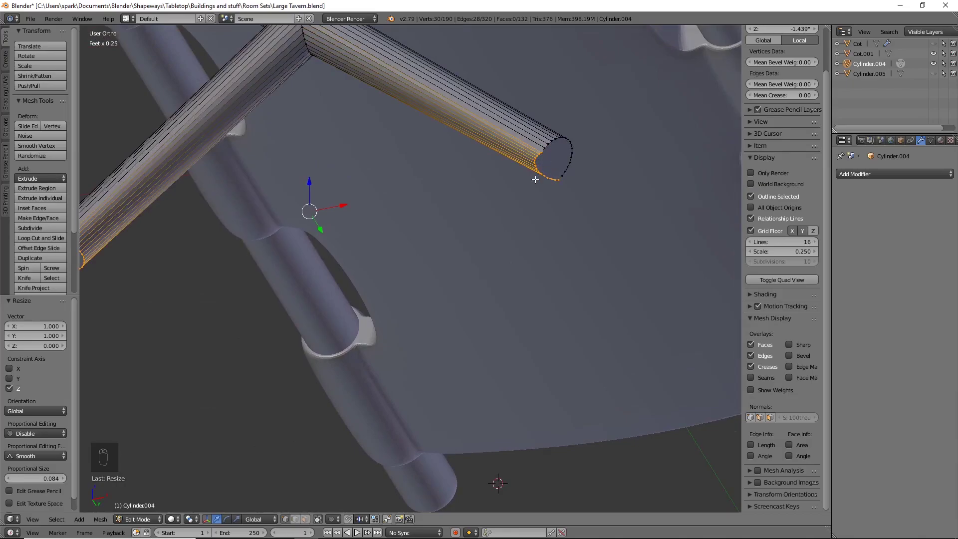
Duplicate the crossed legs object and move the copy along Y to the opposite end of the cot
{"action": "scroll", "coordinate": [535, 179], "scroll_direction": "down", "scroll_amount": 4}
{"action": "middle_click_drag", "start_coordinate": [439, 216], "coordinate": [531, 373]}
{"action": "scroll", "coordinate": [474, 302], "scroll_direction": "down", "scroll_amount": 2}
{"action": "key", "text": "Tab"}
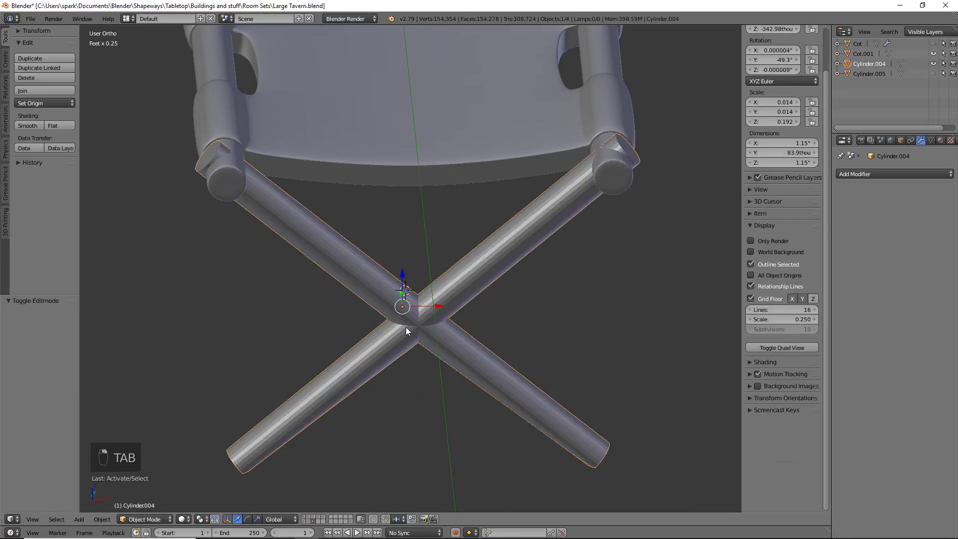
{"action": "key", "text": "shift+d"}
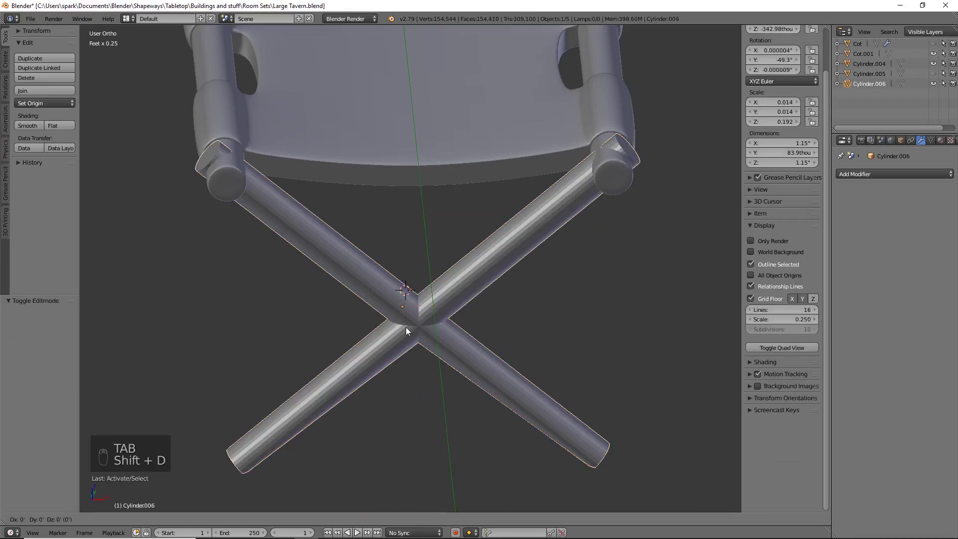
{"action": "right_click", "coordinate": [405, 327]}
{"action": "scroll", "coordinate": [404, 327], "scroll_direction": "down", "scroll_amount": 3}
{"action": "key", "text": "KP_7"}
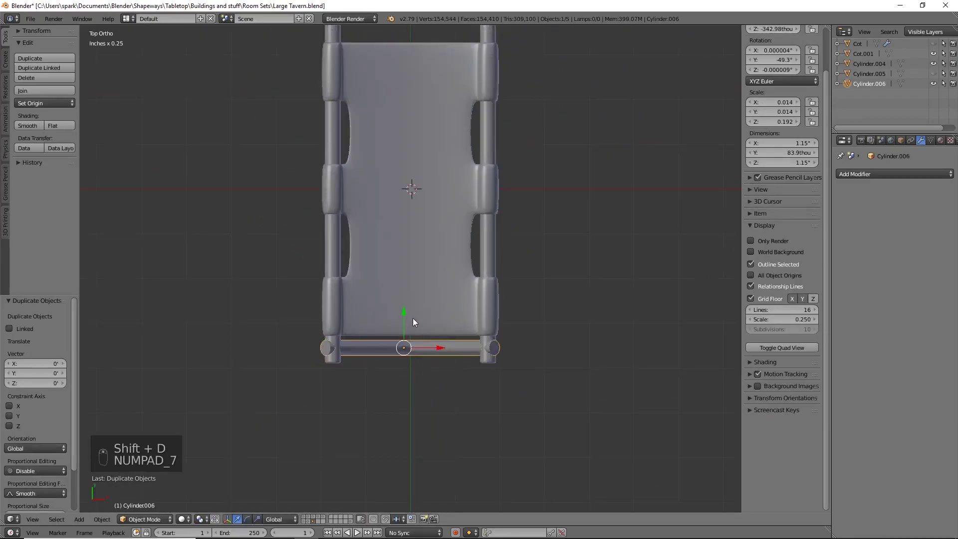
{"action": "key", "text": "g"}
{"action": "left_click", "coordinate": [401, 71]}
{"action": "middle_click_drag", "start_coordinate": [401, 72], "coordinate": [403, 194], "text": "shift"}
{"action": "left_click_drag", "start_coordinate": [403, 195], "coordinate": [408, 118]}
Add a Boolean modifier set to Union to the cot frame and make a copy of that modifier
{"action": "right_click", "coordinate": [425, 265]}
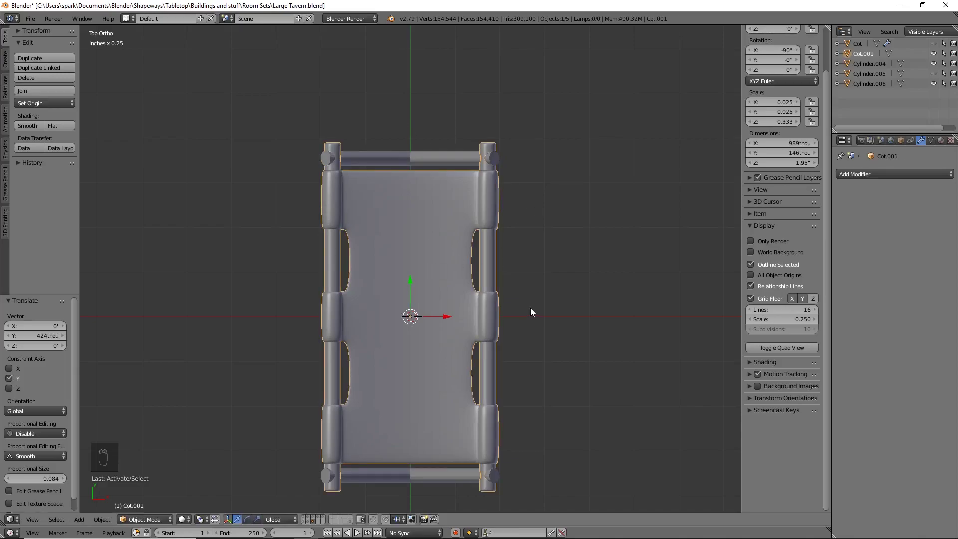
{"action": "left_click", "coordinate": [870, 174]}
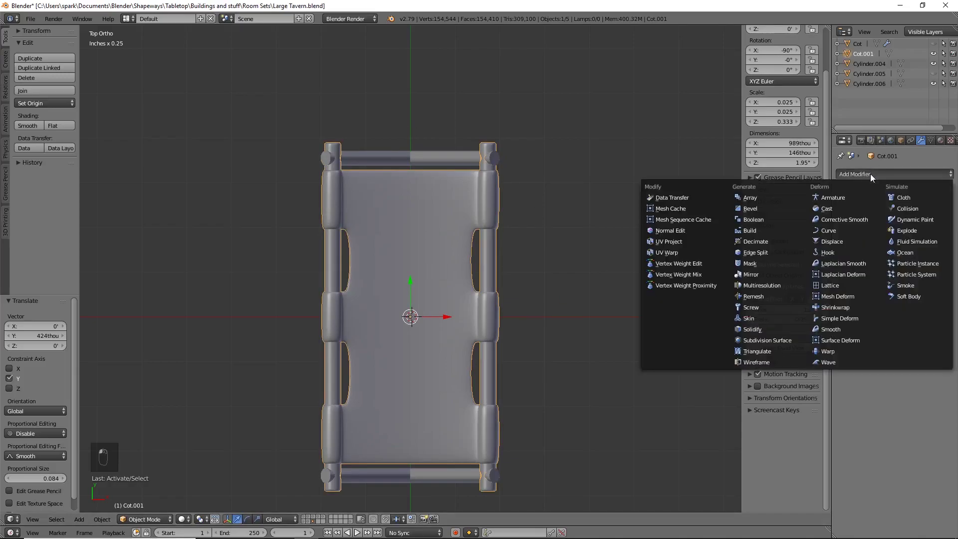
{"action": "left_click", "coordinate": [765, 222]}
{"action": "left_click", "coordinate": [865, 228]}
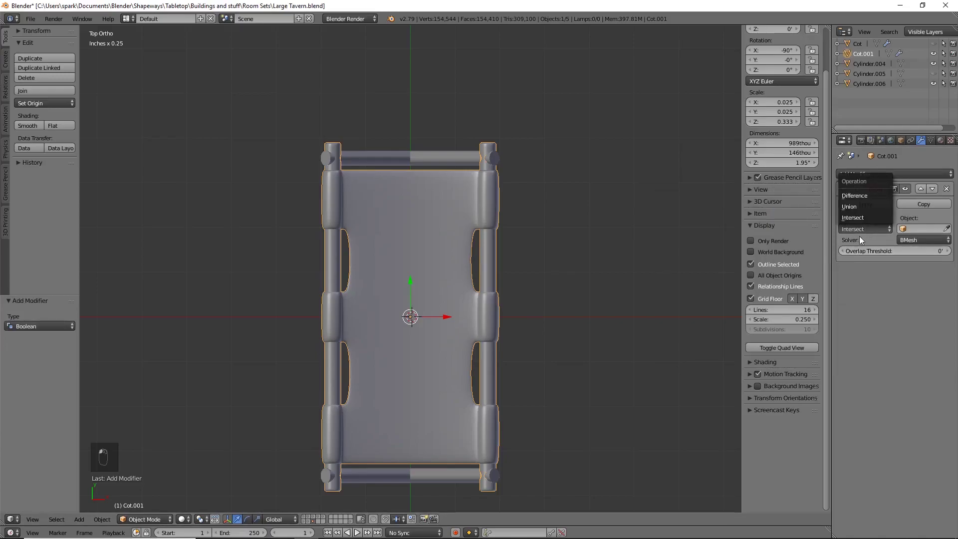
{"action": "left_click", "coordinate": [852, 207]}
{"action": "left_click", "coordinate": [920, 201]}
Assign the leg copy Cylinder.006 to the first Boolean modifier and the original legs Cylinder.004 to the second
{"action": "left_click", "coordinate": [946, 228]}
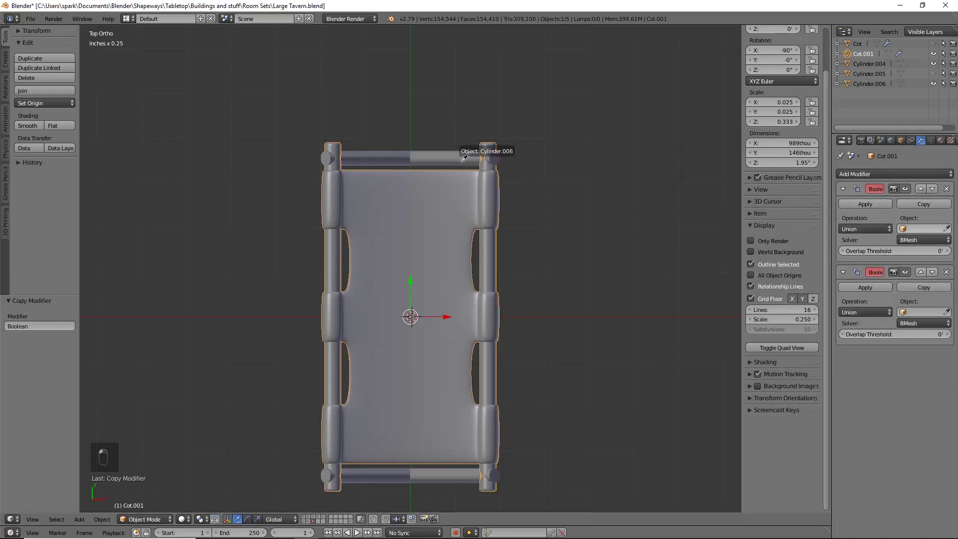
{"action": "left_click", "coordinate": [464, 158]}
{"action": "left_click", "coordinate": [946, 311]}
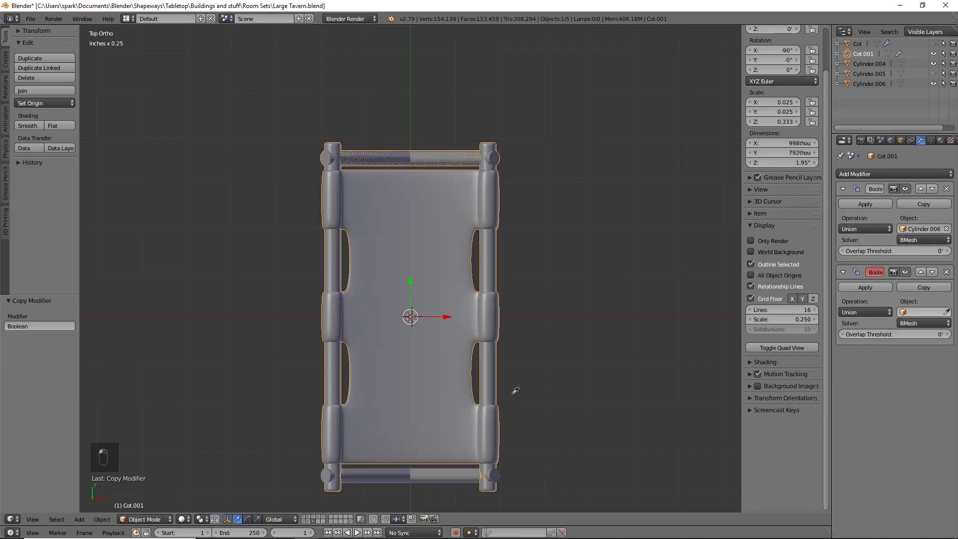
{"action": "left_click", "coordinate": [435, 475]}
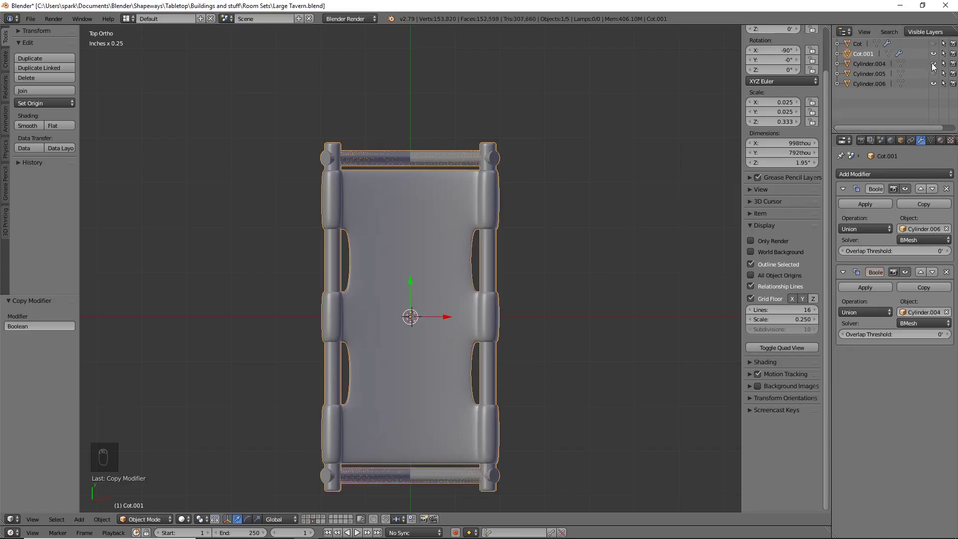
Hide both separate leg objects and apply both Boolean modifiers on the cot
{"action": "left_click", "coordinate": [933, 83]}
{"action": "left_click", "coordinate": [933, 63]}
{"action": "left_click", "coordinate": [856, 204]}
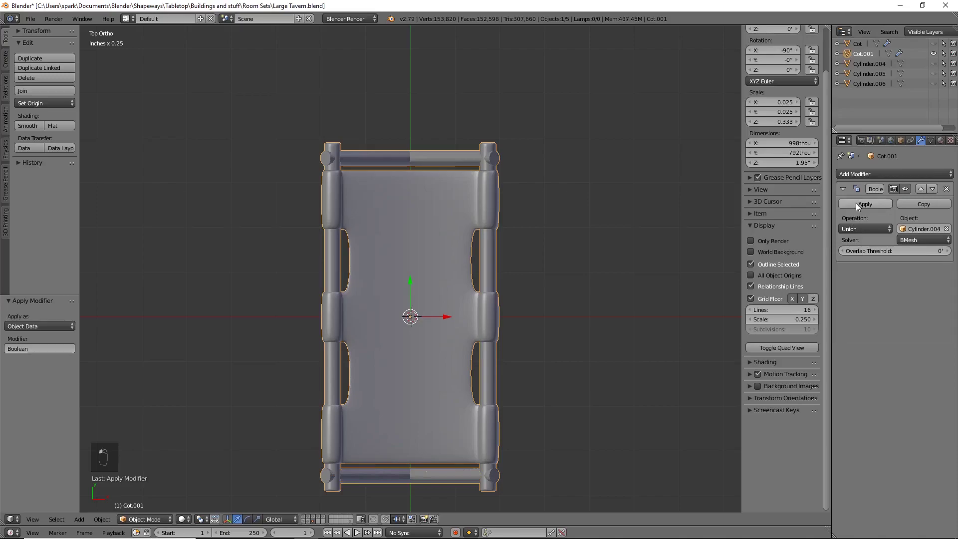
{"action": "left_click", "coordinate": [857, 204]}
Examine the cot's mesh where the legs join the side rods in Edit Mode, in wireframe and solid shading
{"action": "key", "text": "Tab"}
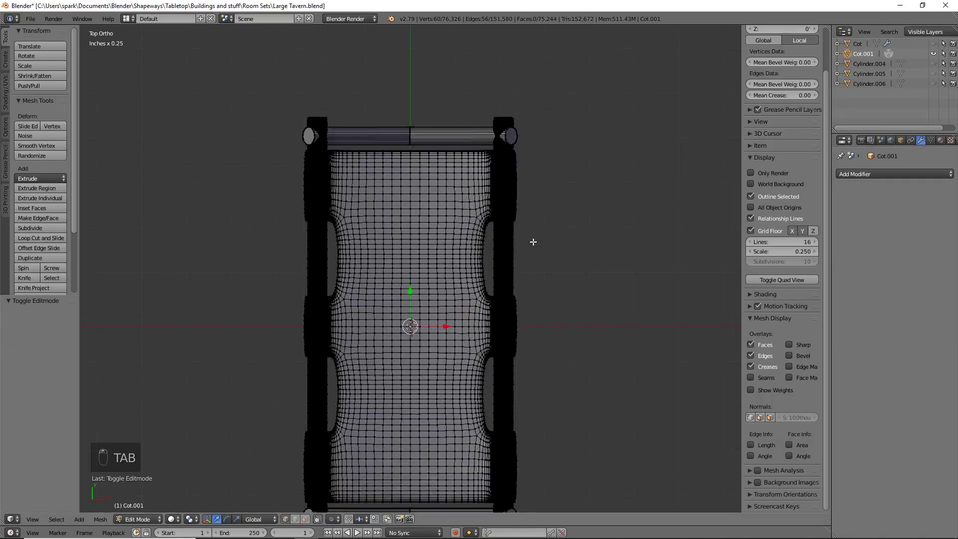
{"action": "scroll", "coordinate": [552, 100], "scroll_direction": "up", "scroll_amount": 5}
{"action": "middle_click_drag", "start_coordinate": [552, 101], "coordinate": [438, 393], "text": "shift"}
{"action": "scroll", "coordinate": [507, 310], "scroll_direction": "up", "scroll_amount": 4}
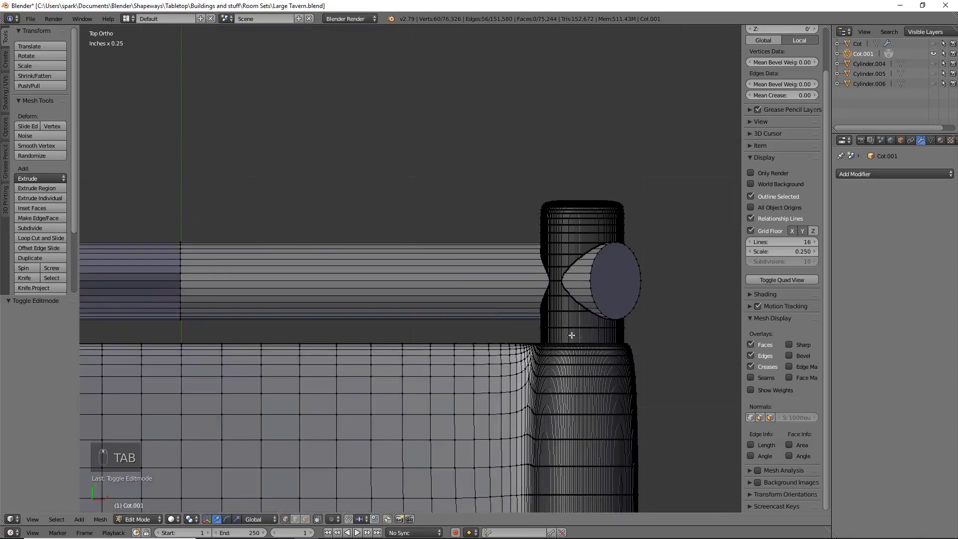
{"action": "middle_click_drag", "start_coordinate": [577, 335], "coordinate": [508, 321], "text": "shift"}
{"action": "key", "text": "z"}
{"action": "scroll", "coordinate": [519, 285], "scroll_direction": "up", "scroll_amount": 6}
{"action": "scroll", "coordinate": [516, 262], "scroll_direction": "up", "scroll_amount": 1}
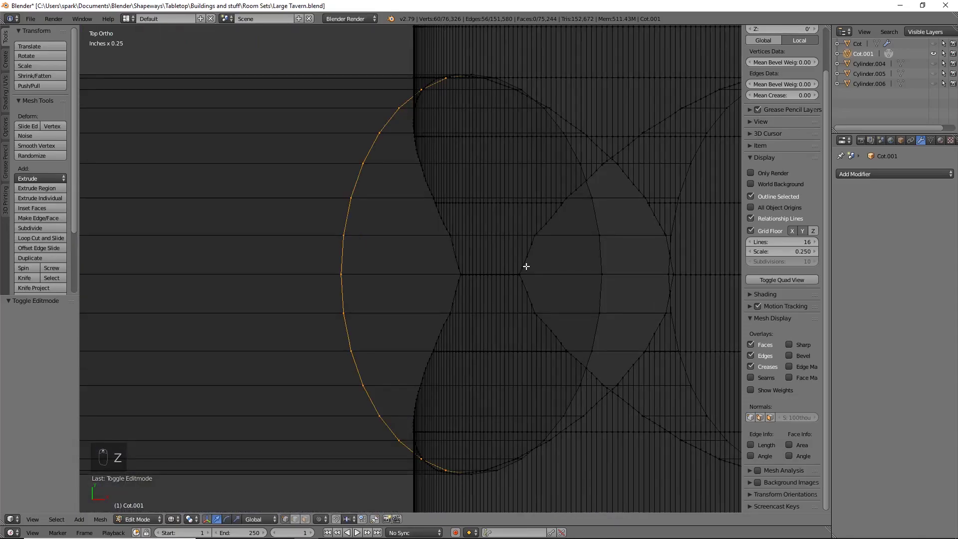
{"action": "middle_click_drag", "start_coordinate": [526, 266], "coordinate": [552, 265]}
{"action": "scroll", "coordinate": [552, 265], "scroll_direction": "down", "scroll_amount": 8}
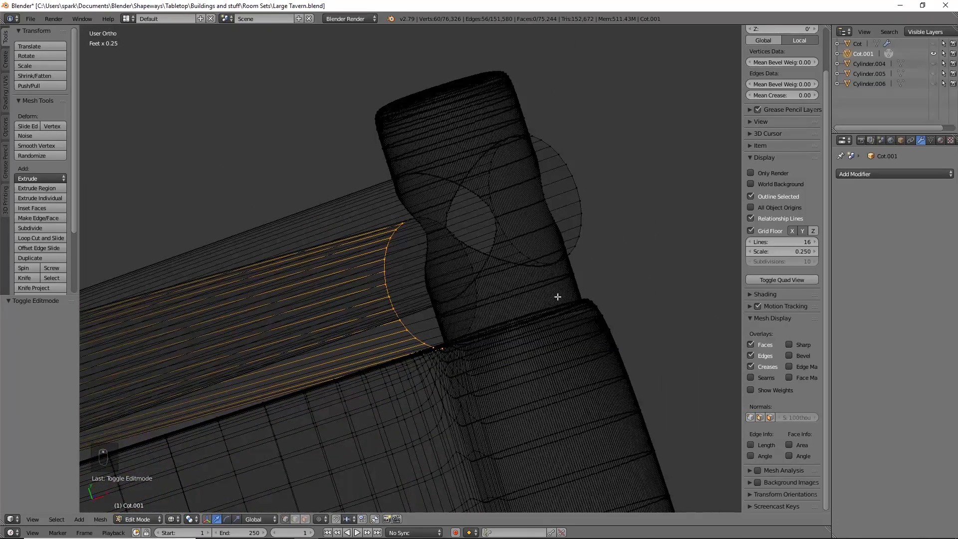
{"action": "key", "text": "z"}
{"action": "middle_click_drag", "start_coordinate": [578, 361], "coordinate": [471, 204]}
{"action": "key", "text": "z"}
{"action": "scroll", "coordinate": [471, 204], "scroll_direction": "down", "scroll_amount": 5}
{"action": "key", "text": "Tab"}
{"action": "scroll", "coordinate": [471, 205], "scroll_direction": "down", "scroll_amount": 9}
{"action": "mouse_move", "coordinate": [325, 272]}
{"action": "middle_mouse_down", "text": "shift"}
{"action": "mouse_move", "coordinate": [424, 316]}
{"action": "mouse_move", "coordinate": [463, 295]}
{"action": "mouse_move", "coordinate": [466, 229]}
{"action": "mouse_move", "coordinate": [432, 223]}
{"action": "mouse_move", "coordinate": [473, 219]}
{"action": "mouse_move", "coordinate": [493, 223]}
{"action": "mouse_move", "coordinate": [525, 269]}
{"action": "middle_mouse_up", "text": "shift"}
{"action": "key", "text": "z"}
Move the merged cot to the first layer and display that layer with the tavern room set
{"action": "key", "text": "m"}
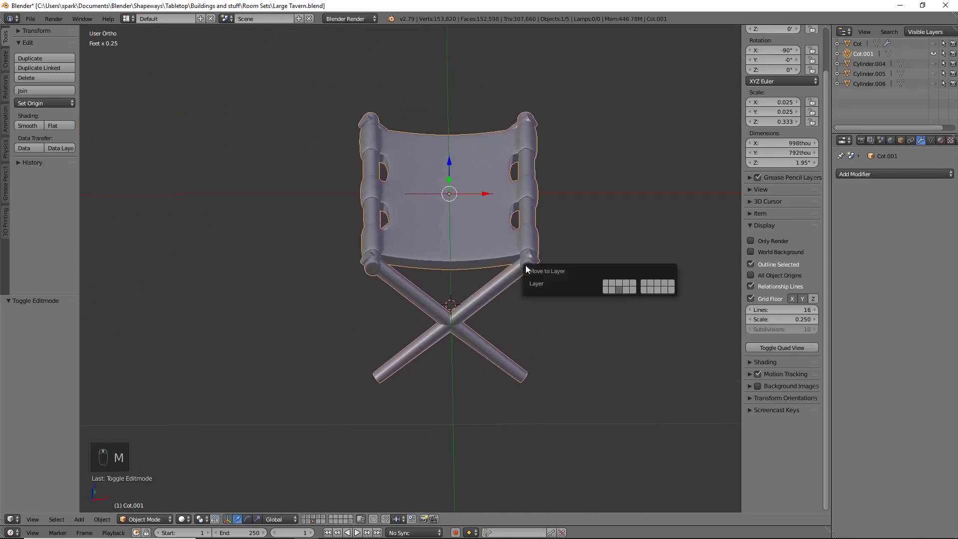
{"action": "left_click", "coordinate": [607, 283]}
{"action": "left_click", "coordinate": [304, 517]}
Raise the cot along Z in the front view to a height of about 1.02 inches
{"action": "scroll", "coordinate": [397, 351], "scroll_direction": "down", "scroll_amount": 9}
{"action": "middle_click_drag", "start_coordinate": [406, 334], "coordinate": [441, 356]}
{"action": "key", "text": "KP_1"}
{"action": "middle_click_drag", "start_coordinate": [457, 296], "coordinate": [406, 341], "text": "shift"}
{"action": "left_click_drag", "start_coordinate": [370, 267], "coordinate": [382, 234]}
Place the cot from the top view over the small stone-tiled alcove, alongside its right-hand wall
{"action": "key", "text": "KP_7"}
{"action": "middle_click_drag", "start_coordinate": [411, 273], "coordinate": [331, 287], "text": "shift"}
{"action": "left_click_drag", "start_coordinate": [324, 278], "coordinate": [557, 447]}
{"action": "left_click_drag", "start_coordinate": [524, 412], "coordinate": [525, 421]}
{"action": "scroll", "coordinate": [549, 380], "scroll_direction": "up", "scroll_amount": 5}
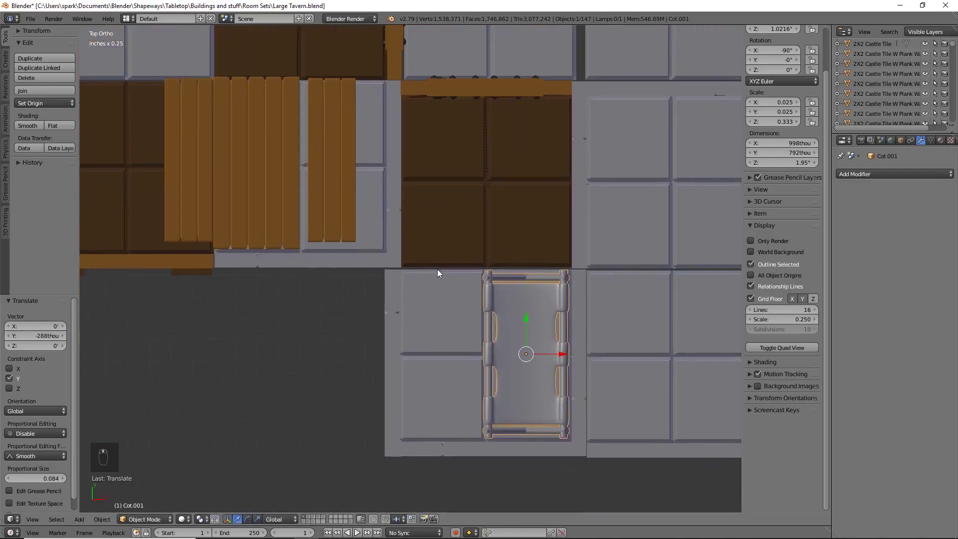
{"action": "middle_click_drag", "start_coordinate": [476, 304], "coordinate": [446, 270], "text": "shift"}
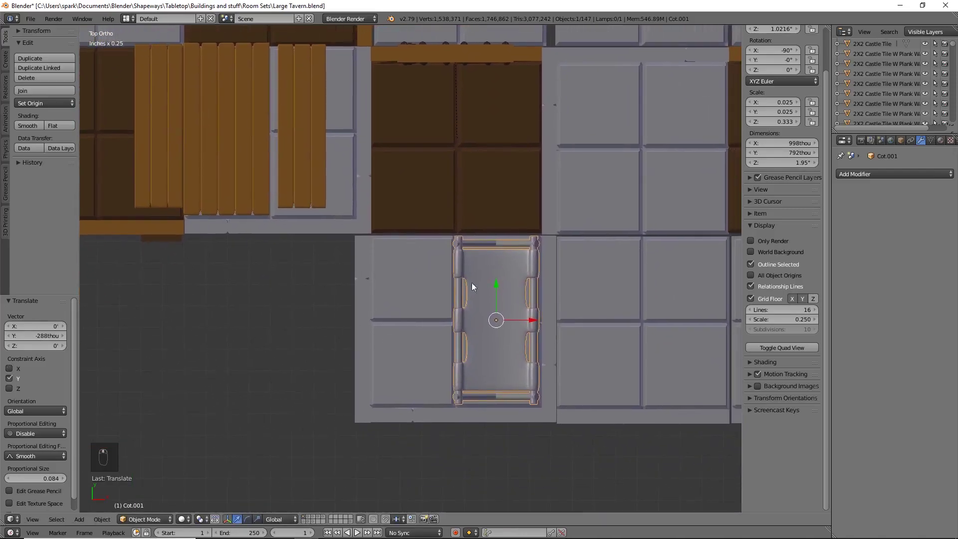
{"action": "left_click_drag", "start_coordinate": [538, 320], "coordinate": [539, 321]}
{"action": "left_click_drag", "start_coordinate": [499, 283], "coordinate": [499, 283]}
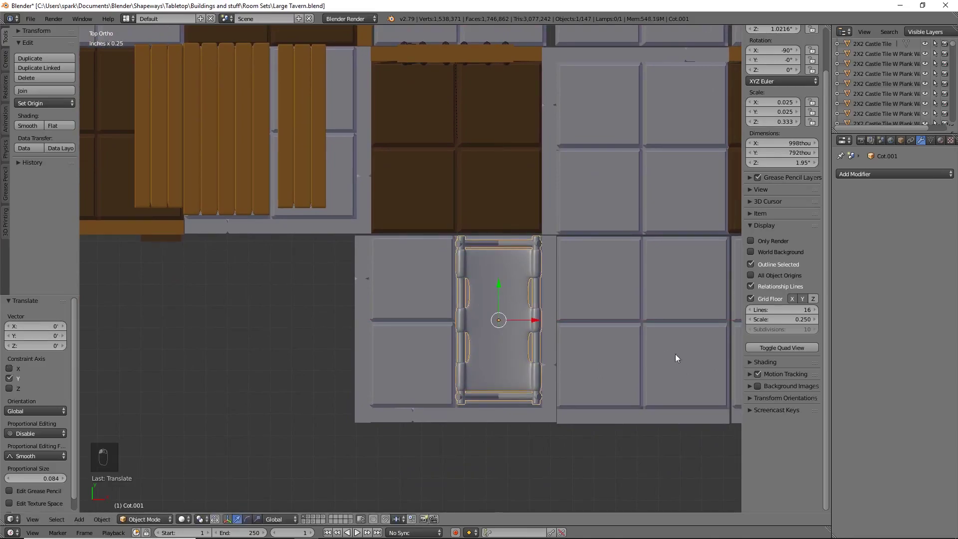
Scale the cot to about 0.946 in X and Y, leaving Z locked
{"action": "key", "text": "s"}
{"action": "key", "text": "shift+z"}
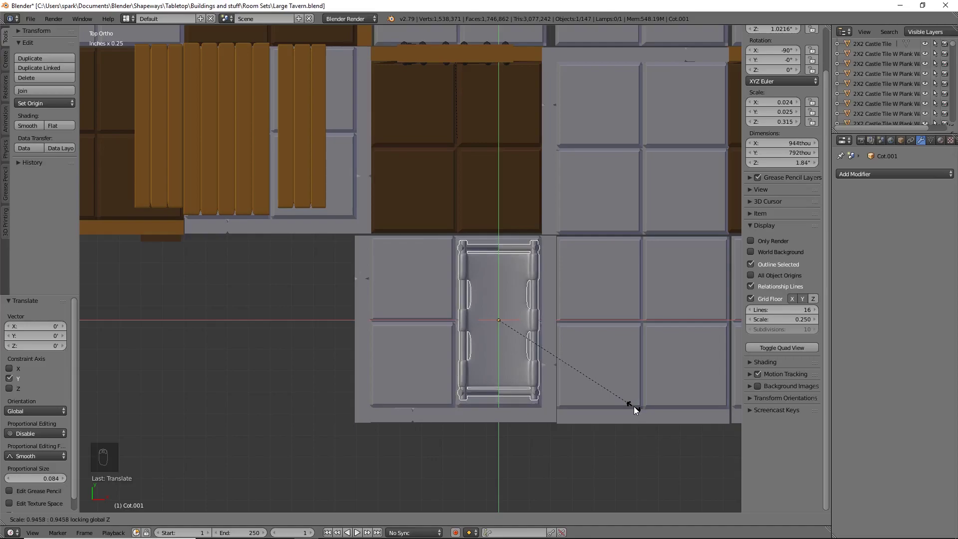
{"action": "left_click", "coordinate": [633, 406]}
Lower the cot 172 thou along Z toward the alcove floor and check its fit in the room
{"action": "middle_click_drag", "start_coordinate": [641, 458], "coordinate": [709, 421]}
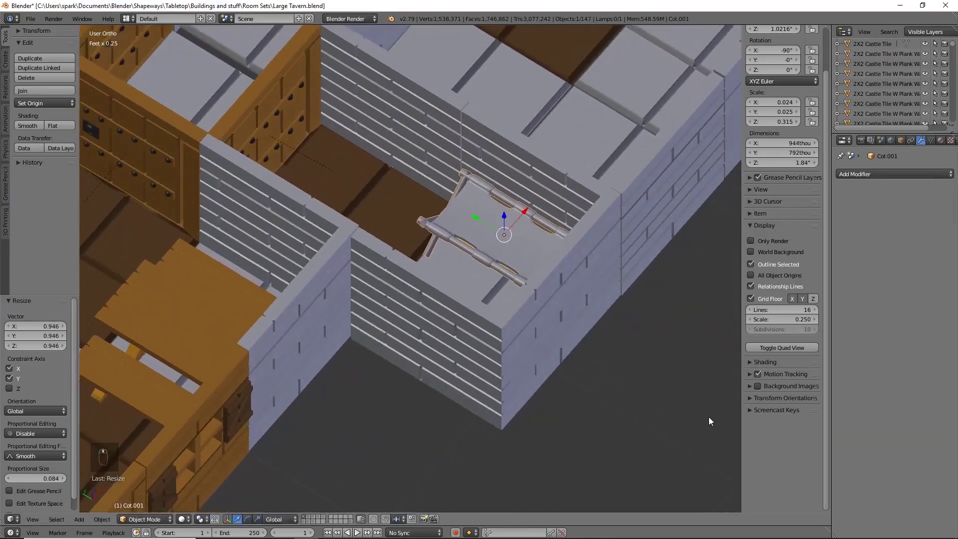
{"action": "key", "text": "KP_1"}
{"action": "key", "text": "z"}
{"action": "scroll", "coordinate": [596, 329], "scroll_direction": "up", "scroll_amount": 4}
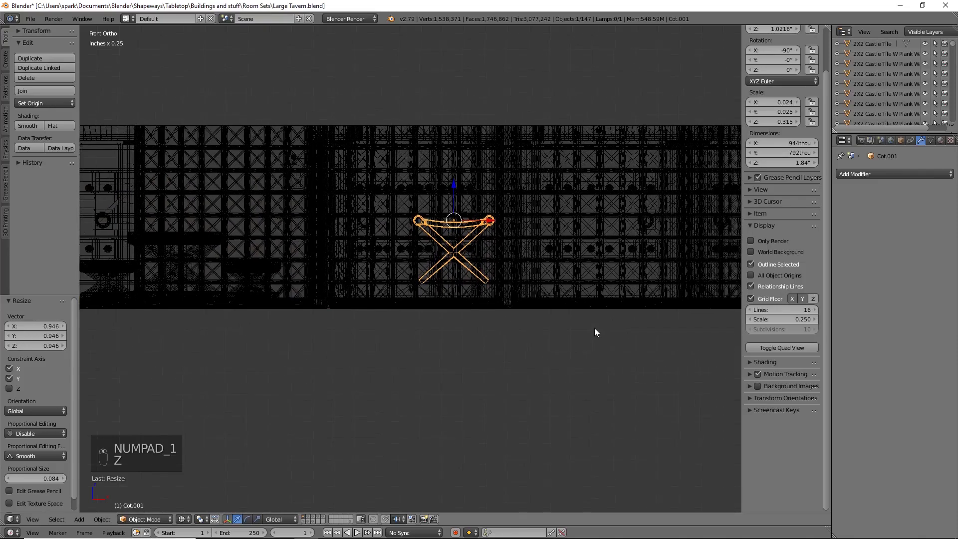
{"action": "scroll", "coordinate": [586, 328], "scroll_direction": "up", "scroll_amount": 2}
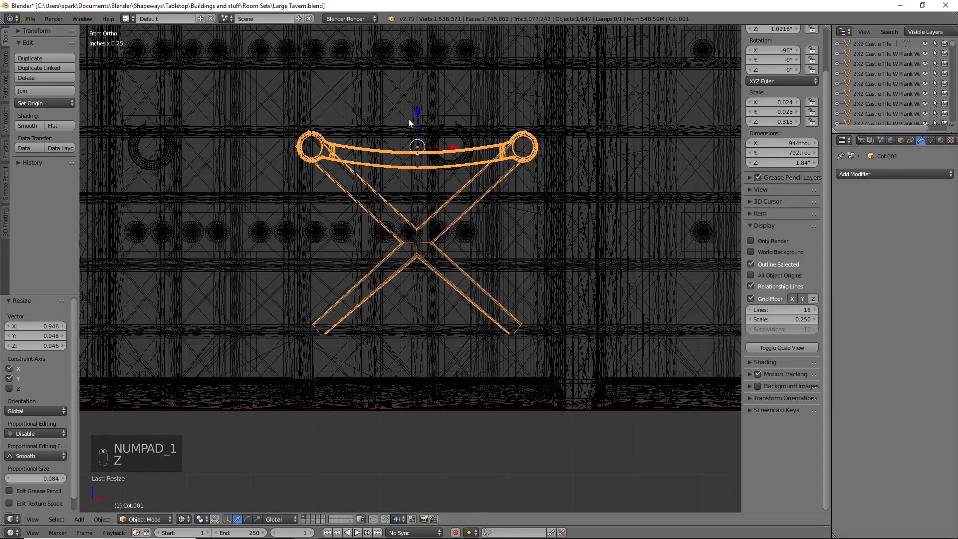
{"action": "left_click_drag", "start_coordinate": [421, 110], "coordinate": [426, 154]}
{"action": "key", "text": "z"}
{"action": "middle_click_drag", "start_coordinate": [427, 154], "coordinate": [592, 210]}
{"action": "scroll", "coordinate": [587, 214], "scroll_direction": "down", "scroll_amount": 5}
{"action": "scroll", "coordinate": [508, 225], "scroll_direction": "up", "scroll_amount": 4}
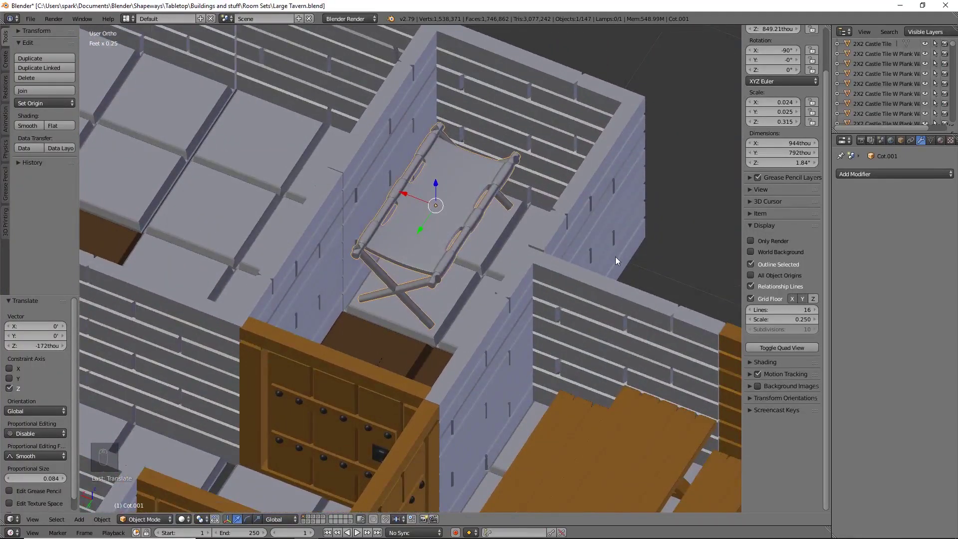